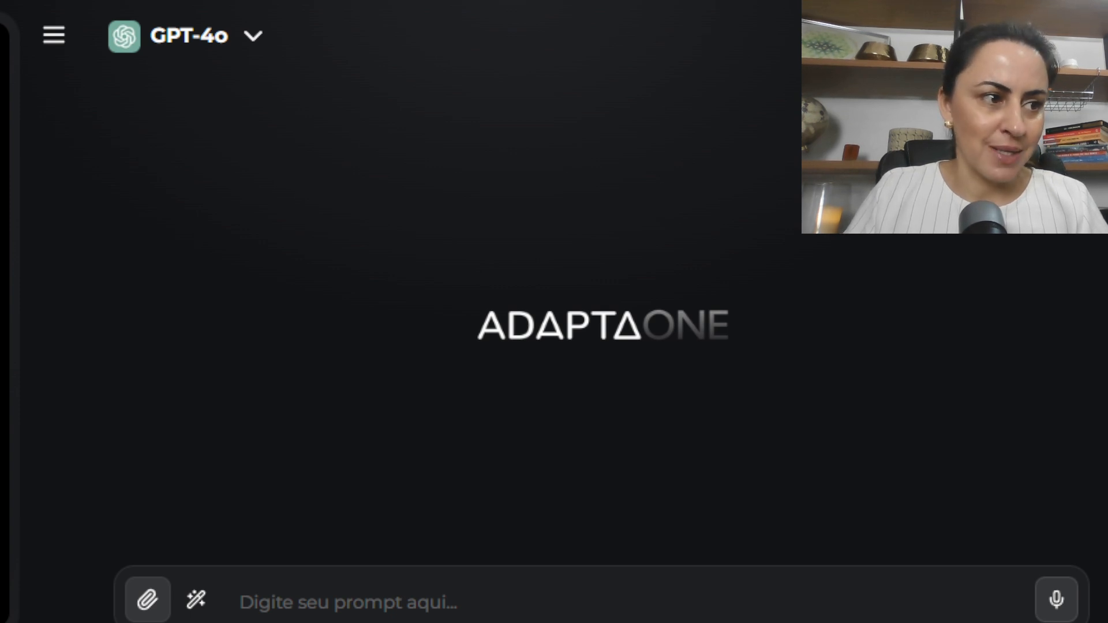
Write a prompt asking the chat to act as a Copywriting strategist using the 4 u's and "big Ideia", followed by the prepared DWA course context
click(272, 601)
text(Chat, gostaria que você aja como especialista e estrategista como Copywriting, utilizando a técnica de 4 u's no marketing digital (util, unico, ultra especifico, urgente), assim como a definição de "big Ideia".)
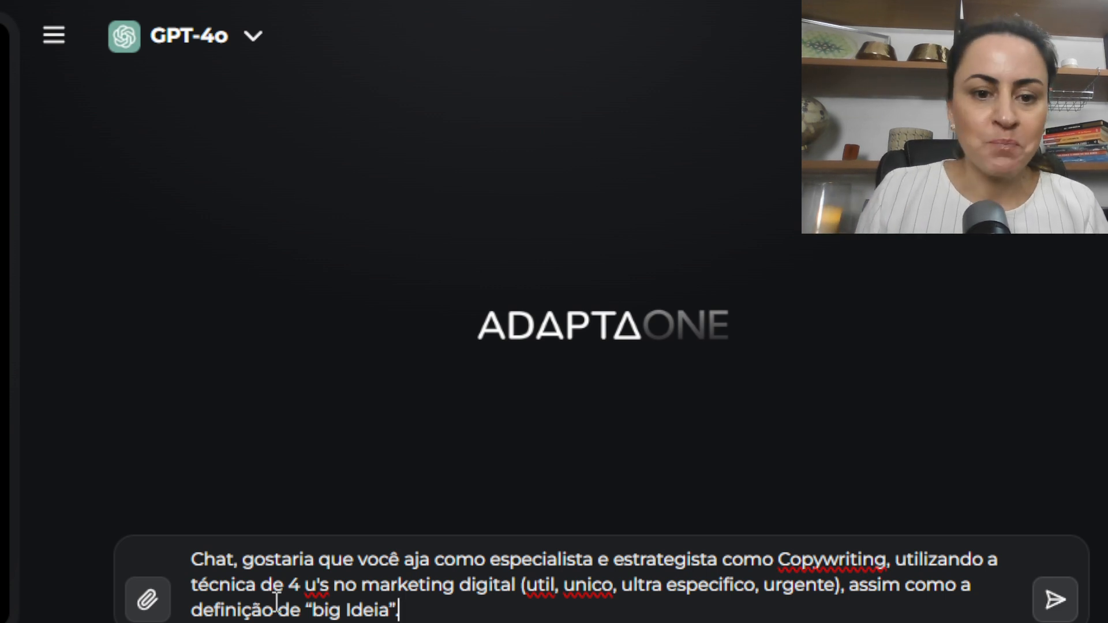
key(shift+Return)
key(shift+Return)
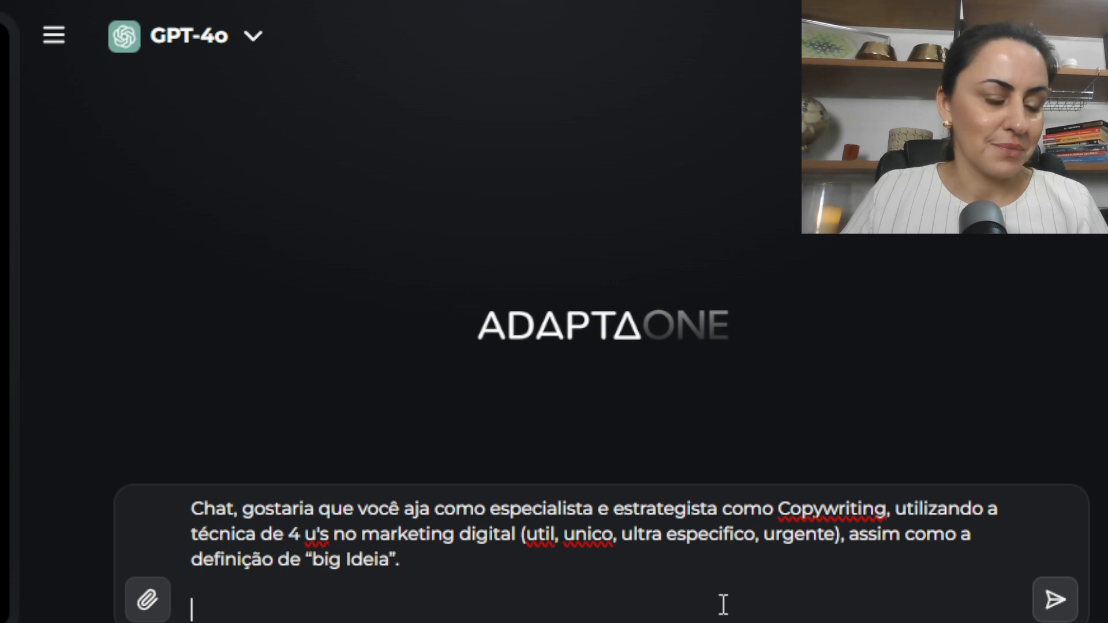
key(ctrl+v)
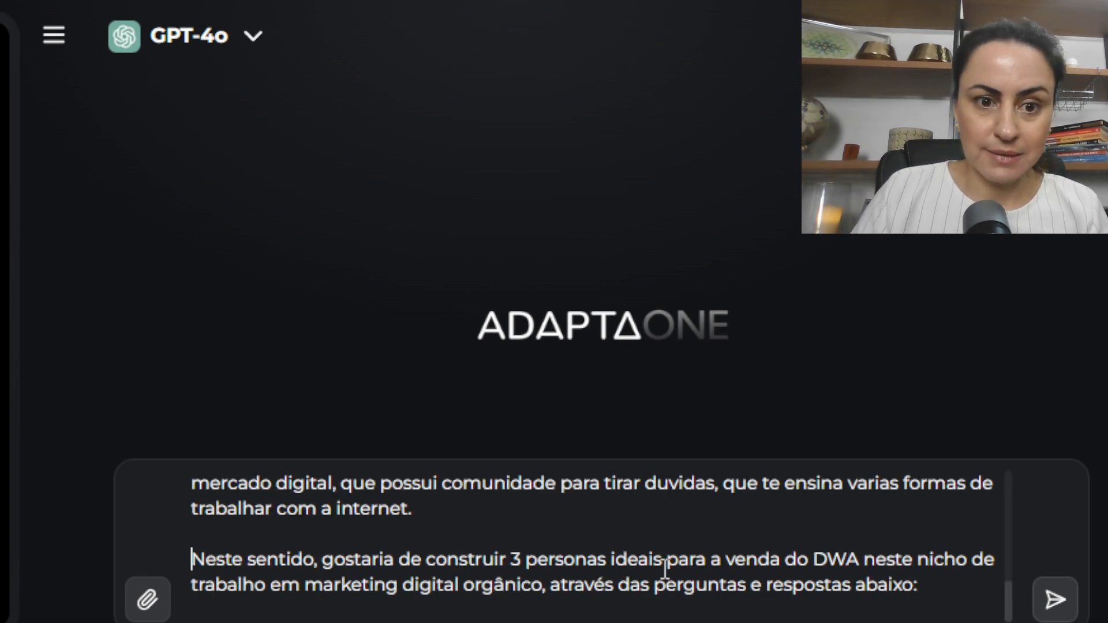
Review the pasted context about the DWA course, its five online work opportunities, its resale advantages and the request for 3 ideal personas
key(Up)
key(Up)
key(Up)
key(Up)
key(Up)
key(Up)
key(Up)
key(Up)
key(Up)
key(Up)
key(Up)
key(Up)
key(Up)
key(Up)
key(Up)
key(Up)
key(Up)
key(Up)
key(Up)
key(Up)
key(Down)
key(Down)
key(Down)
key(Down)
key(Down)
key(Down)
key(Down)
key(Down)
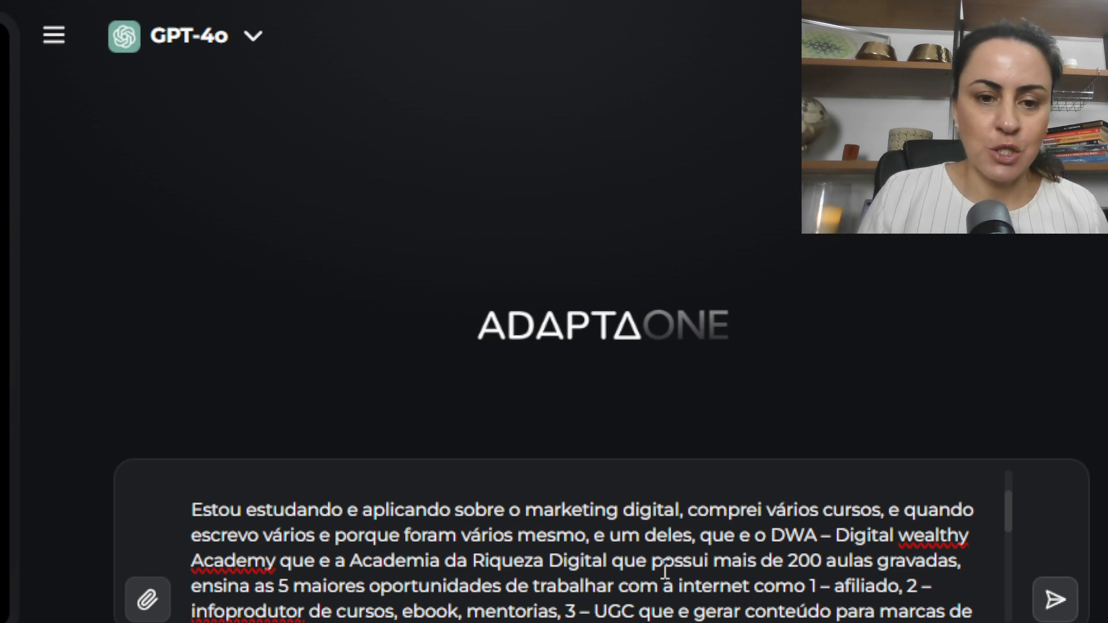
key(Down)
key(Down)
key(Down)
key(Down)
key(Down)
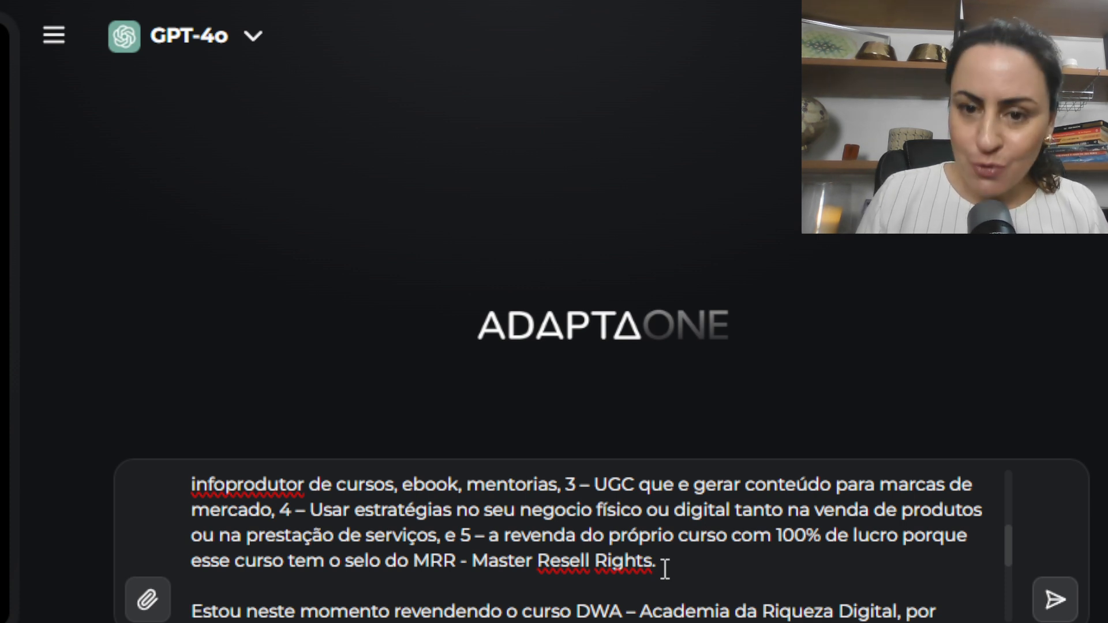
scroll(665, 568, down, 6)
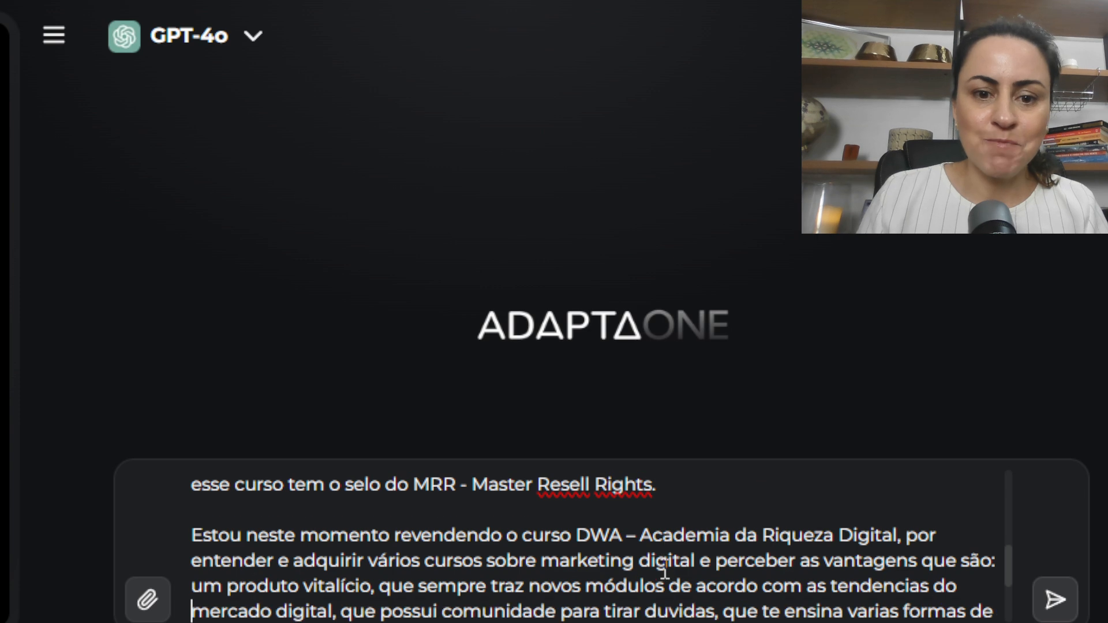
scroll(665, 569, down, 1)
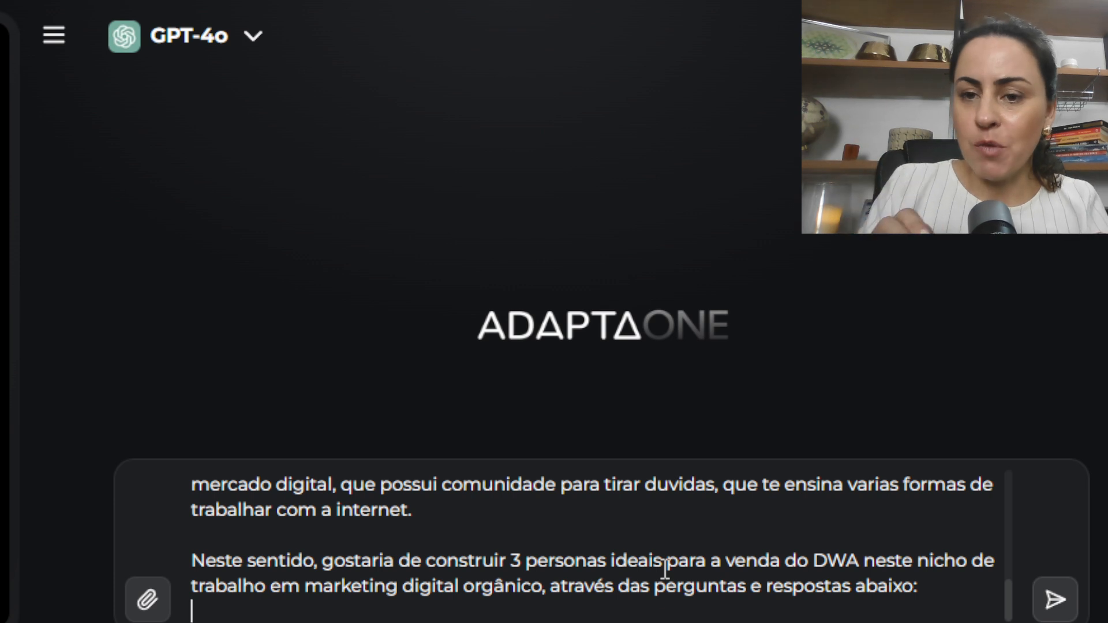
Add the prepared persona questionnaire with its answers below the request for 3 ideal personas at the end of the prompt
key(Up)
key(Up)
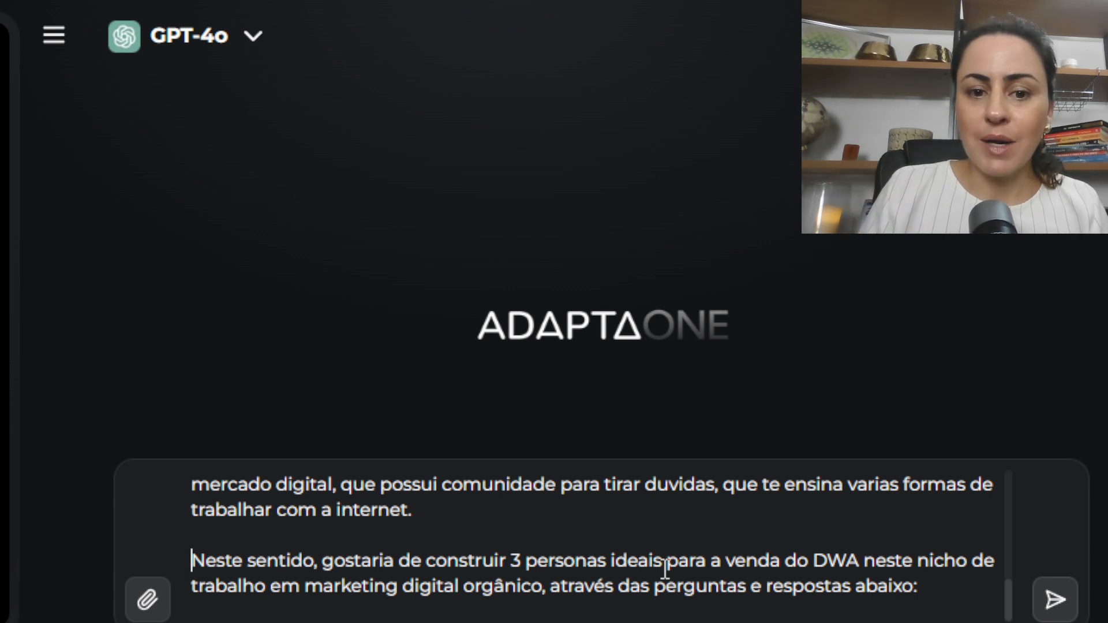
key(shift+Down)
key(shift+Down)
key(Right)
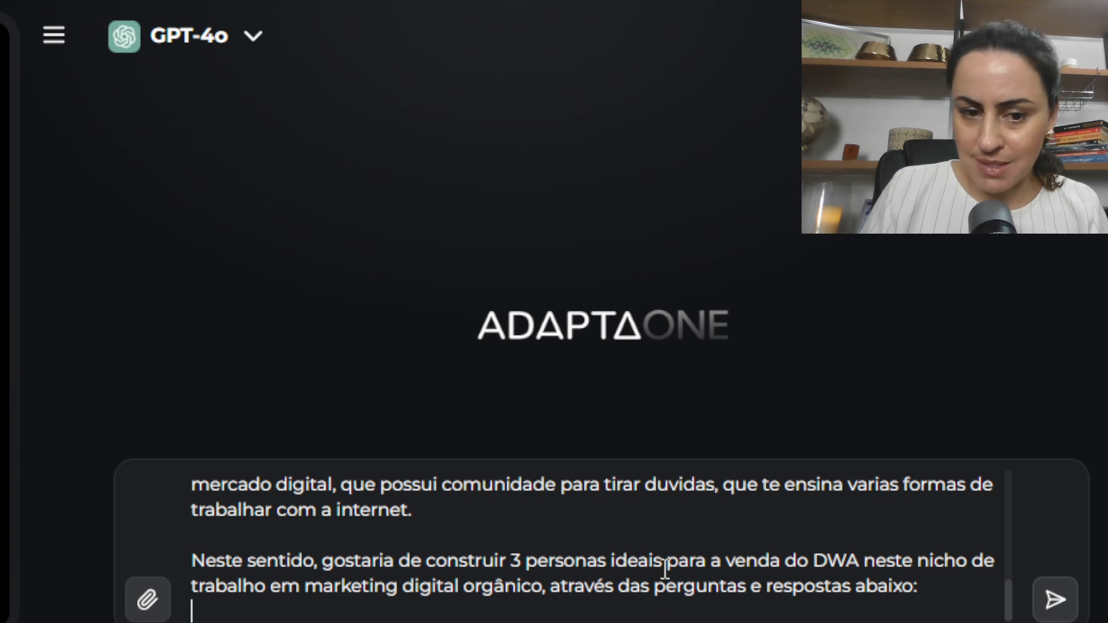
key(shift+Return)
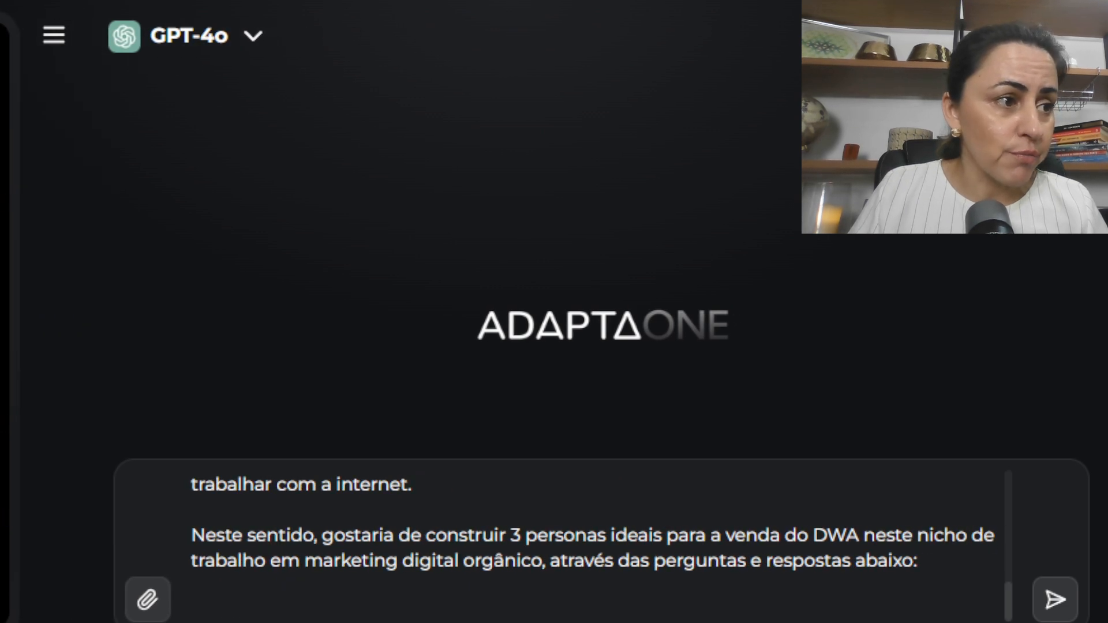
key(ctrl+v)
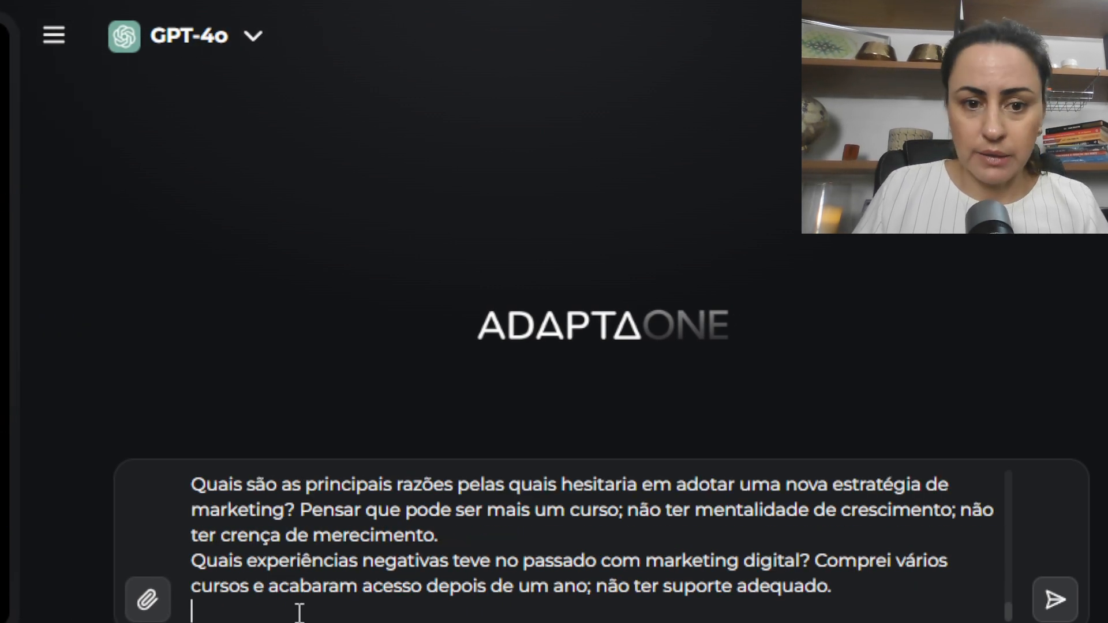
Look back through the pasted questionnaire to its beginning, at the Dados Demográficos section
key(Up)
key(Up)
key(Up)
key(Up)
key(Up)
key(Up)
key(Up)
key(Up)
key(Up)
key(Up)
key(Up)
key(Up)
key(Up)
key(Up)
key(Up)
key(Up)
key(Up)
key(Up)
key(Up)
key(Up)
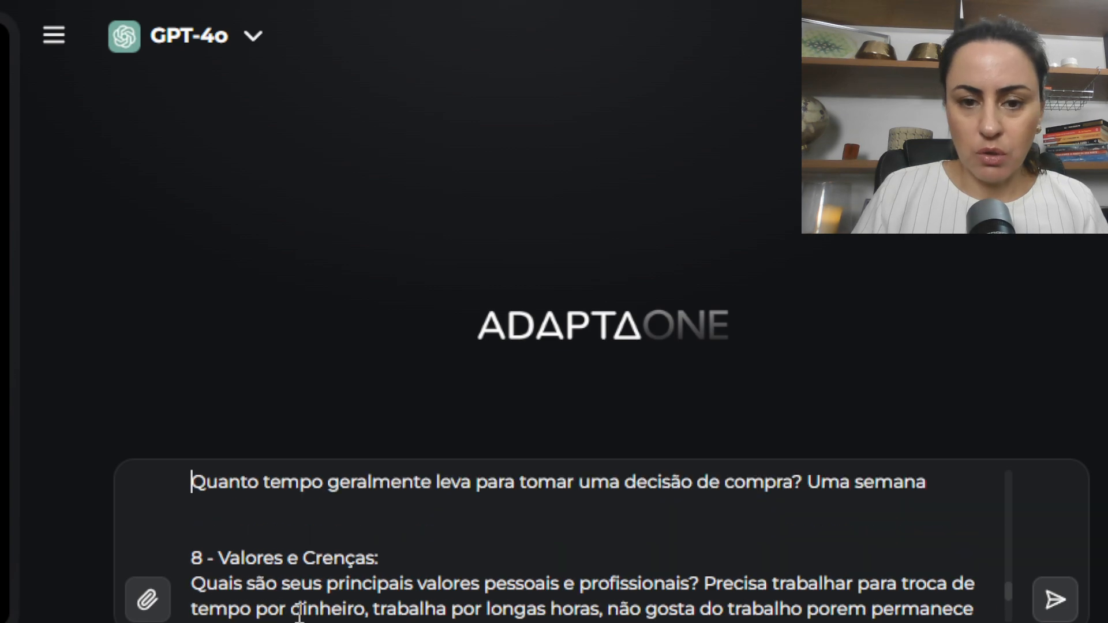
key(Up)
key(Up)
key(Up)
key(Up)
key(Up)
key(Up)
key(Up)
key(Up)
key(Up)
key(Up)
key(Up)
key(Up)
key(Up)
key(Up)
key(Up)
key(Up)
key(Up)
key(Up)
key(Up)
key(Up)
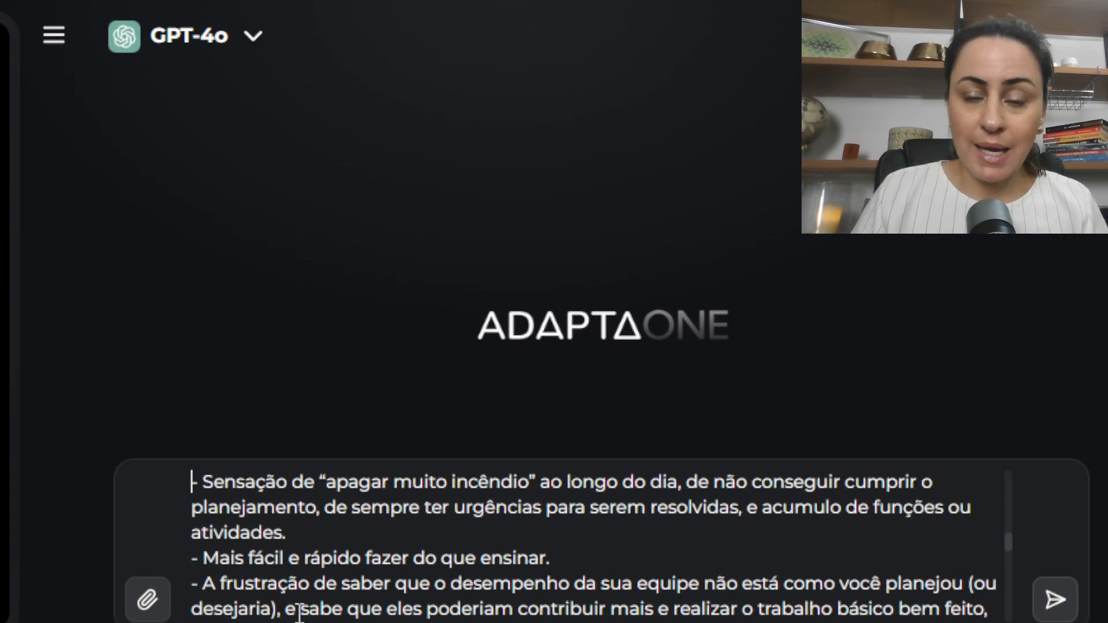
key(Up)
key(Up)
key(Up)
key(Up)
key(Up)
key(Up)
key(Up)
key(Up)
key(Up)
key(Up)
key(Up)
key(Up)
key(Up)
key(Up)
key(Up)
key(Up)
key(Up)
key(Up)
key(Up)
key(Up)
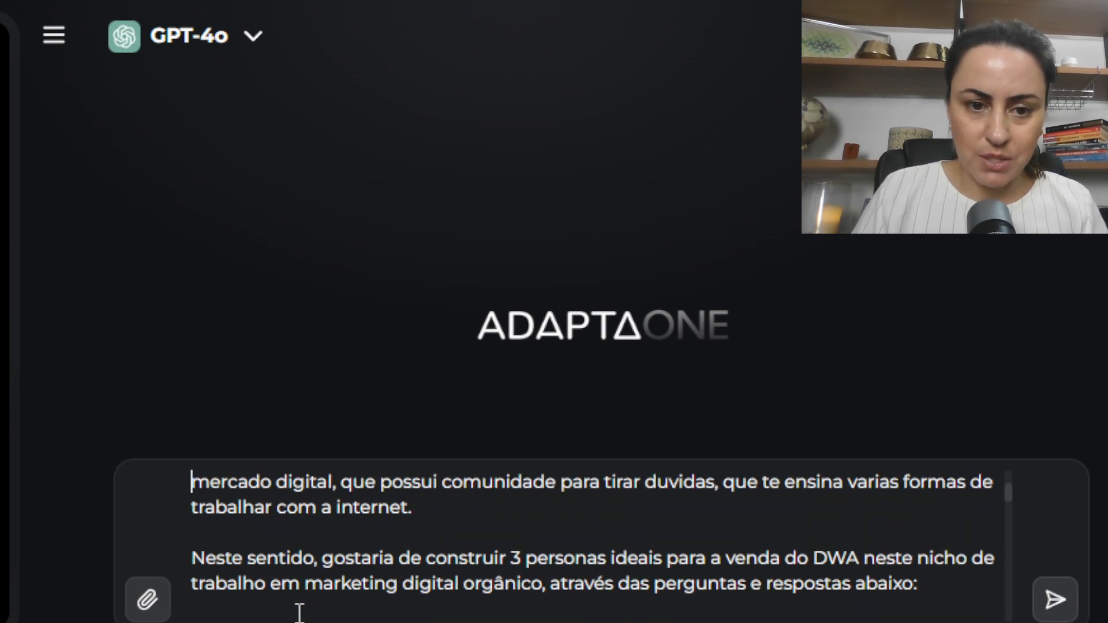
key(Down)
key(Down)
key(Down)
key(Down)
key(Down)
key(Down)
key(Down)
key(Down)
key(Down)
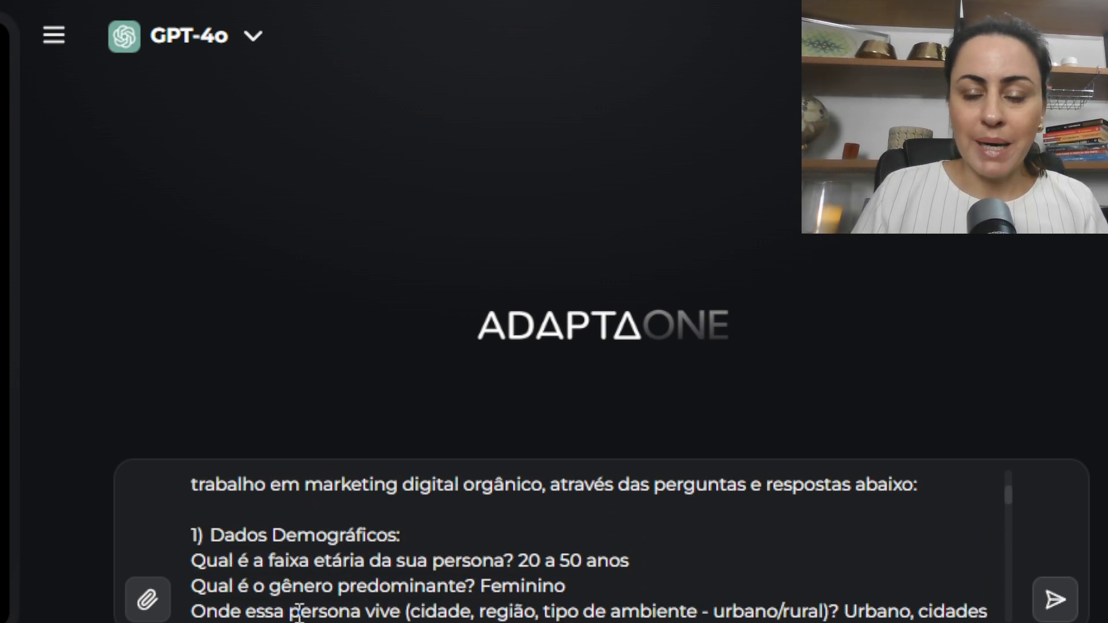
key(Up)
key(Up)
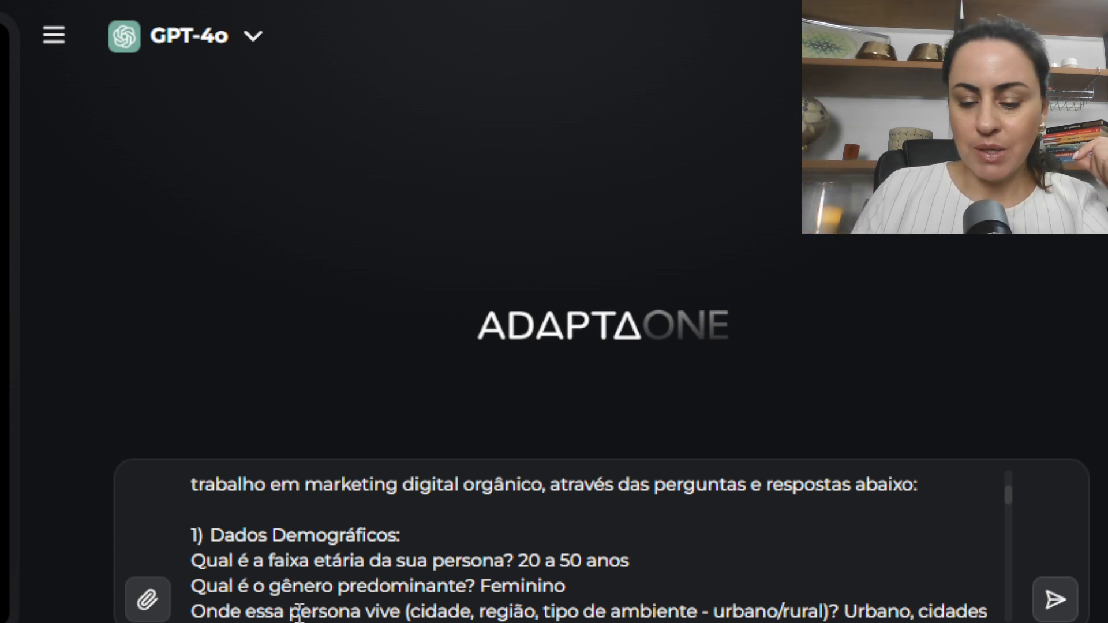
Read the Dados Demográficos answers on the persona's age range, predominant gender and living environment
key(Down)
key(Down)
key(Down)
key(Down)
key(Down)
key(Down)
key(Down)
key(Down)
key(Down)
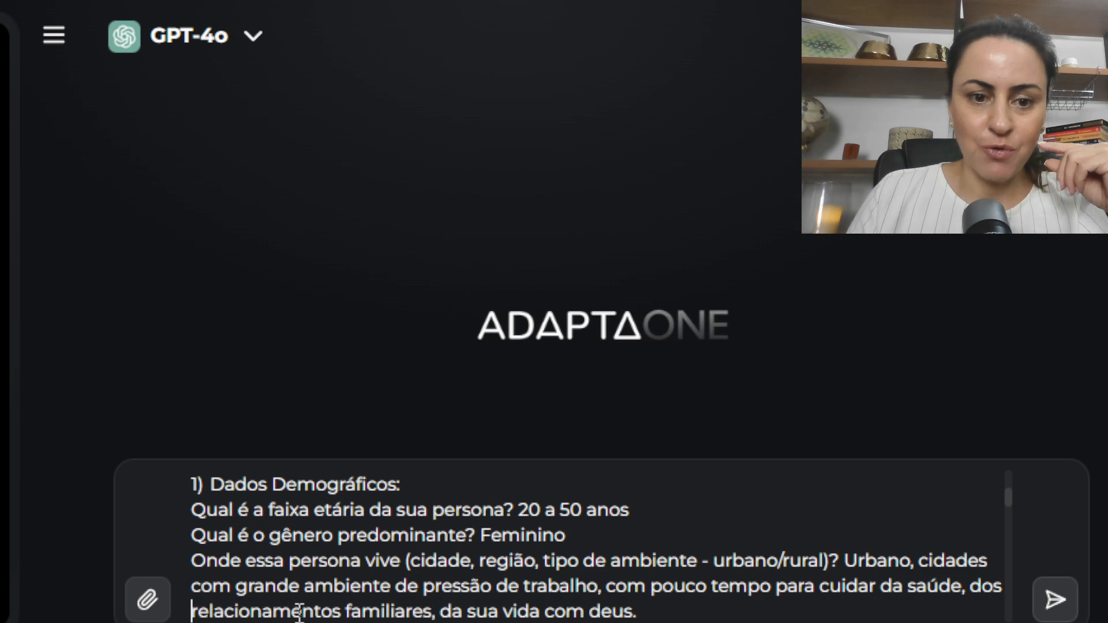
Read the Carreira e Trabalho answers on profession, sector, company size, responsibilities and career goals
key(Down)
key(Down)
key(Down)
key(Down)
key(Down)
key(Down)
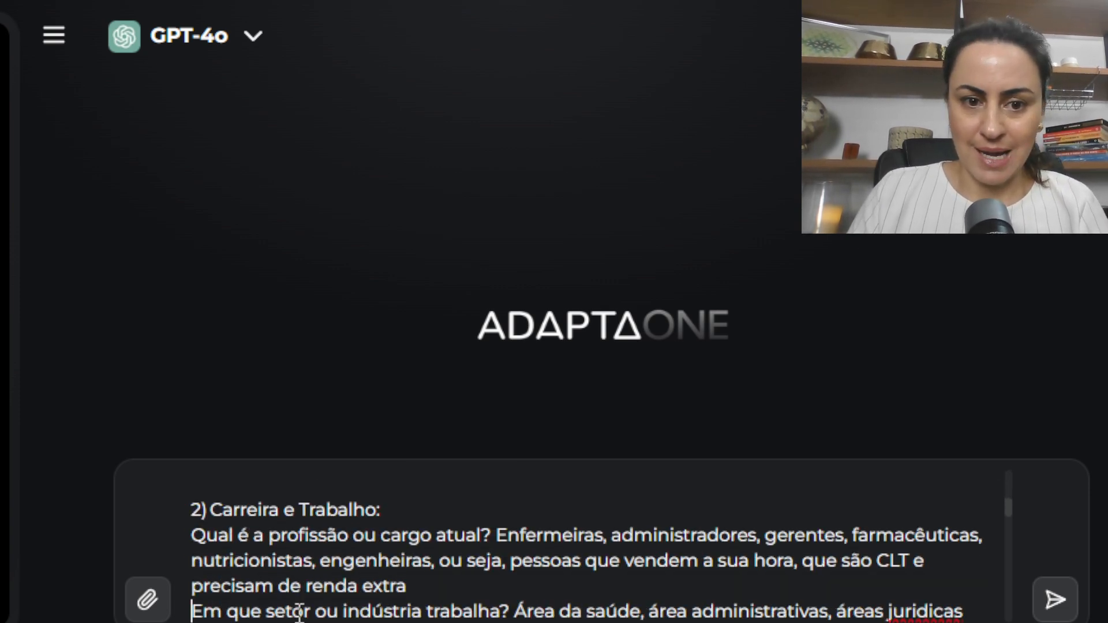
key(Down)
key(Down)
key(Down)
key(Down)
key(Down)
key(Down)
key(Down)
key(Down)
key(Down)
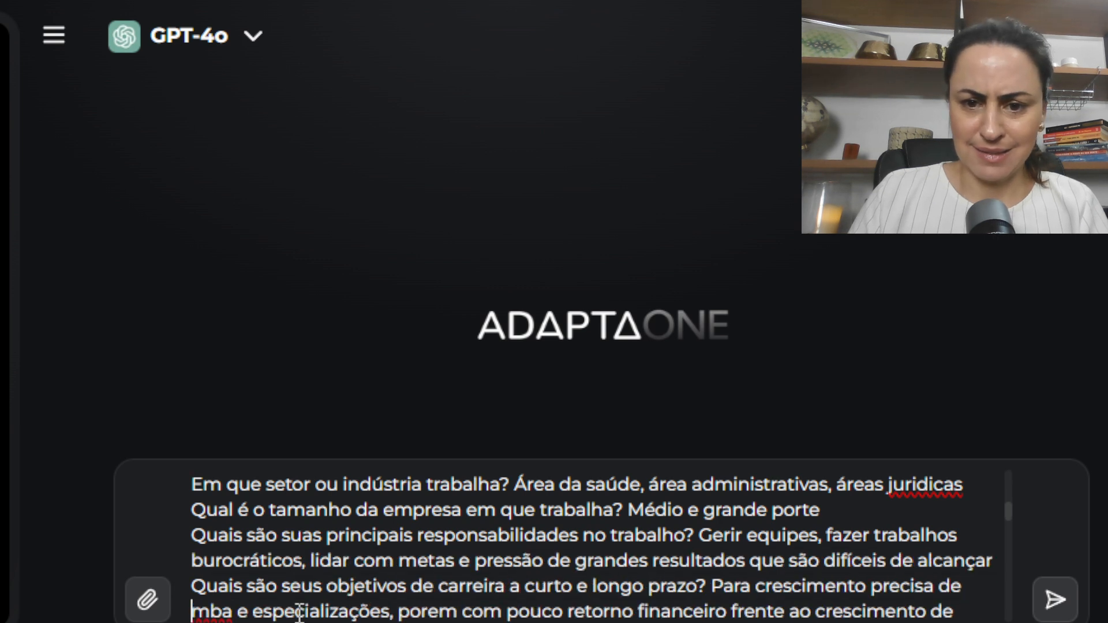
Read the answers on the persona's daily online time, content types, devices and preferred ways of receiving information
key(Down)
key(Down)
key(Down)
key(Down)
key(Down)
key(Down)
key(Down)
key(Down)
key(Down)
key(Down)
key(Down)
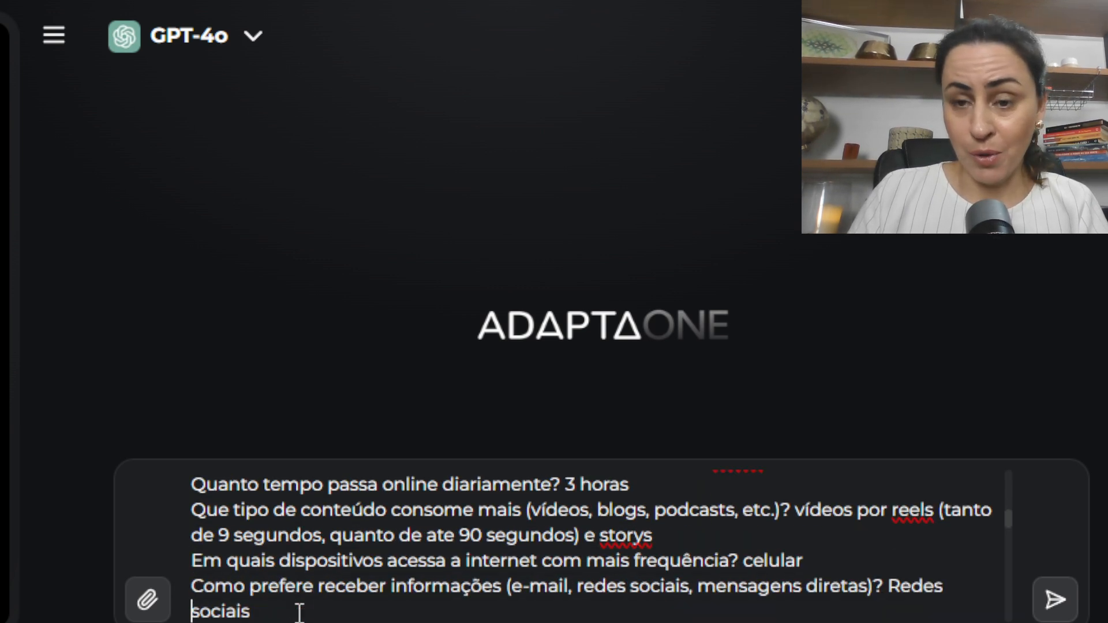
Read the questionnaire answers on the persona's main problems and challenges at work, from team errors to excessive working hours
key(Down)
key(Down)
key(Down)
key(Down)
key(Down)
key(Down)
key(Down)
key(Down)
key(Down)
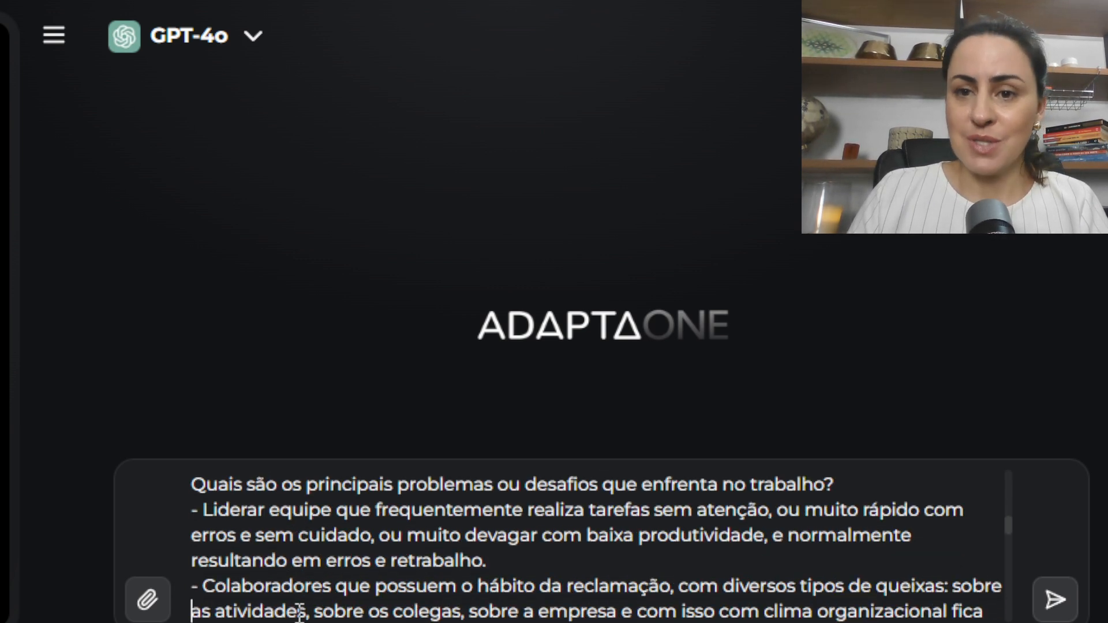
key(Down)
key(Down)
key(Down)
key(Down)
key(Down)
key(Down)
key(Down)
key(Down)
key(Down)
key(Down)
key(Down)
key(Down)
key(Down)
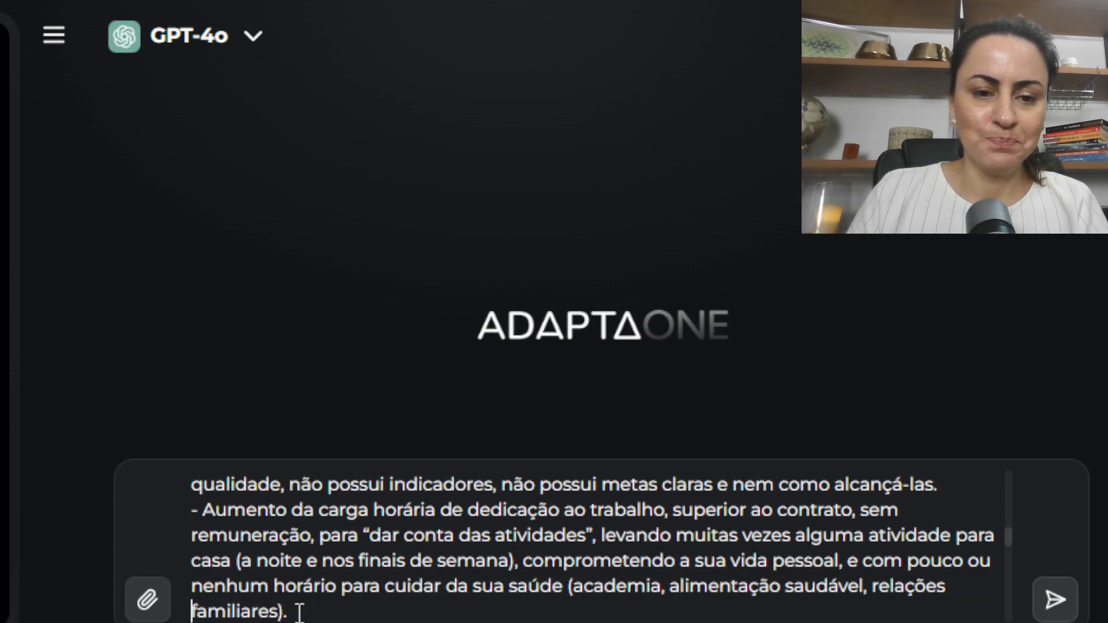
Read the answers on the persona's disappointments, job-loss worries and fear of making mistakes, down to the Objetivos e Aspirações heading
key(Down)
key(Down)
key(Down)
key(Down)
key(Down)
key(Down)
key(Down)
key(Down)
key(Down)
key(Down)
key(Down)
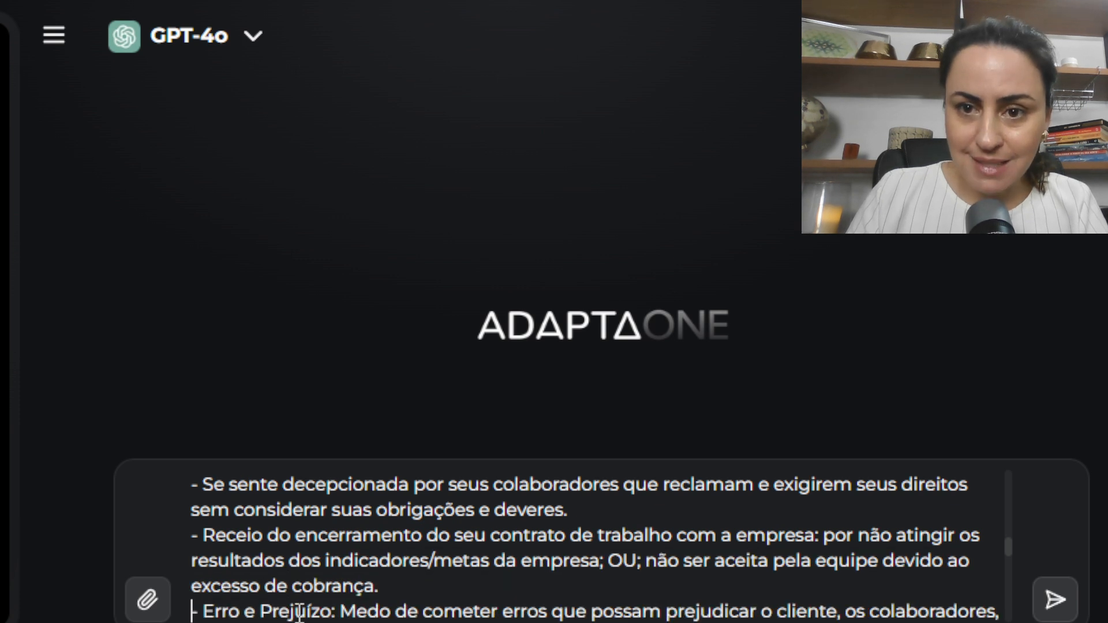
key(Down)
key(Down)
key(Down)
key(Down)
key(Down)
key(Down)
key(Down)
key(Down)
key(Down)
key(Down)
key(Down)
key(Down)
key(Down)
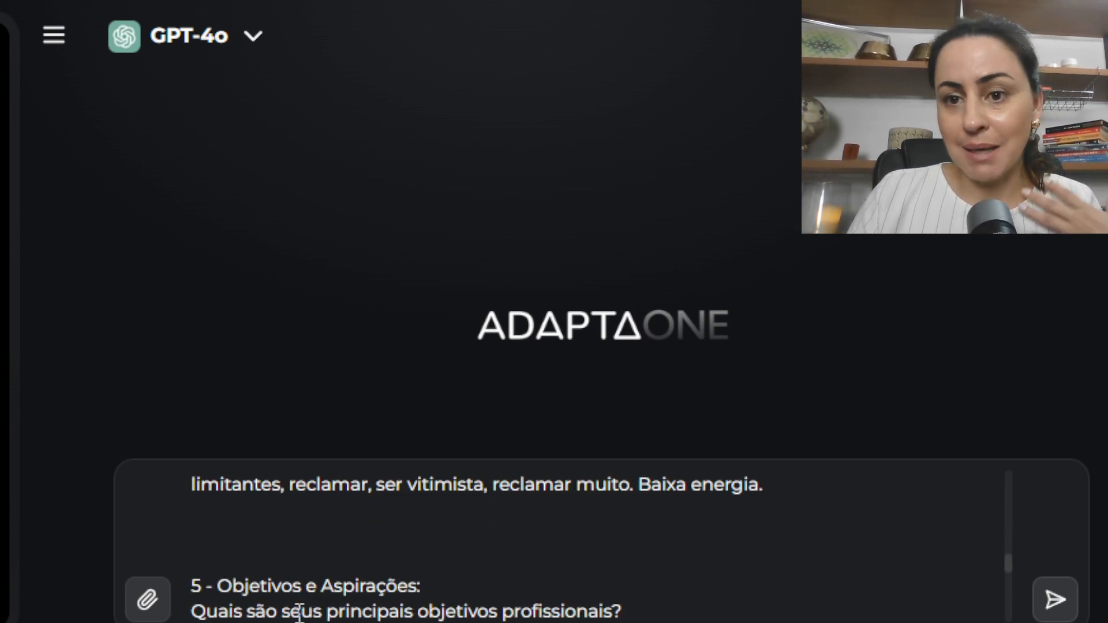
Read the Objetivos e Aspirações answers on professional goals, success criteria and how marketing ROI is measured
key(Down)
key(Down)
key(Down)
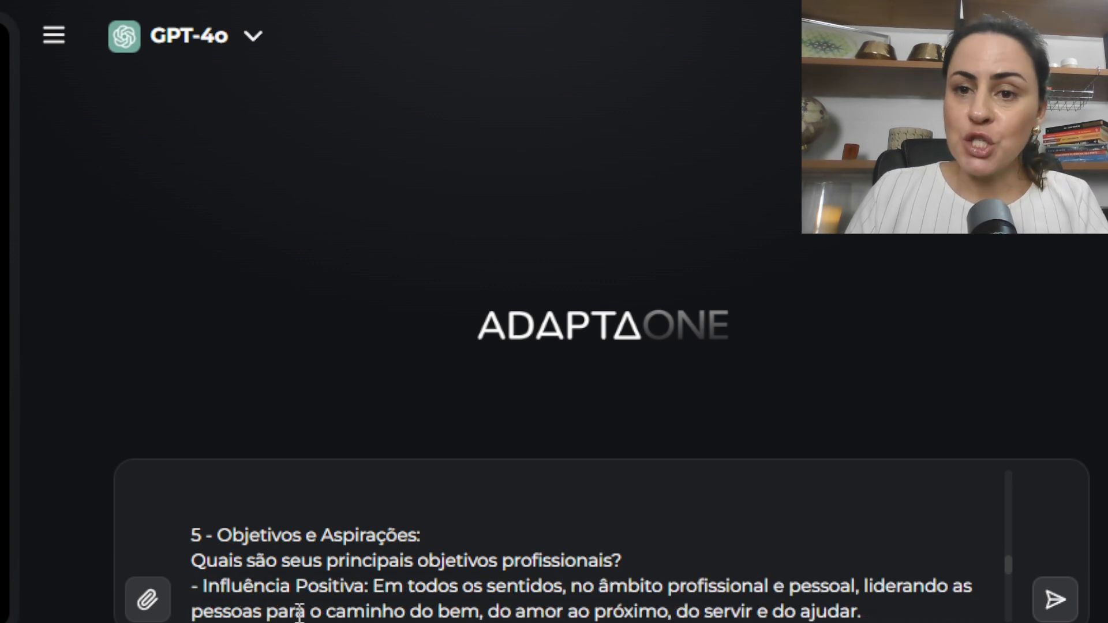
key(Down)
key(Down)
key(Down)
key(Down)
key(Down)
key(Down)
key(Down)
key(Down)
key(Down)
key(Down)
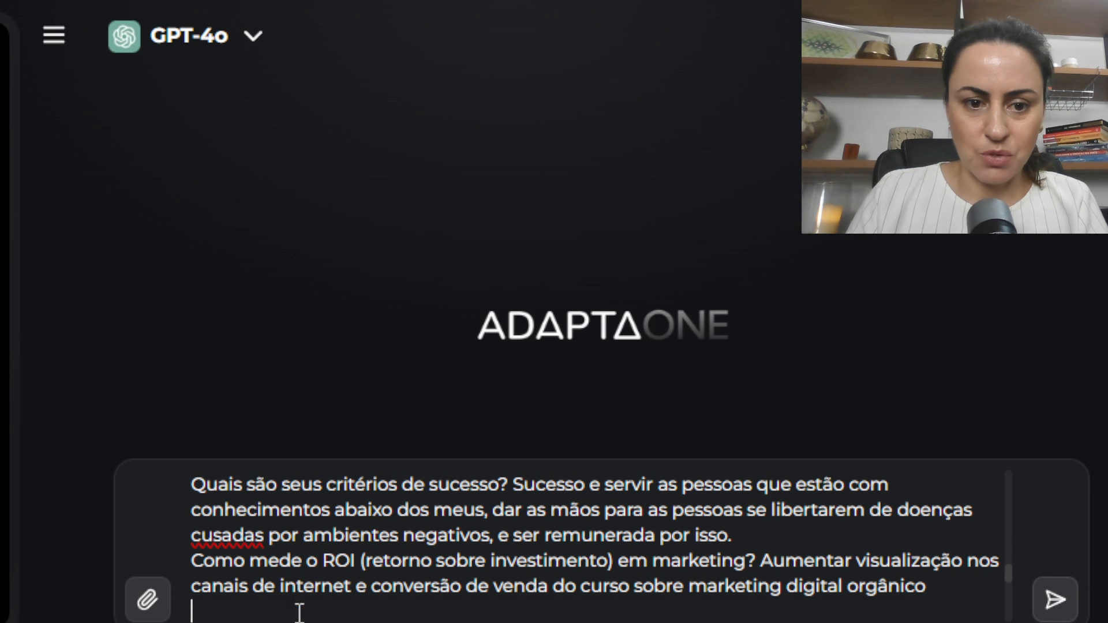
Read the answers on marketing event participation and how the persona searches for information to solve work problems
key(Down)
key(Down)
key(Down)
key(Down)
key(Down)
key(Down)
key(Down)
key(Down)
key(Down)
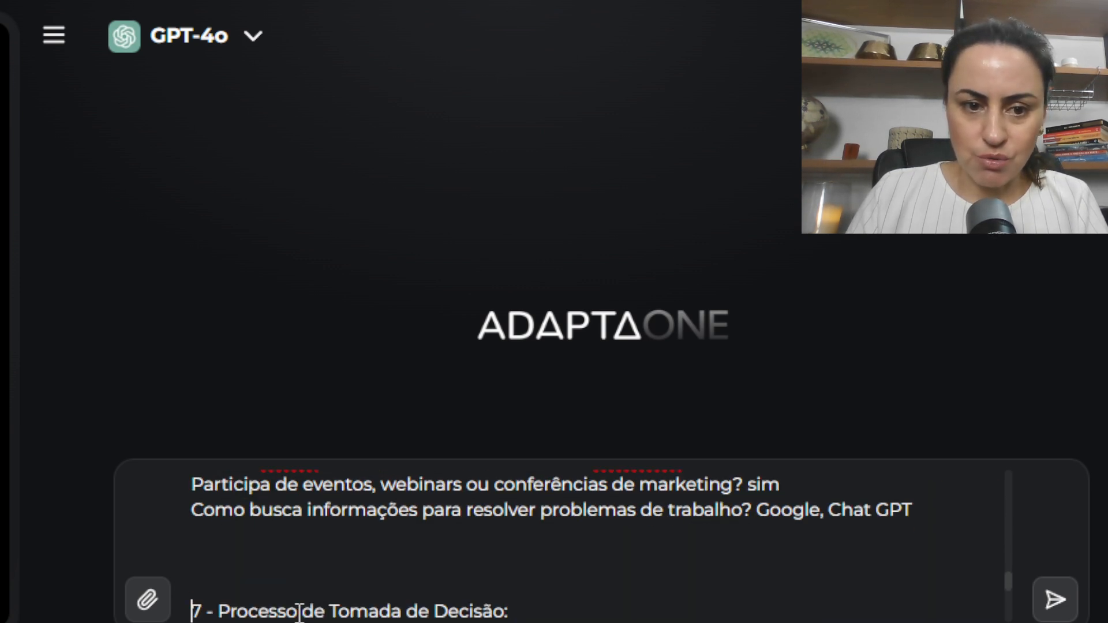
Read the Processo de Tomada de Decisão answers, including how long the persona takes to decide on a purchase
key(Down)
key(Down)
key(Down)
key(Down)
key(Down)
key(Down)
key(Down)
key(Down)
key(Down)
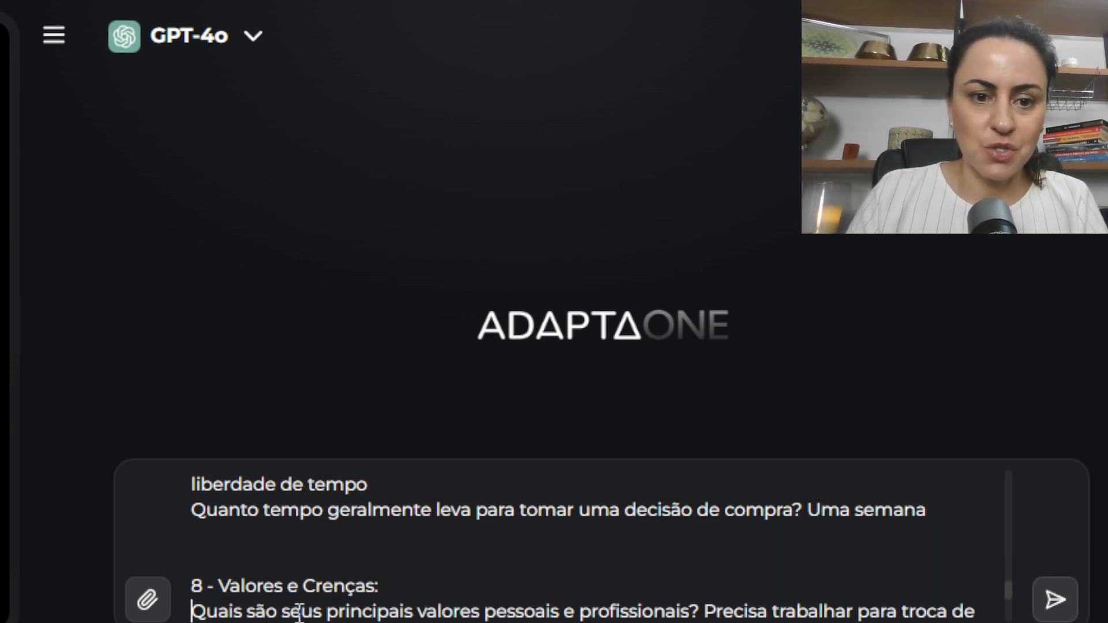
Read the Valores e Crenças answers on personal values, work ethics and the future of digital marketing
key(Down)
key(Down)
key(Down)
key(Down)
key(Down)
key(Down)
key(Down)
key(Down)
key(Down)
key(Down)
key(Down)
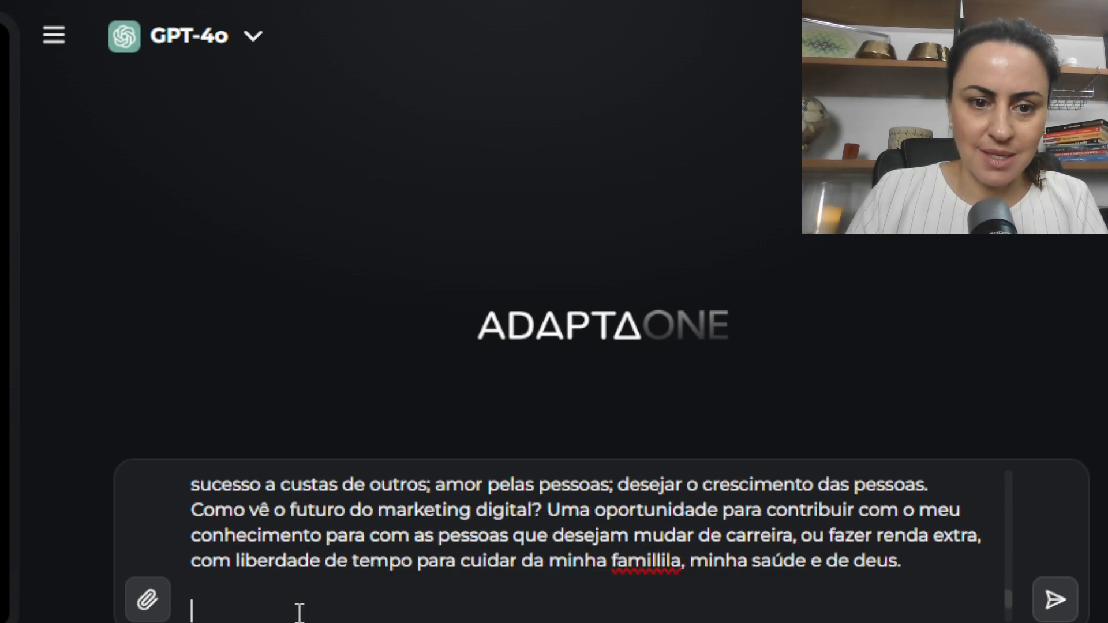
Read the Preferências de Conteúdo answers on preferred tone of voice, relevant case examples and practical versus theoretical content
key(Down)
key(Down)
key(Down)
key(Down)
key(Down)
key(Down)
key(Down)
key(Down)
key(Down)
key(Down)
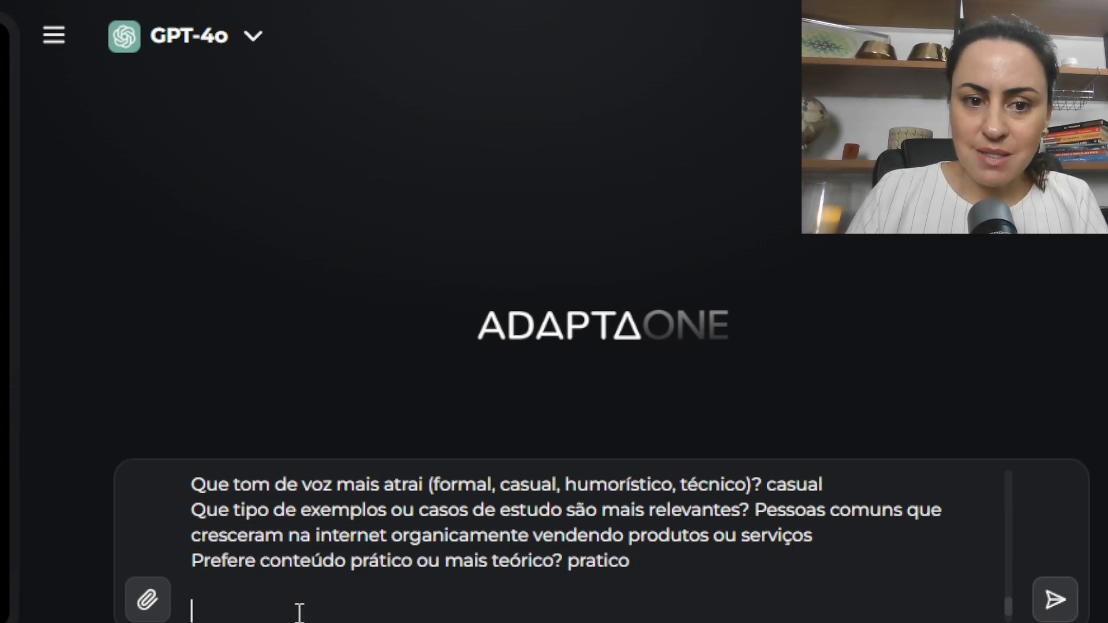
Check the final answers on hesitations and negative marketing experiences and submit the complete persona prompt to GPT-4o
key(Down)
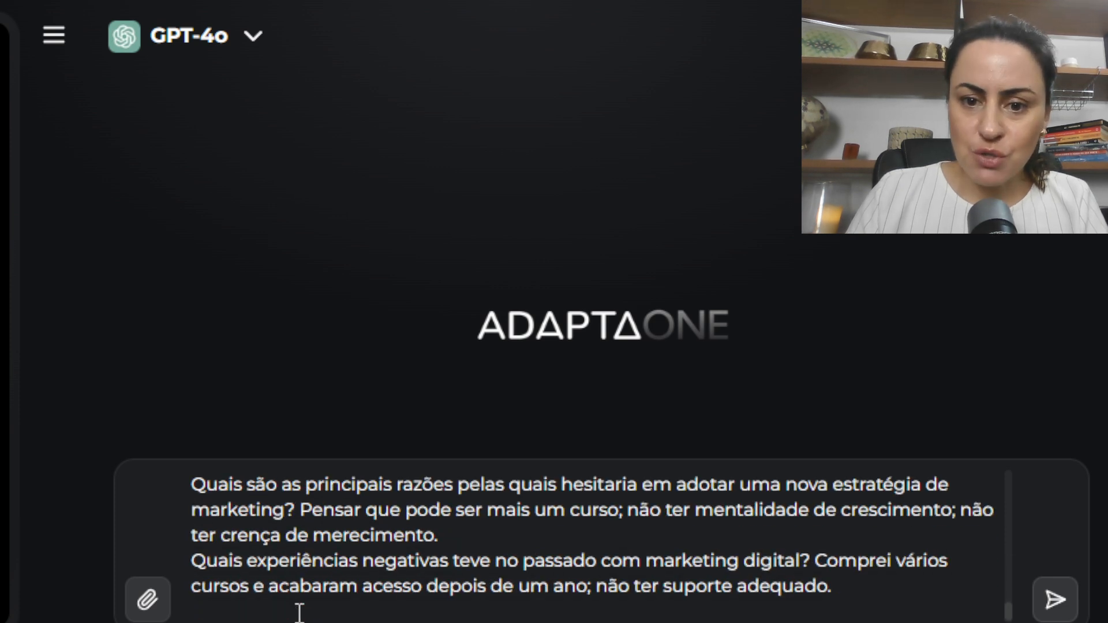
key(Down)
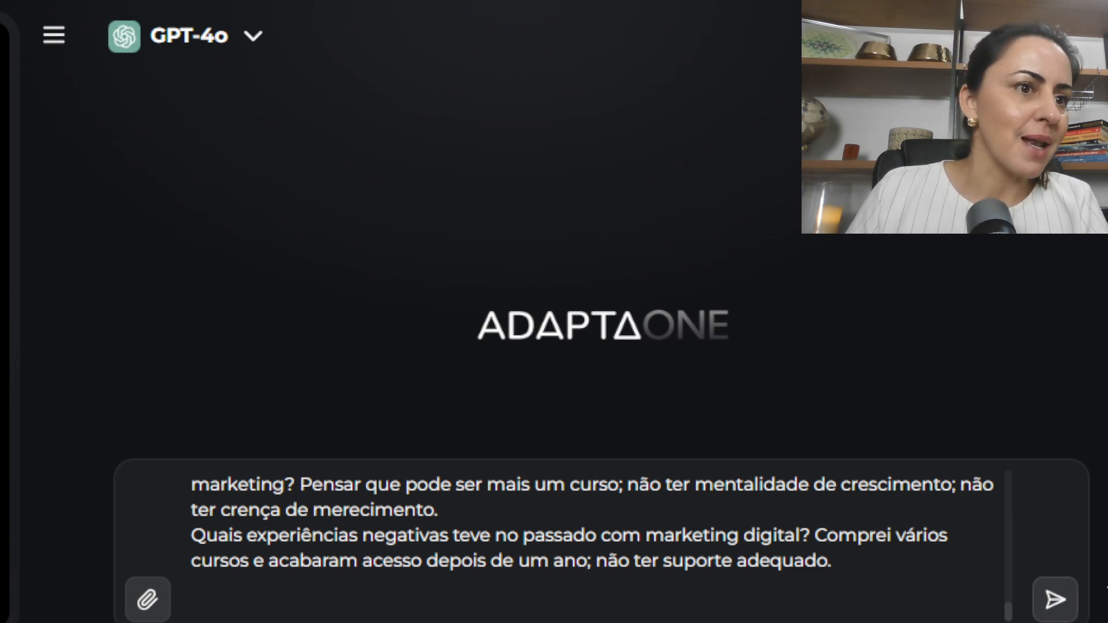
click(1051, 599)
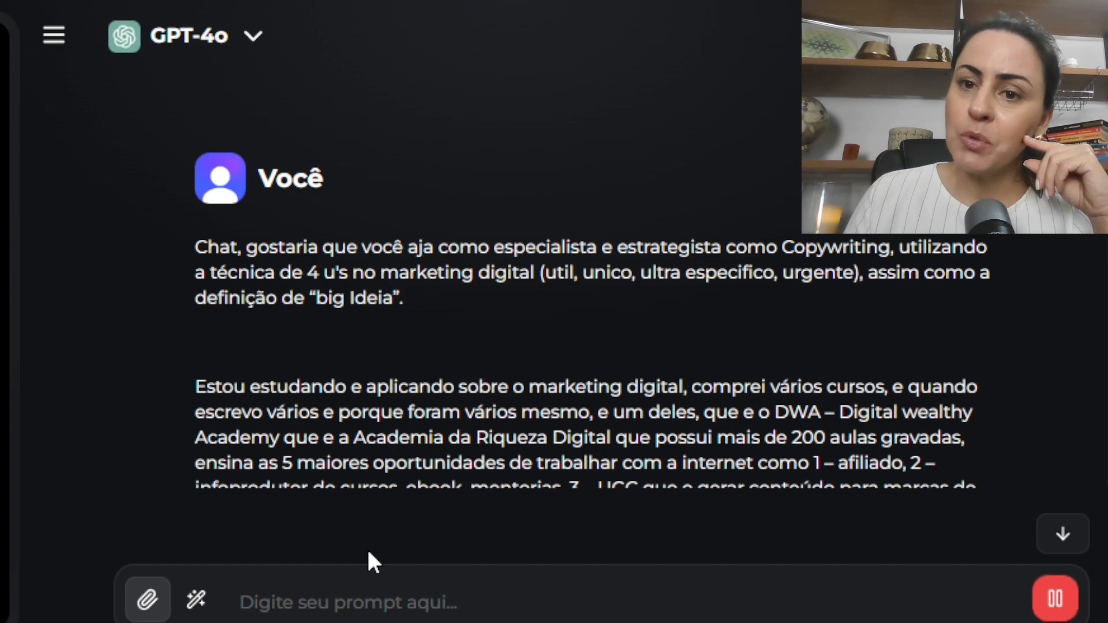
Look through the submitted prompt, from its course context and questionnaire sections to the start of the GPT-4o reply
scroll(318, 456, down, 9)
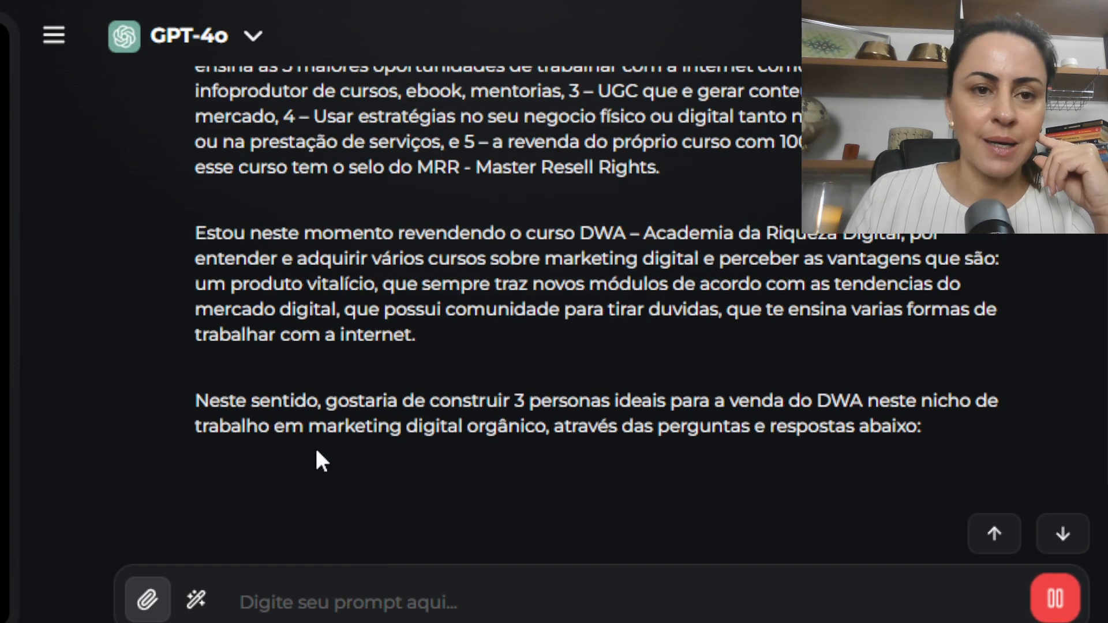
scroll(324, 460, down, 6)
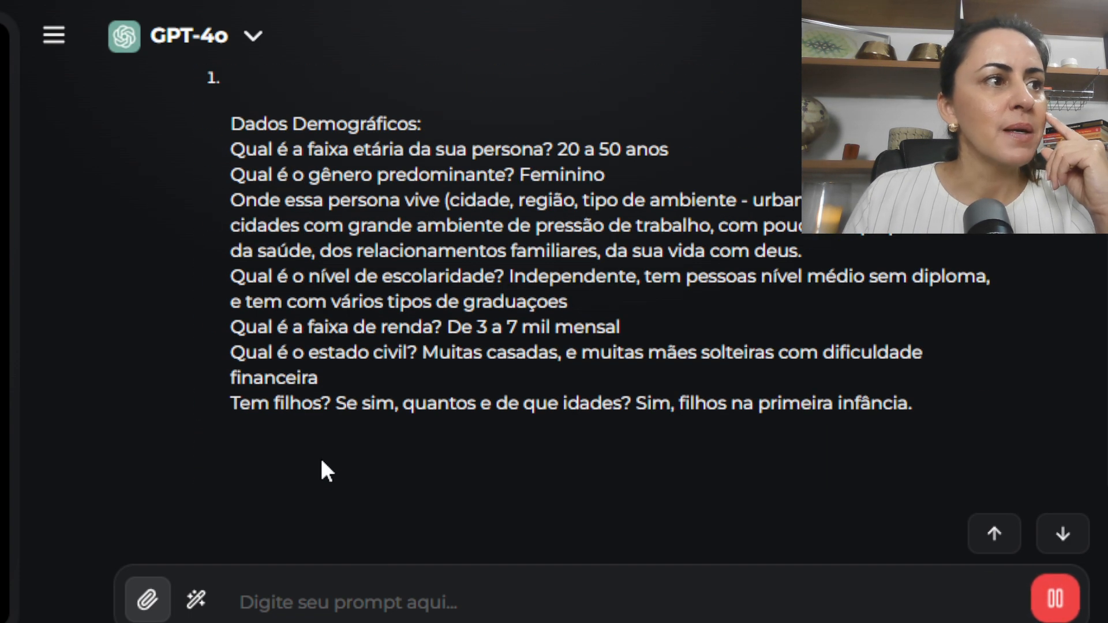
scroll(322, 462, down, 20)
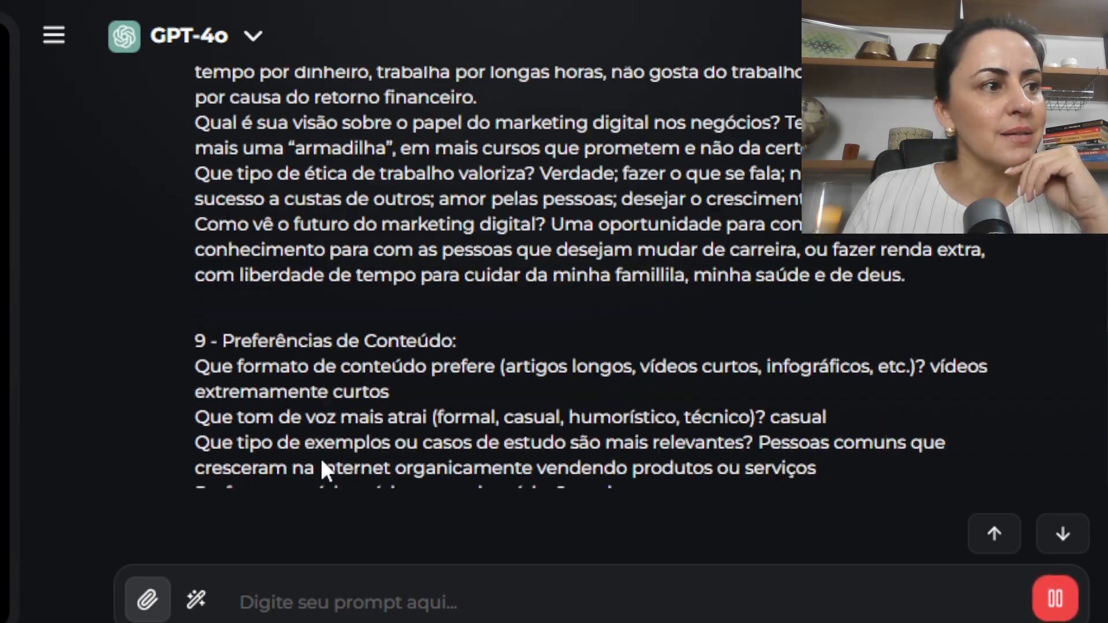
scroll(320, 456, down, 20)
scroll(321, 458, up, 16)
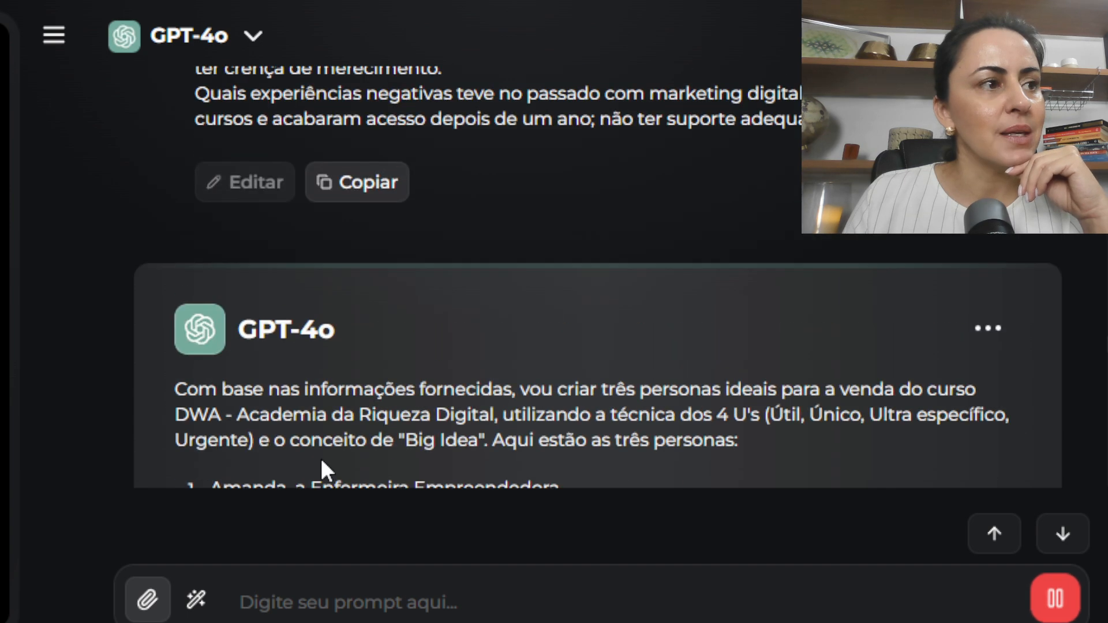
Skim the generated reply with the three personas to its end and return to its introduction
scroll(321, 458, down, 3)
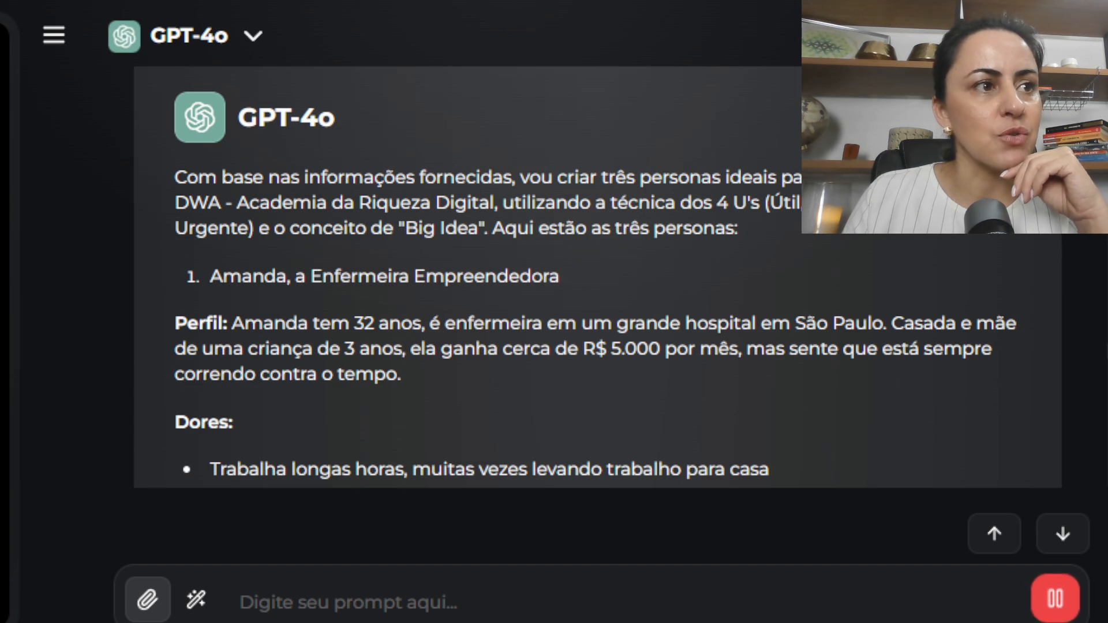
scroll(376, 279, down, 20)
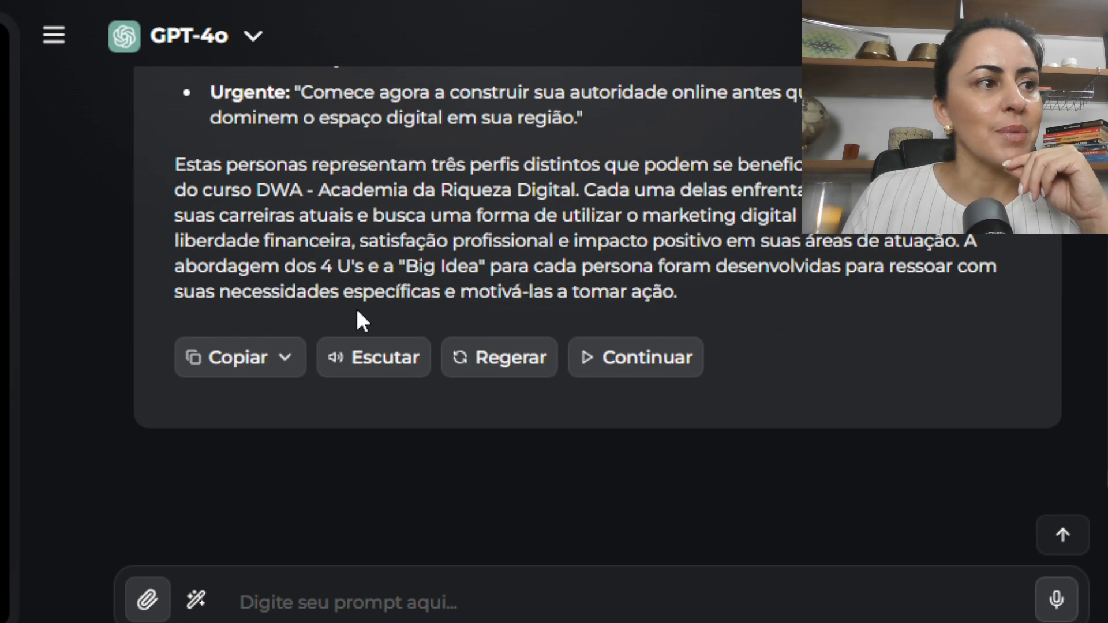
scroll(357, 309, up, 20)
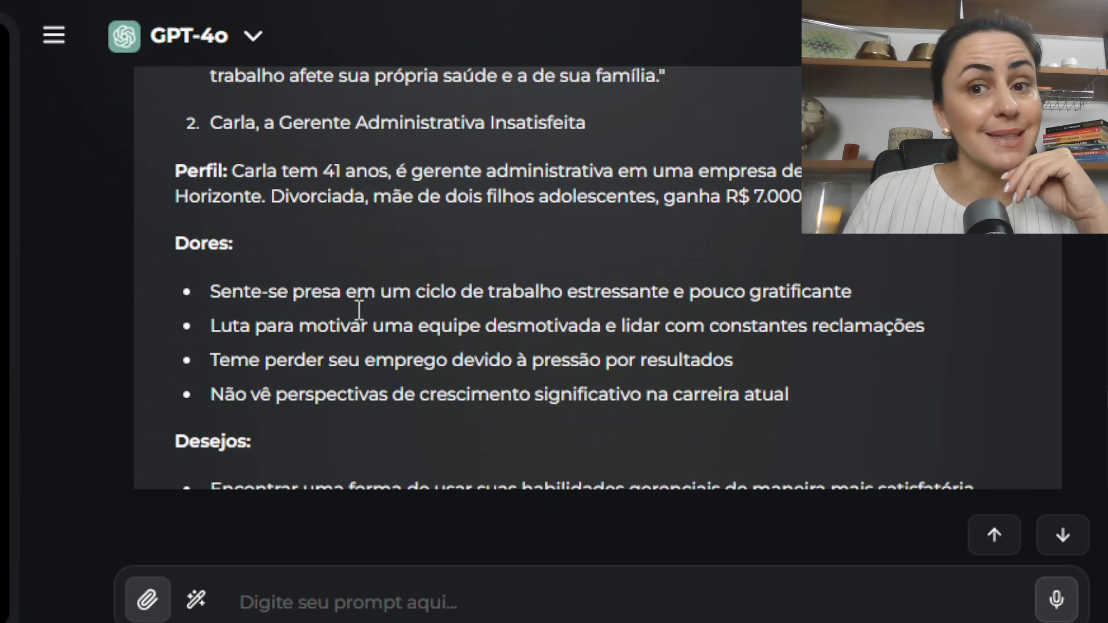
scroll(359, 310, up, 15)
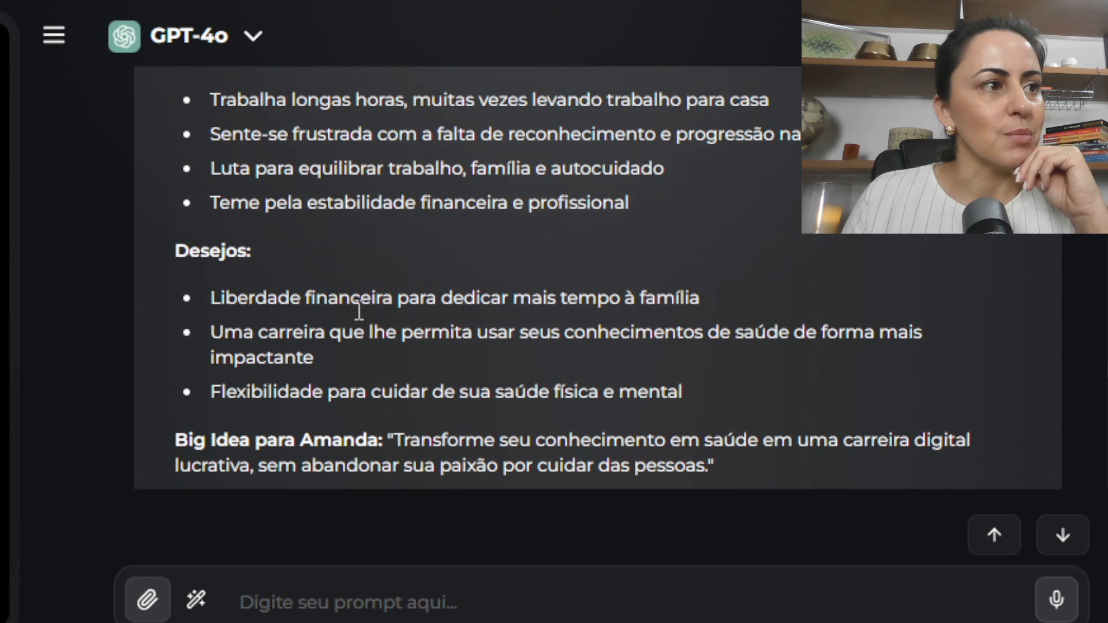
scroll(359, 311, up, 6)
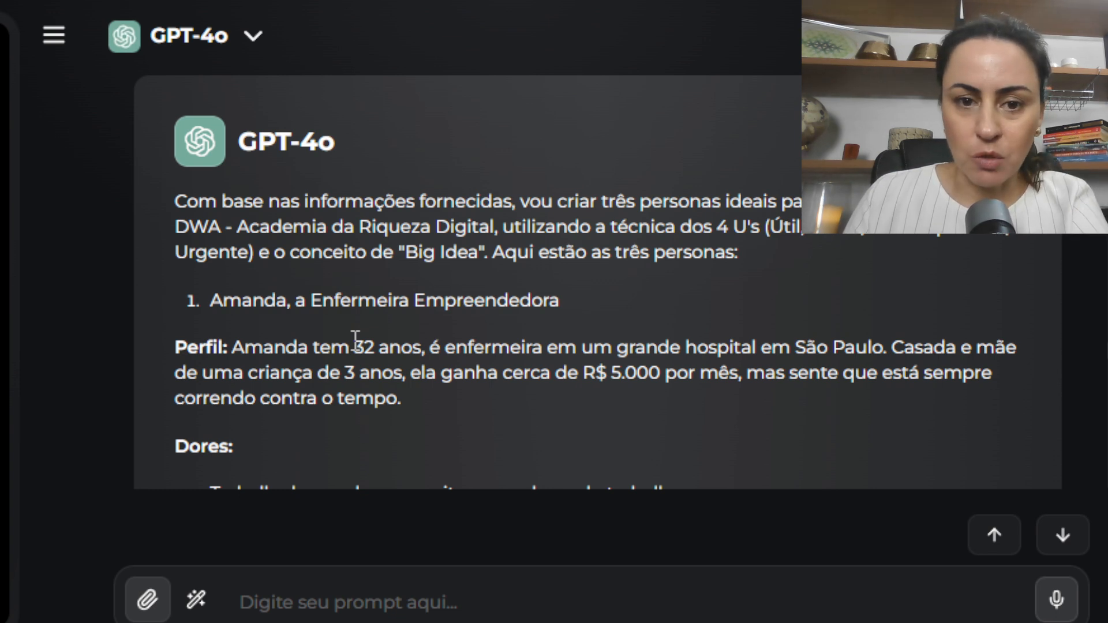
Read the first persona, the entrepreneurial nurse, covering the Perfil, Dores and Desejos
scroll(355, 339, down, 4)
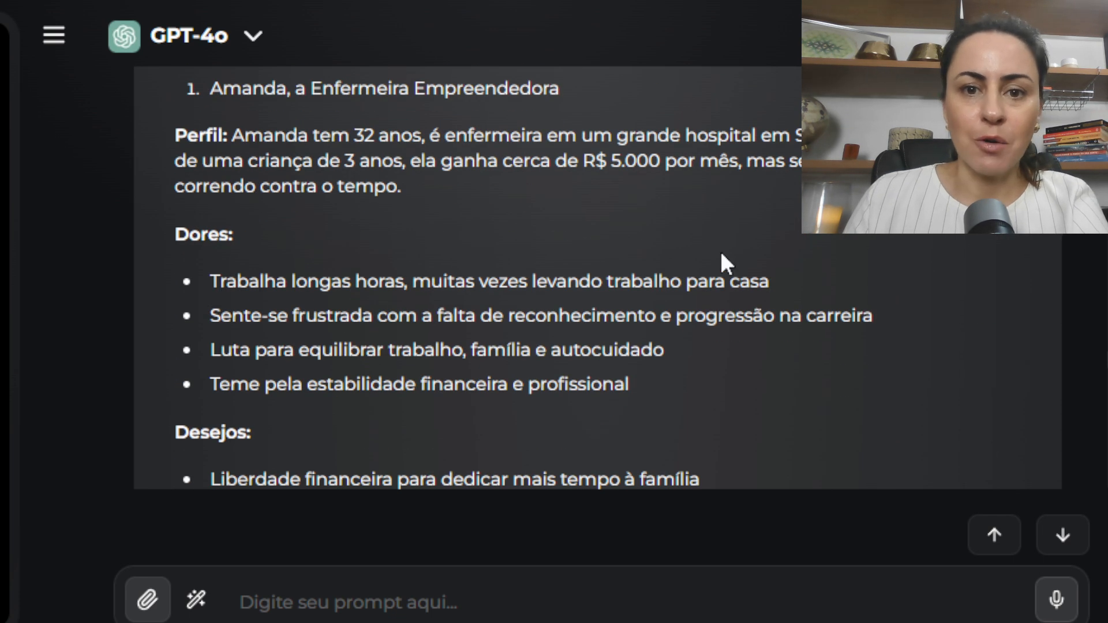
scroll(514, 260, up, 4)
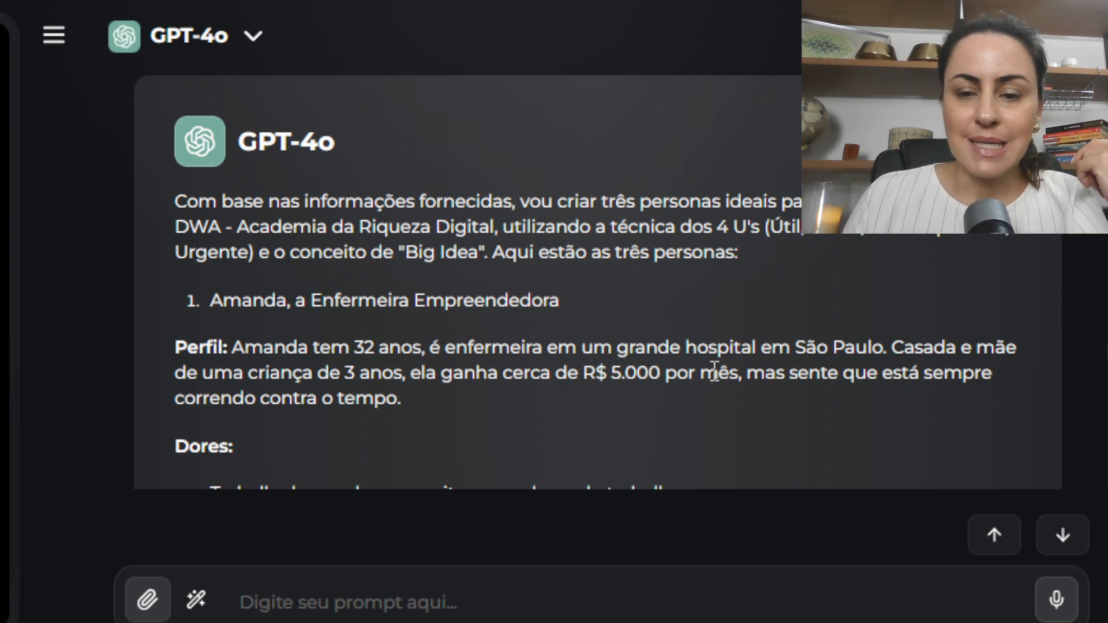
scroll(714, 371, down, 3)
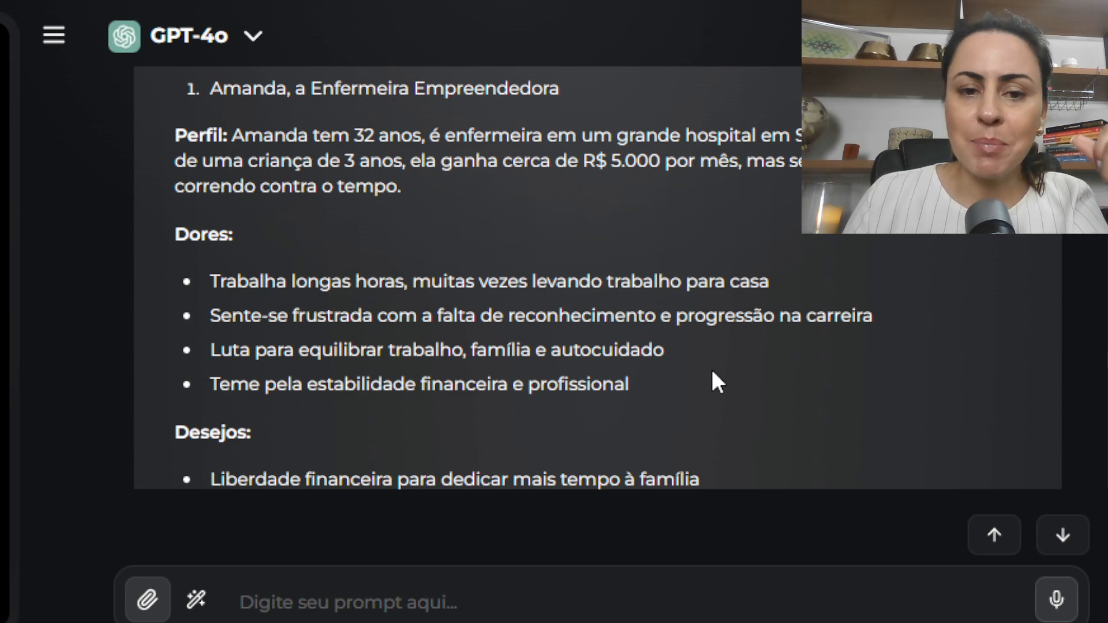
scroll(713, 372, down, 5)
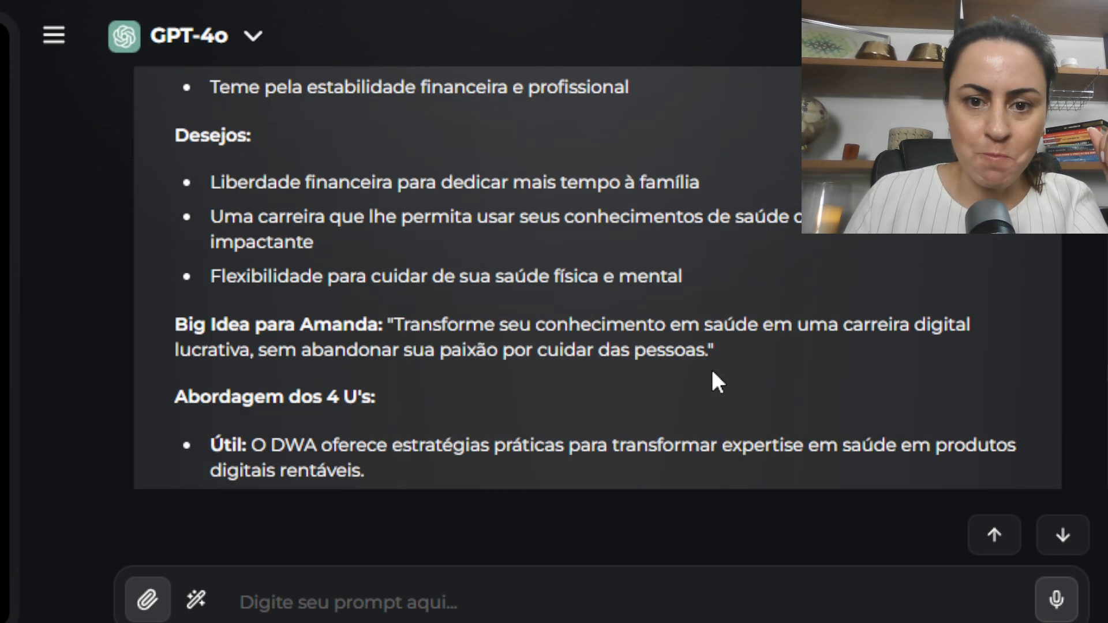
scroll(713, 372, up, 2)
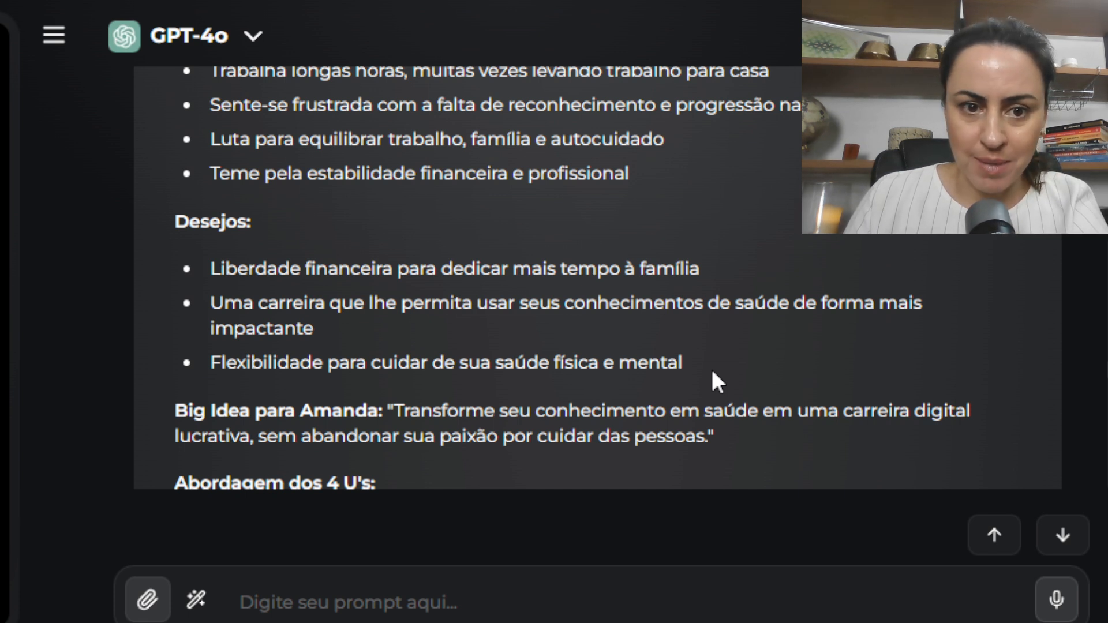
Examine the nurse persona's Big Idea and the Abordagem dos 4 U's against her Dores and Desejos
scroll(714, 373, down, 3)
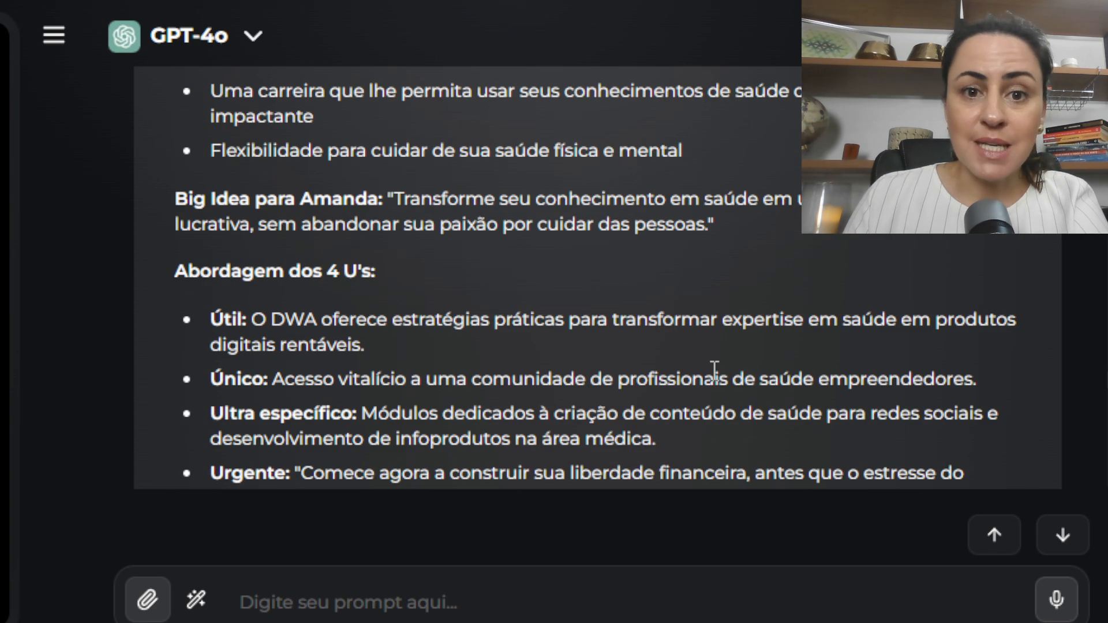
scroll(714, 370, up, 3)
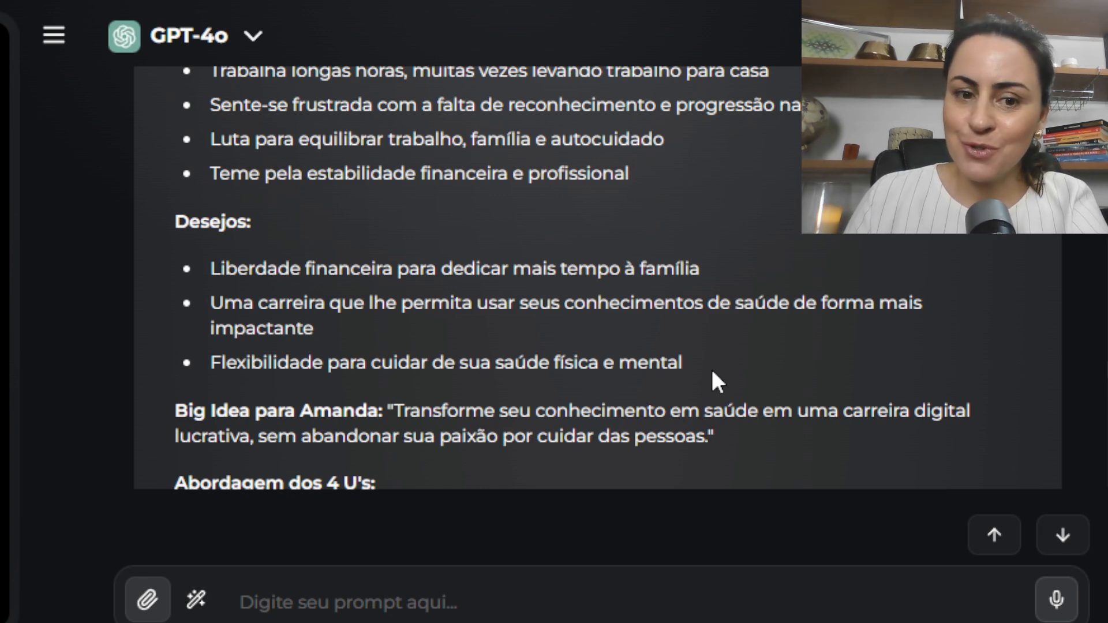
scroll(712, 372, down, 3)
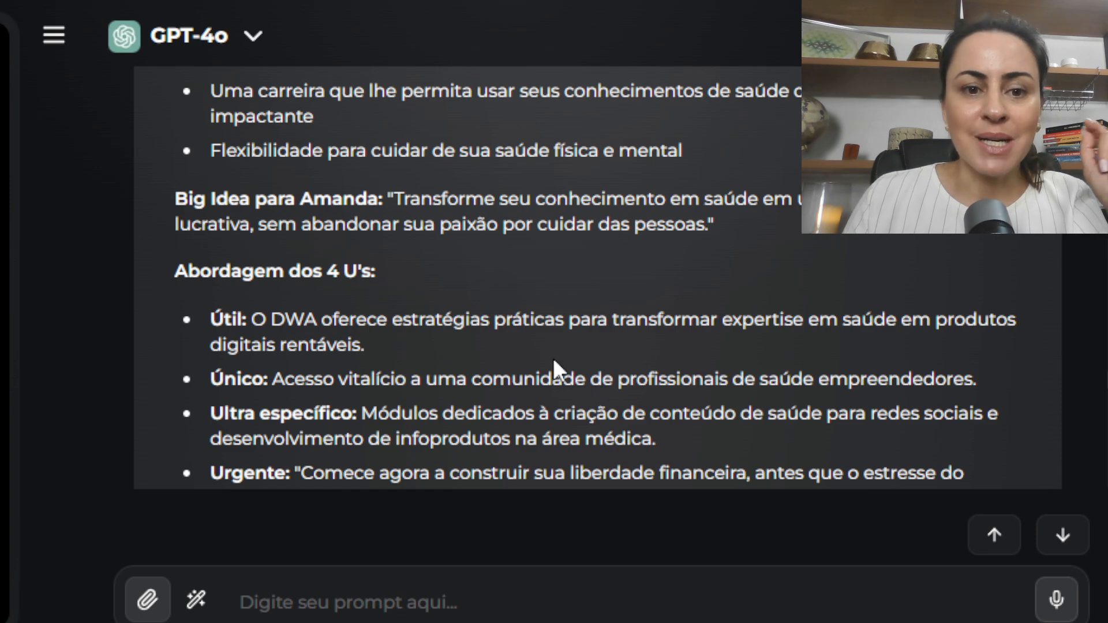
scroll(414, 299, down, 3)
scroll(413, 277, up, 3)
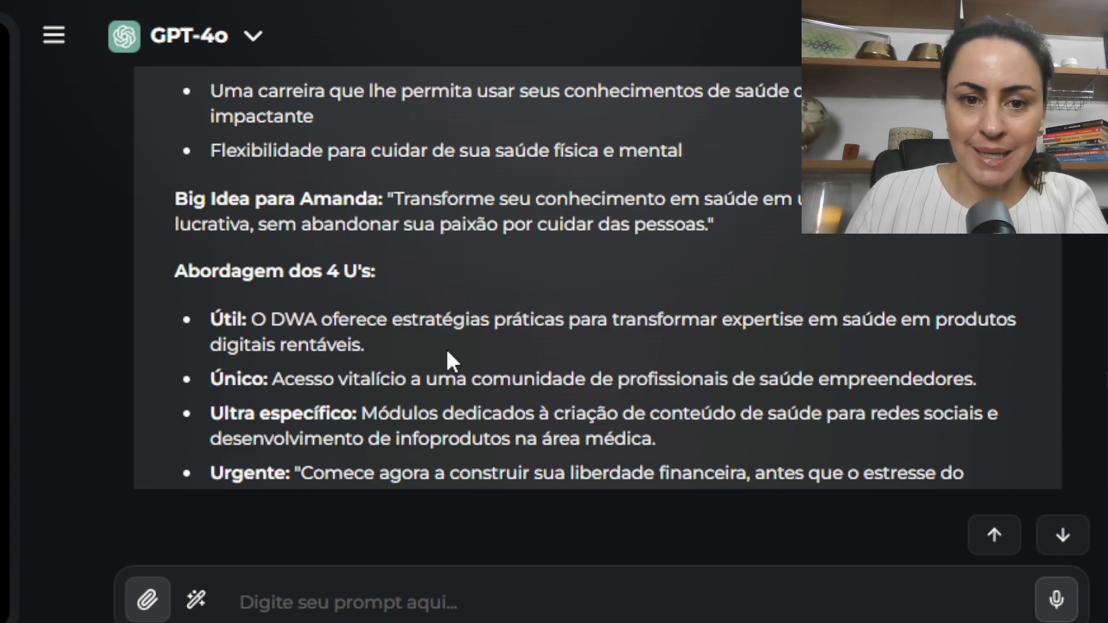
Read the second persona, the dissatisfied administrative manager, from the Perfil and Dores to the Big Idea and 4 U's approach
scroll(448, 354, down, 3)
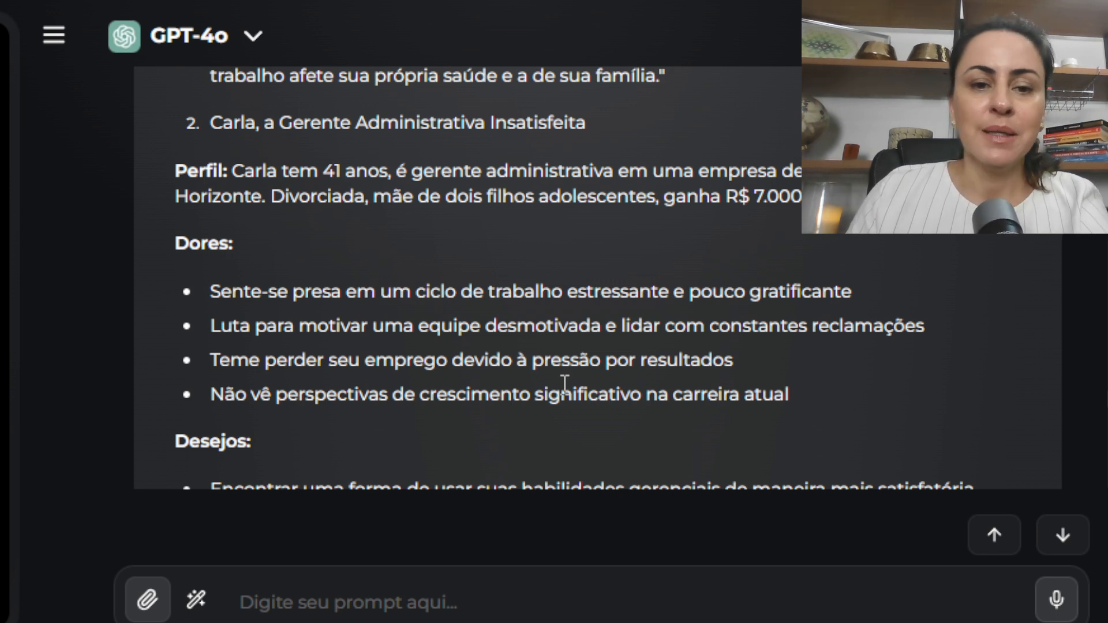
scroll(564, 382, down, 3)
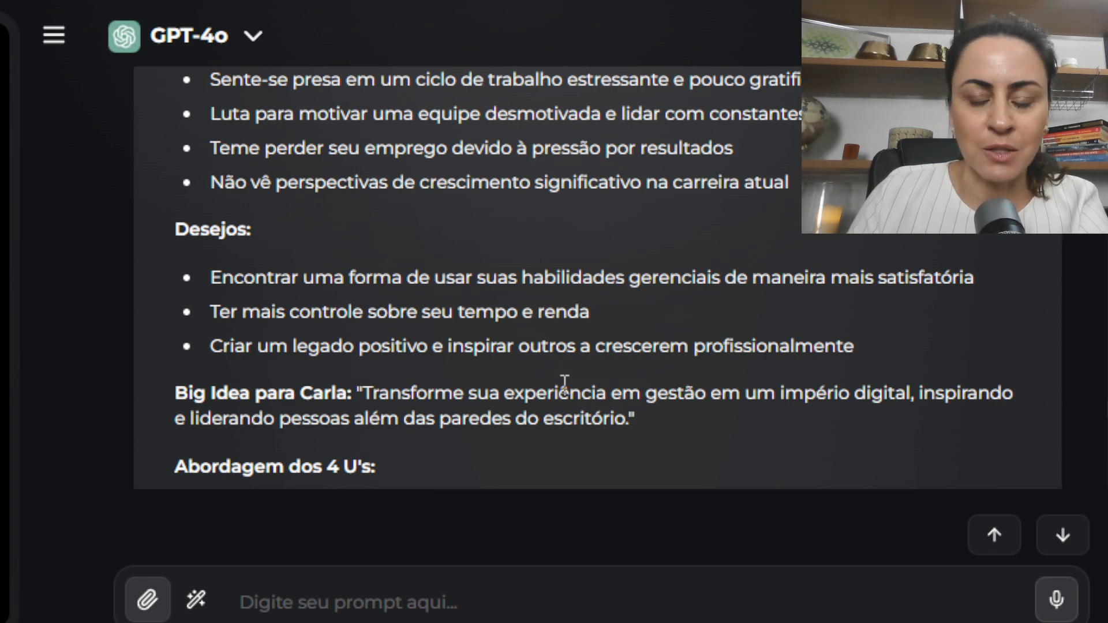
scroll(565, 382, down, 3)
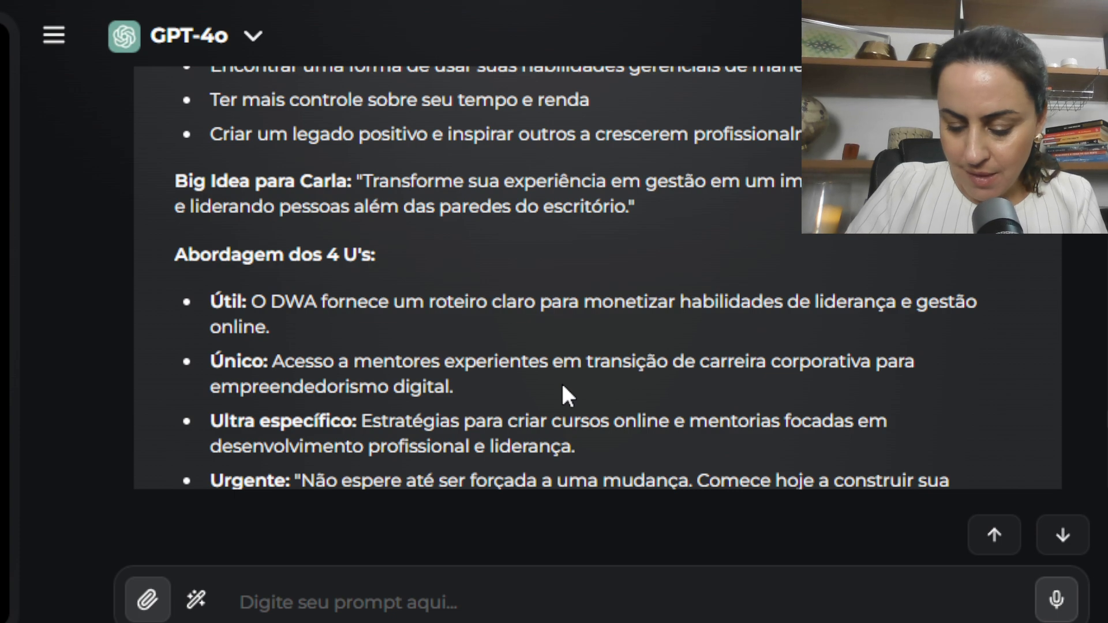
scroll(562, 386, down, 8)
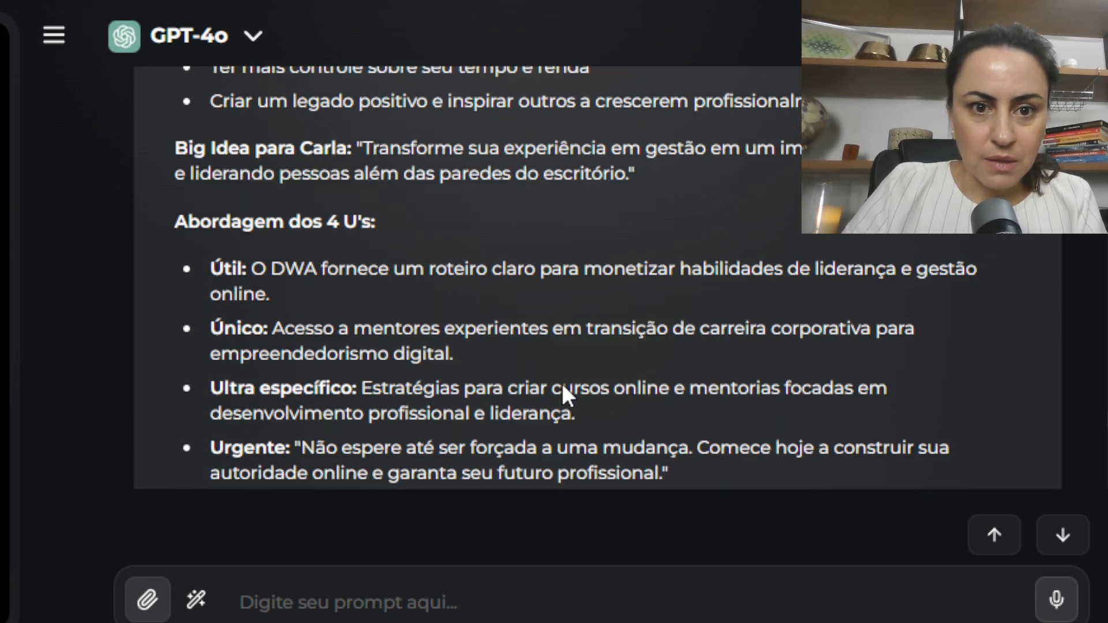
Read the third persona, the aspiring influencer nutritionist, from the Perfil, Dores and Desejos through the Big Idea and 4 U's to the closing summary
scroll(563, 385, down, 4)
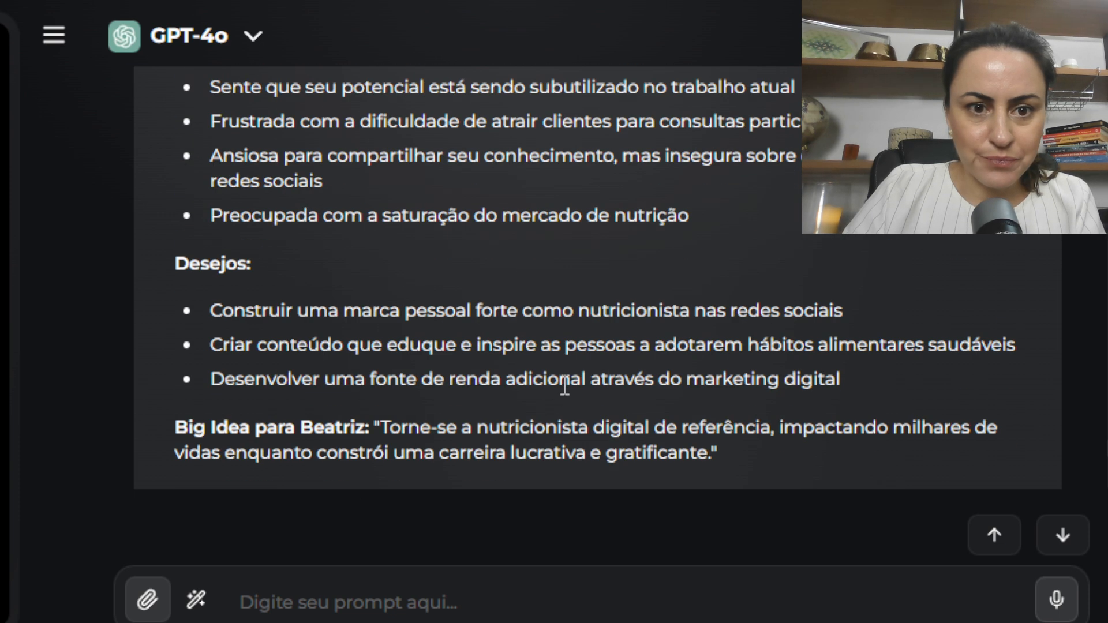
scroll(564, 386, up, 4)
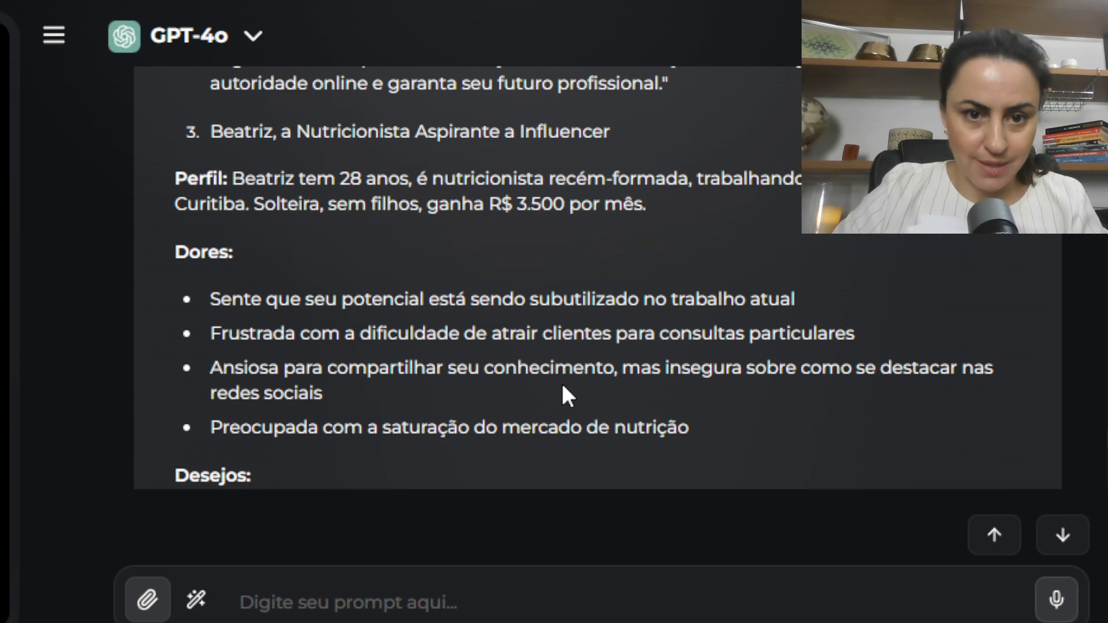
scroll(561, 381, down, 4)
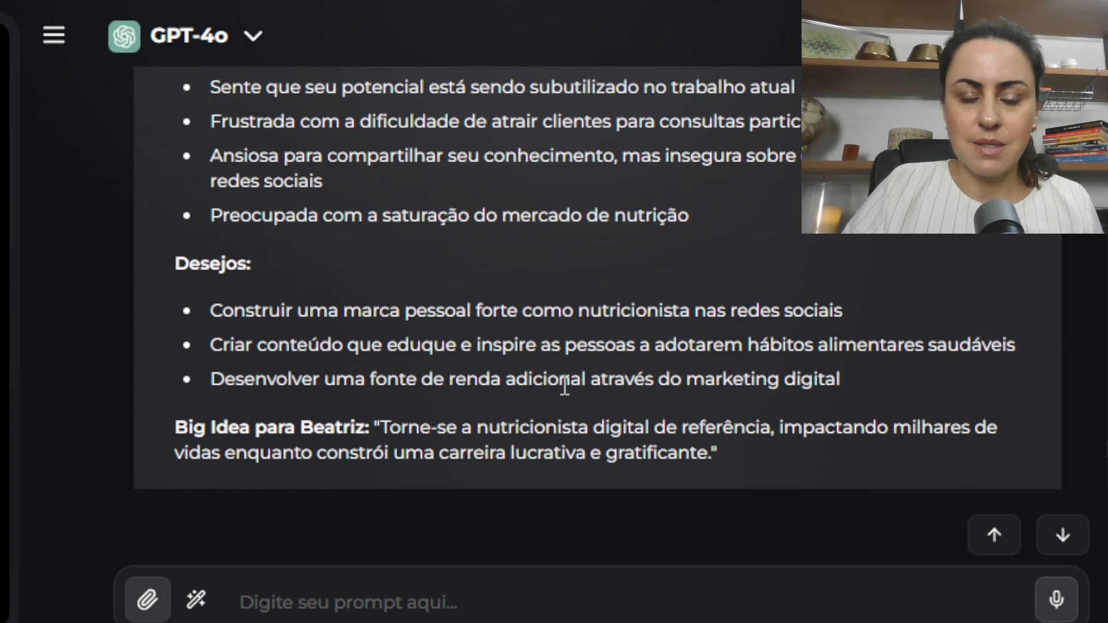
scroll(564, 386, down, 4)
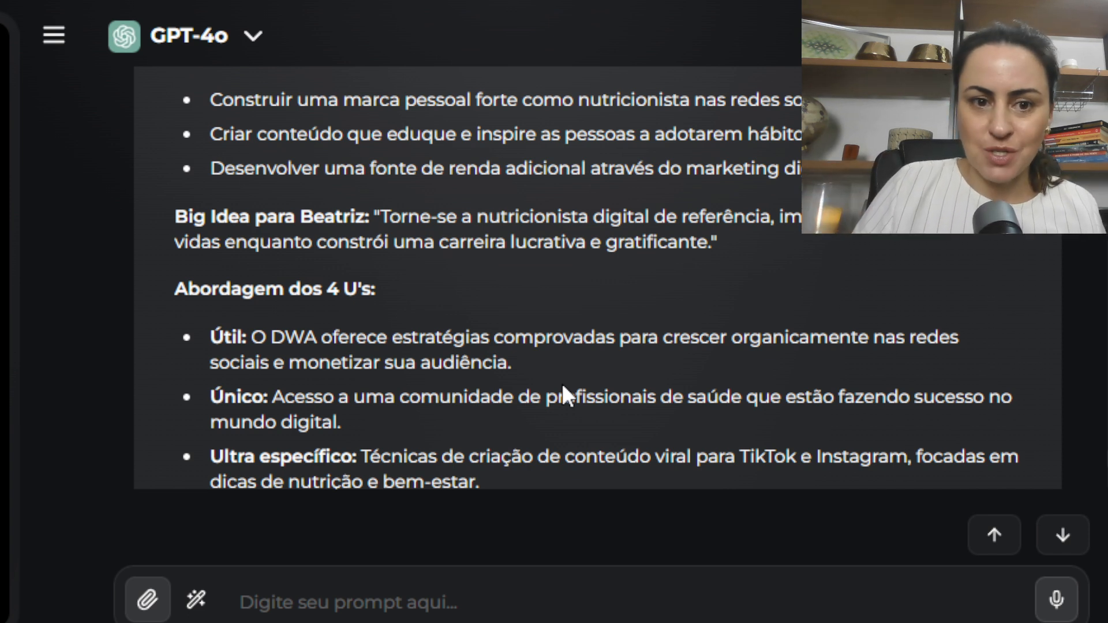
scroll(562, 383, down, 5)
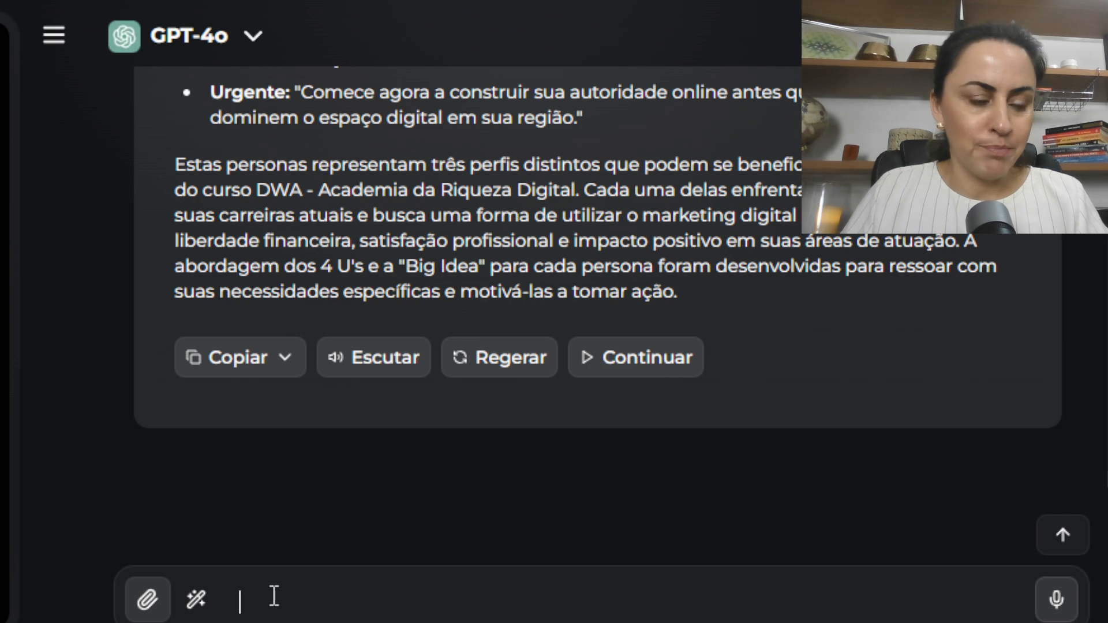
Enter a prompt requesting 10 engaging, convincing stories to sell [Curso DWA], based on [persona ideal], [dores], [abordagem], [big idea], [objeções], [promessas], [argumentos] and [provas capazes de convencer]
text(Chat, agora, por favor, a tarefa é a produção de 10 story que gere engajamento e convencimento para a venda do [Curso DWA], com base na minha [persona ideal], levando em consideração suas [dores], a [abordagem], a [big idea], o próprio curso [DWA], suas [objeções], suas [promessas], [argumentos], e [provas capazes de convencer].)
key(Up)
key(Up)
key(Up)
key(Up)
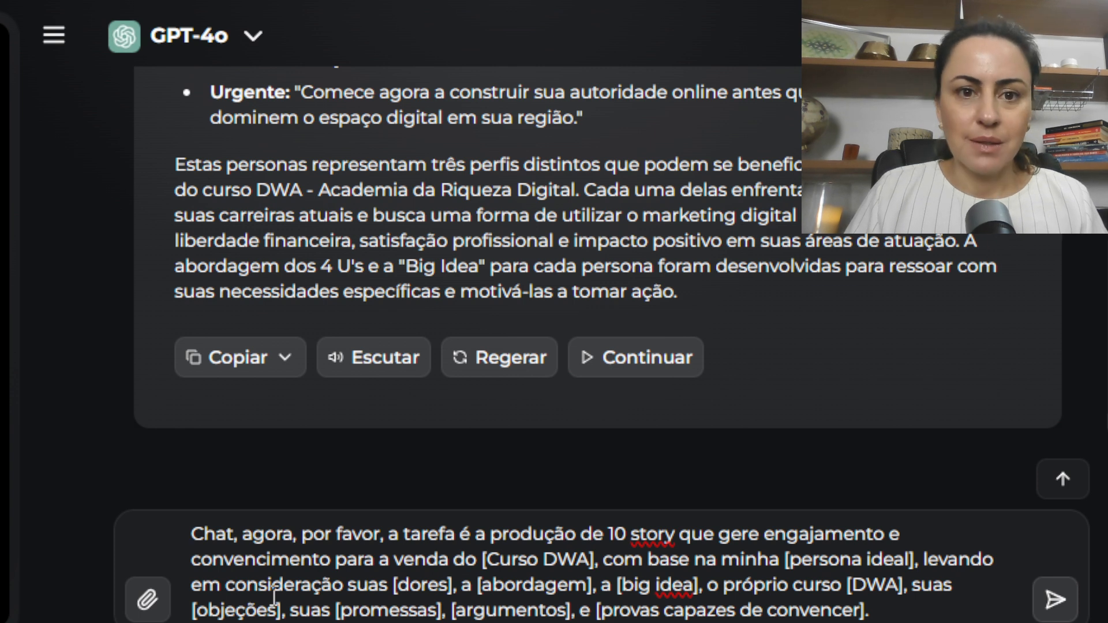
Read the opening of the new prompt, from the greeting through the 10-story task to the engagement and convincing aim
key(Right)
key(Right)
key(Right)
key(Right)
key(Right)
key(Right)
key(Right)
key(Right)
key(Right)
key(Right)
key(Right)
key(Right)
key(Right)
key(Right)
key(Right)
key(Right)
key(Right)
key(Right)
key(Right)
key(Right)
key(Right)
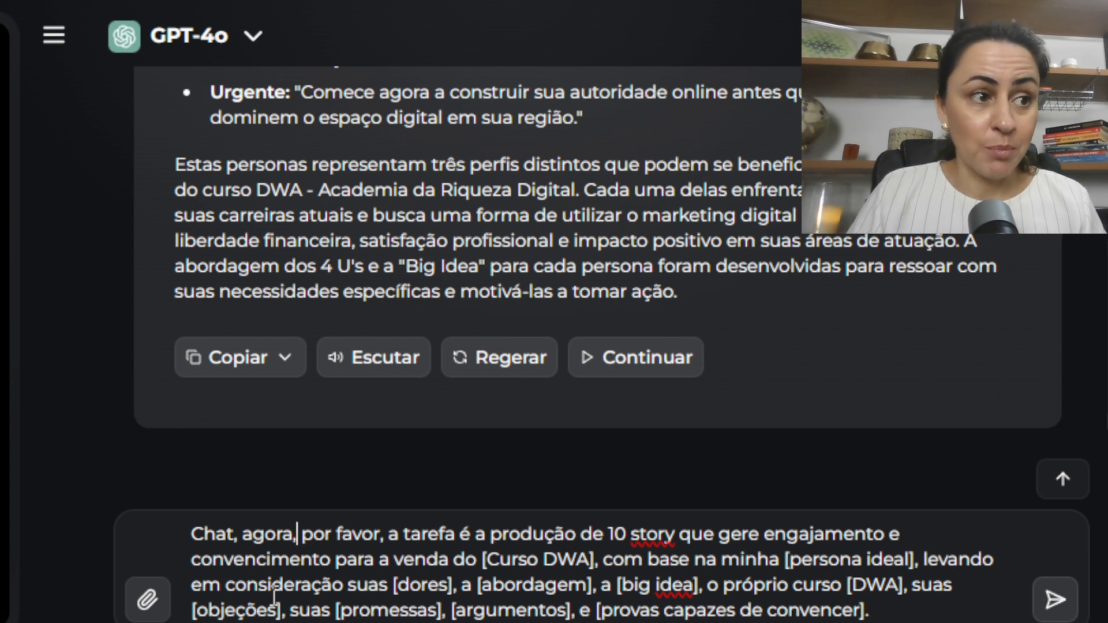
key(Right)
key(Right)
key(Right)
key(Right)
key(Right)
key(Right)
key(Right)
key(Right)
key(Right)
key(Right)
key(Right)
key(Right)
key(Right)
key(Right)
key(Right)
key(Right)
key(Right)
key(Right)
key(Right)
key(Right)
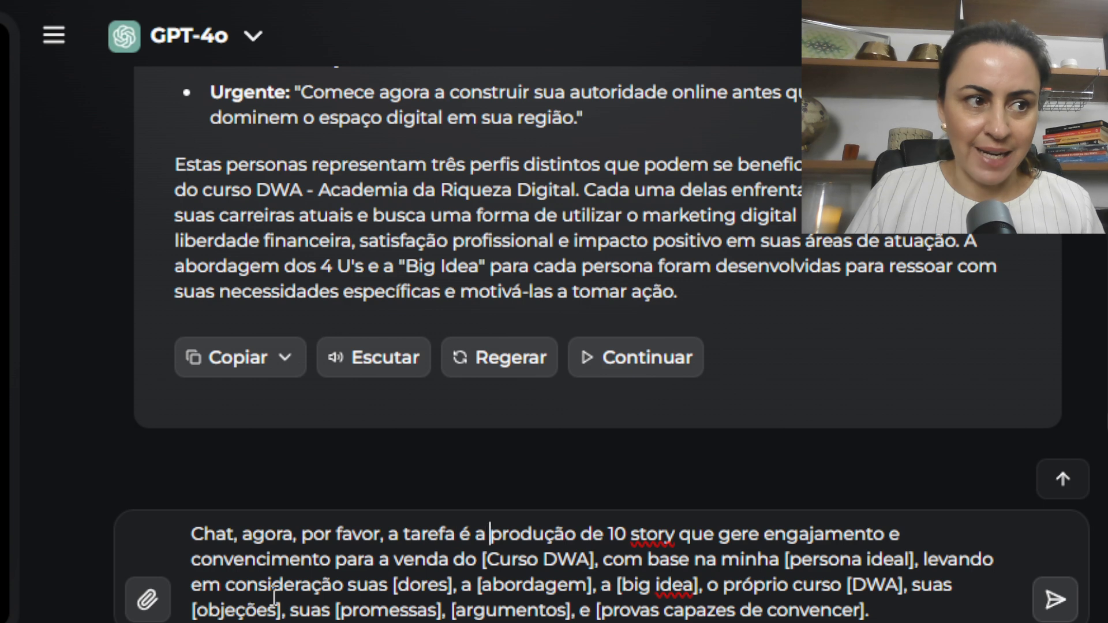
key(Right)
key(Right)
key(Right)
key(Right)
key(Right)
key(Right)
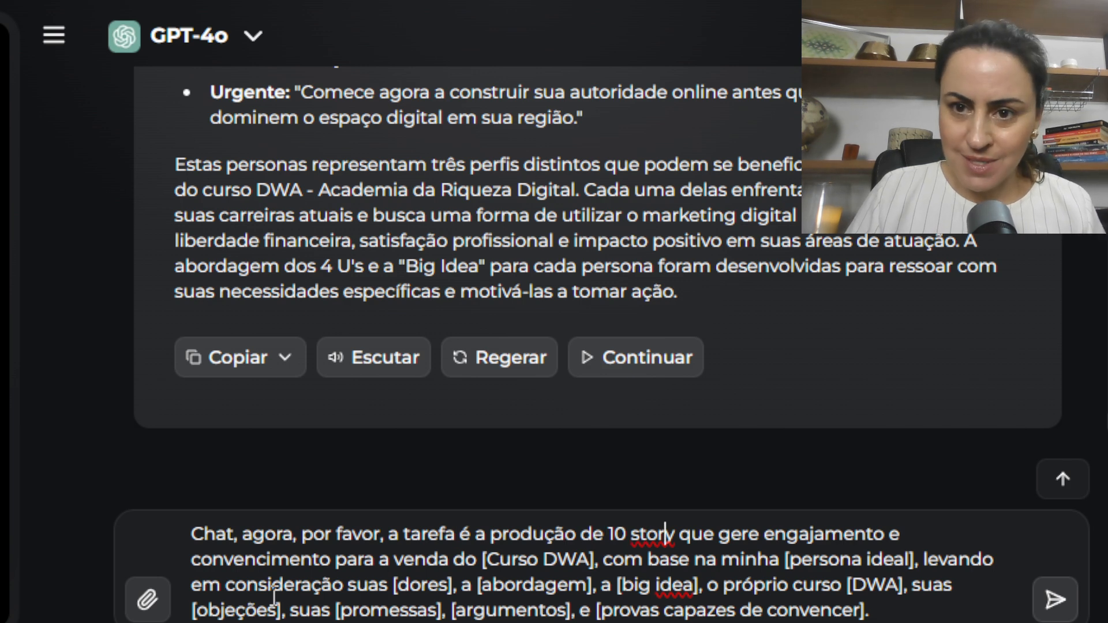
key(Right)
key(Right)
key(Right)
key(Right)
key(Right)
key(Right)
key(Right)
key(Right)
key(Right)
key(Right)
key(Right)
key(Right)
key(Right)
key(Right)
key(Right)
key(Right)
key(Right)
key(Right)
key(Right)
key(Right)
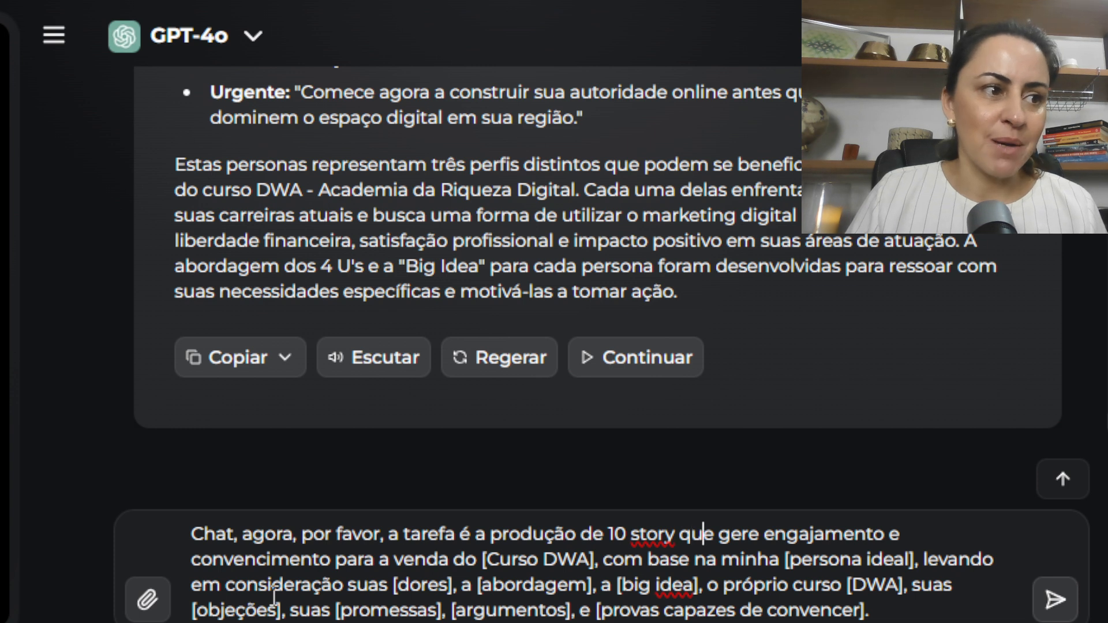
key(Right)
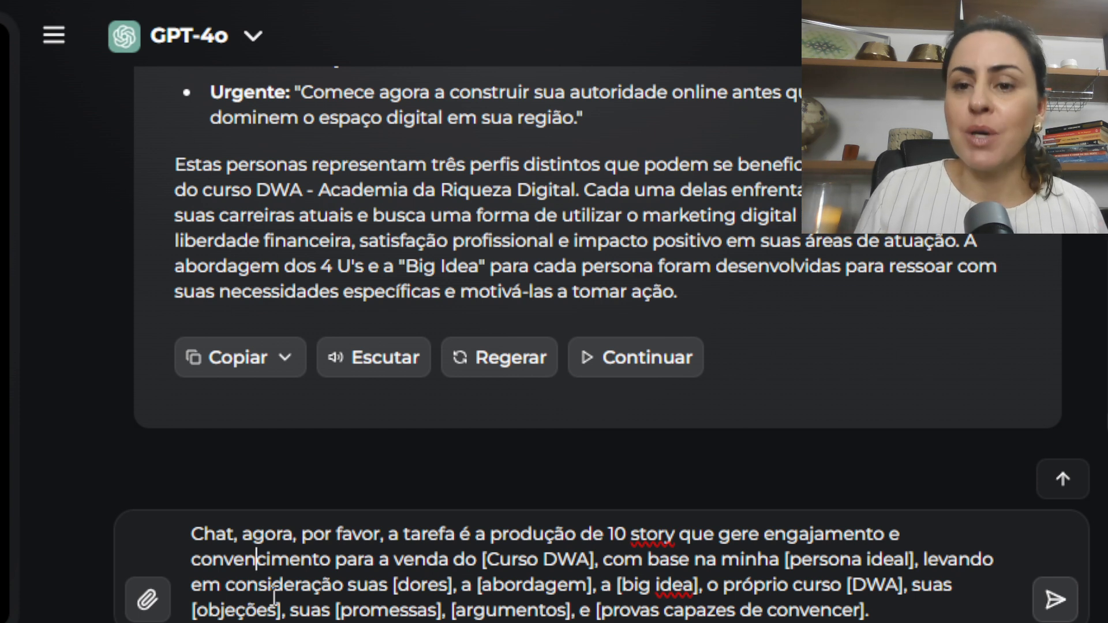
Add the entrepreneurial nurse persona's first name after "persona ideal" inside the brackets of the stories prompt
key(Right)
key(Right)
key(Right)
key(Right)
key(Right)
key(Right)
key(Right)
key(Right)
key(Right)
key(Right)
key(Right)
key(Right)
key(Right)
key(Right)
key(Right)
key(Right)
key(Right)
key(Right)
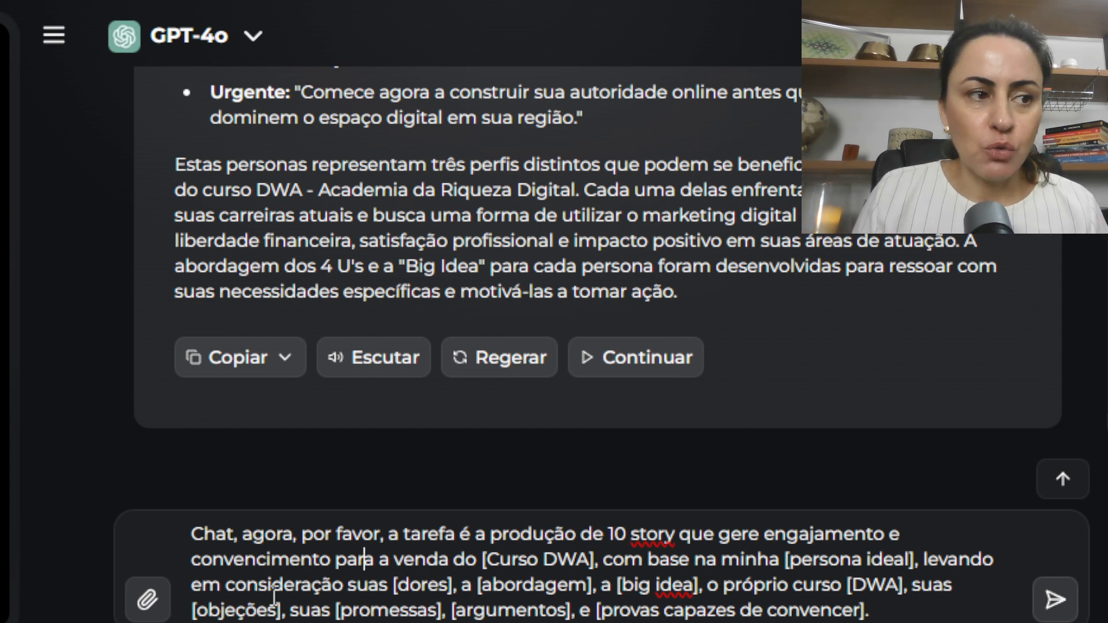
key(Right)
key(Right)
key(Right)
key(Right)
key(Right)
key(Right)
key(Right)
key(Right)
key(Right)
key(Right)
key(Right)
key(Right)
key(Right)
key(Right)
key(Right)
key(Right)
key(Right)
key(Right)
key(Right)
key(Right)
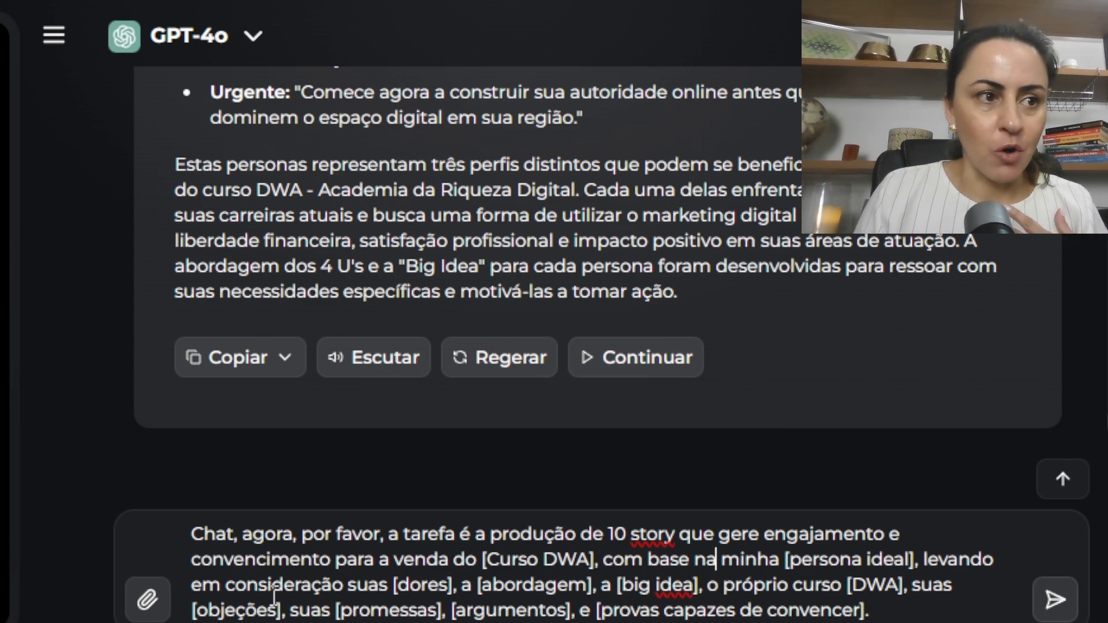
key(Right)
key(Right)
key(Right)
key(Right)
key(Right)
key(Right)
key(Right)
key(Right)
key(Right)
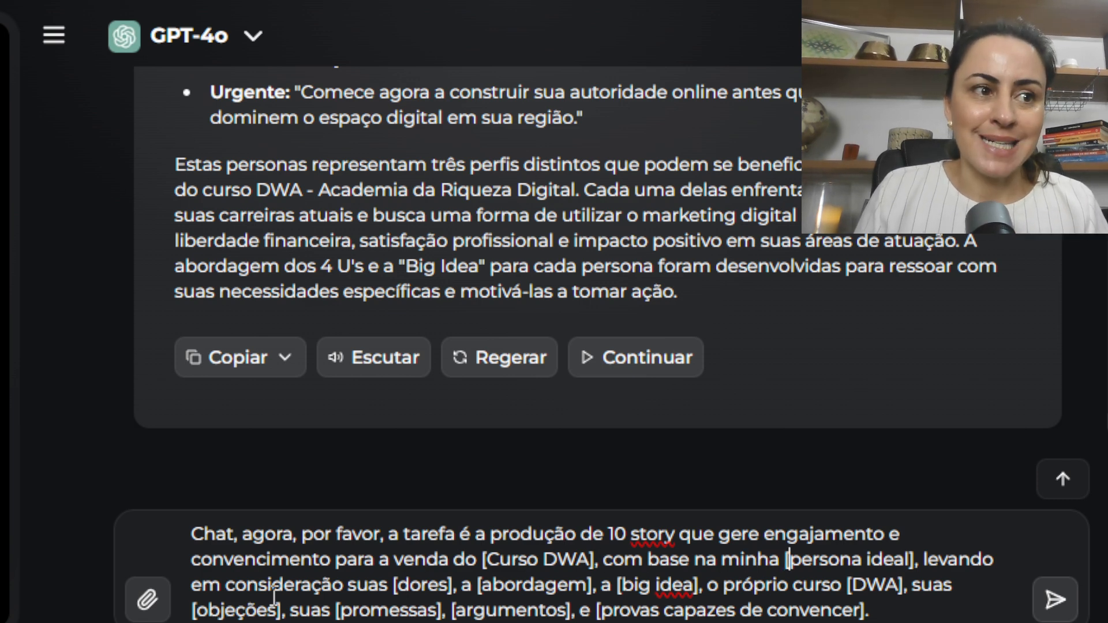
key(Right)
key(Right)
key(Right)
key(Right)
key(Right)
key(Right)
key(Right)
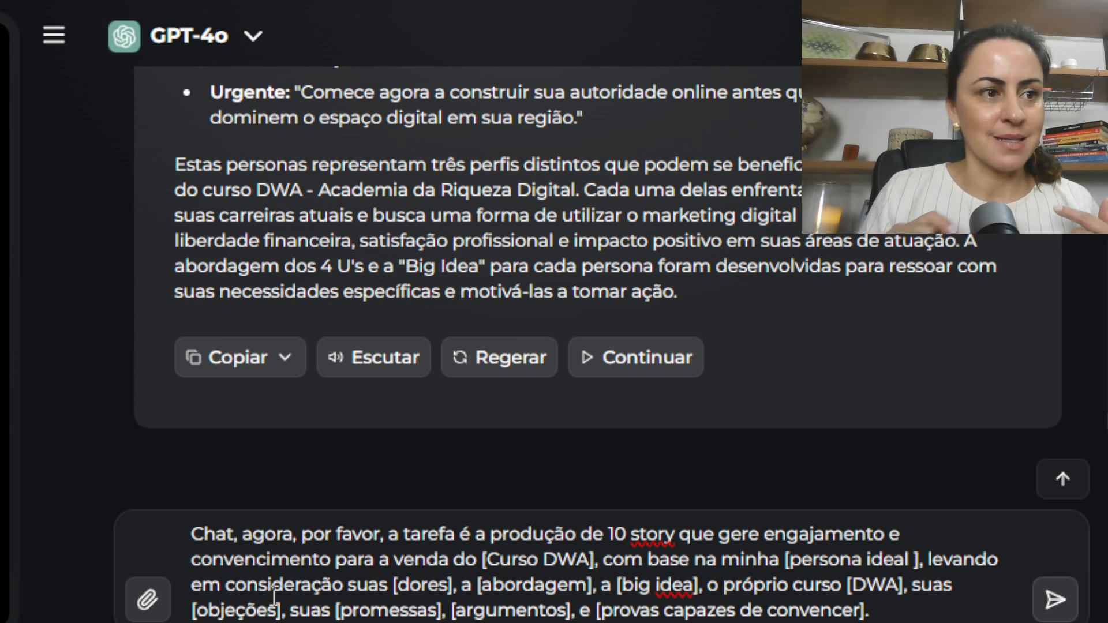
text(Amanda)
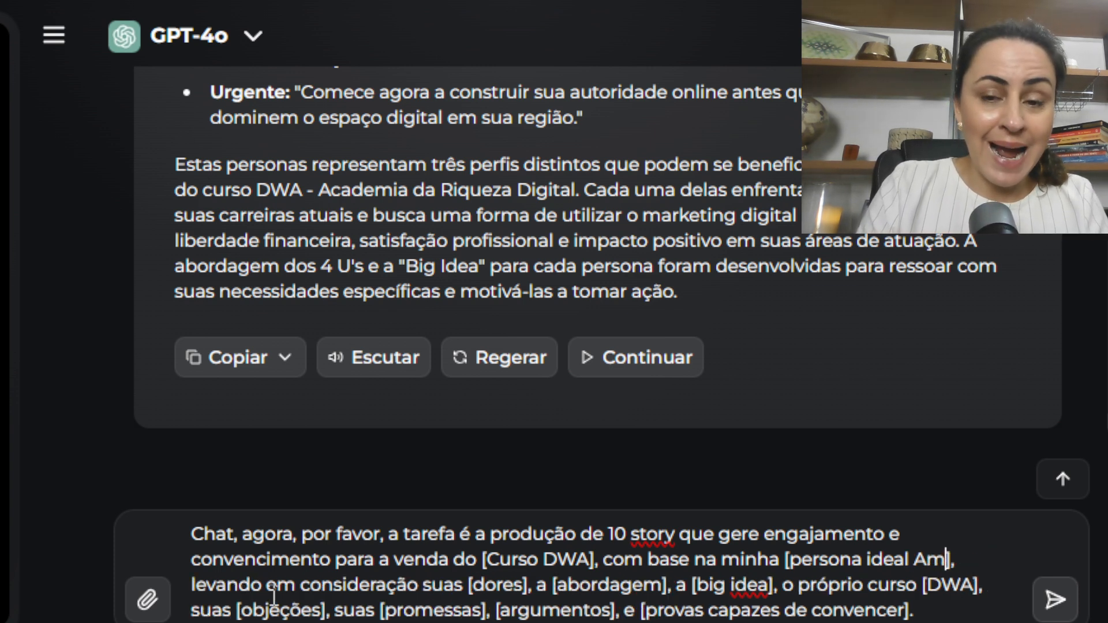
key(Right)
key(Right)
key(Right)
key(Right)
key(Right)
key(Right)
key(Right)
key(Right)
key(Right)
key(Right)
key(Right)
key(Right)
key(Right)
key(Right)
key(Right)
key(Right)
key(Right)
key(Right)
key(Right)
key(Right)
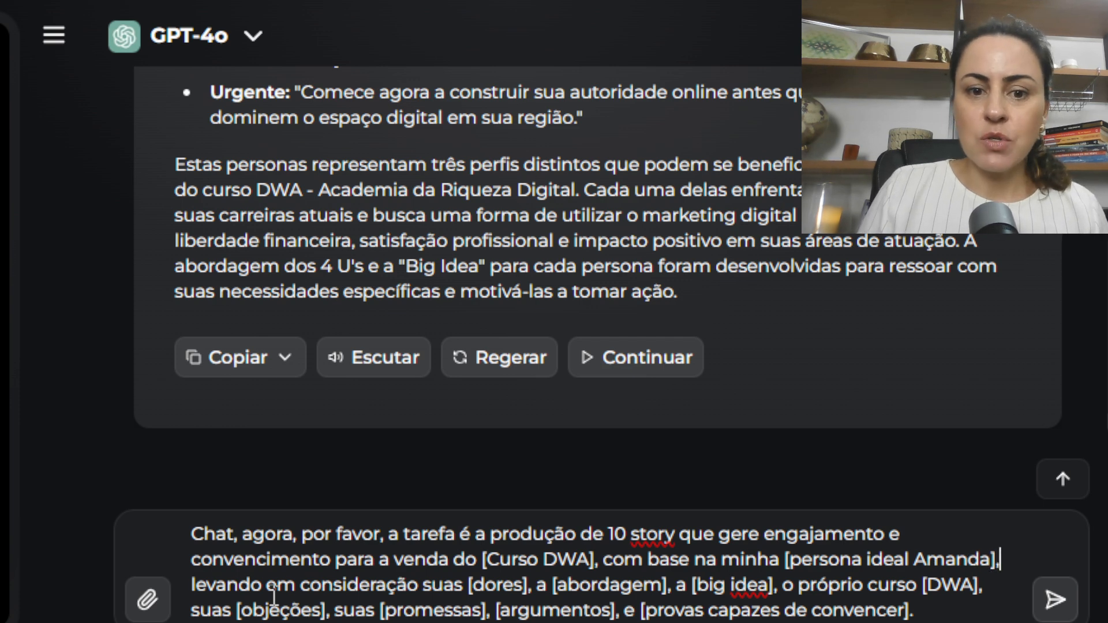
Read the rest of the stories prompt, from the persona's [dores], [abordagem] and [big idea] through [objeções] and [promessas] to the closing [provas capazes de convencer]
key(Right)
key(Right)
key(Right)
key(Right)
key(Right)
key(Right)
key(Right)
key(Right)
key(Right)
key(Right)
key(Right)
key(Right)
key(Right)
key(Right)
key(Right)
key(Right)
key(Right)
key(Right)
key(Right)
key(Right)
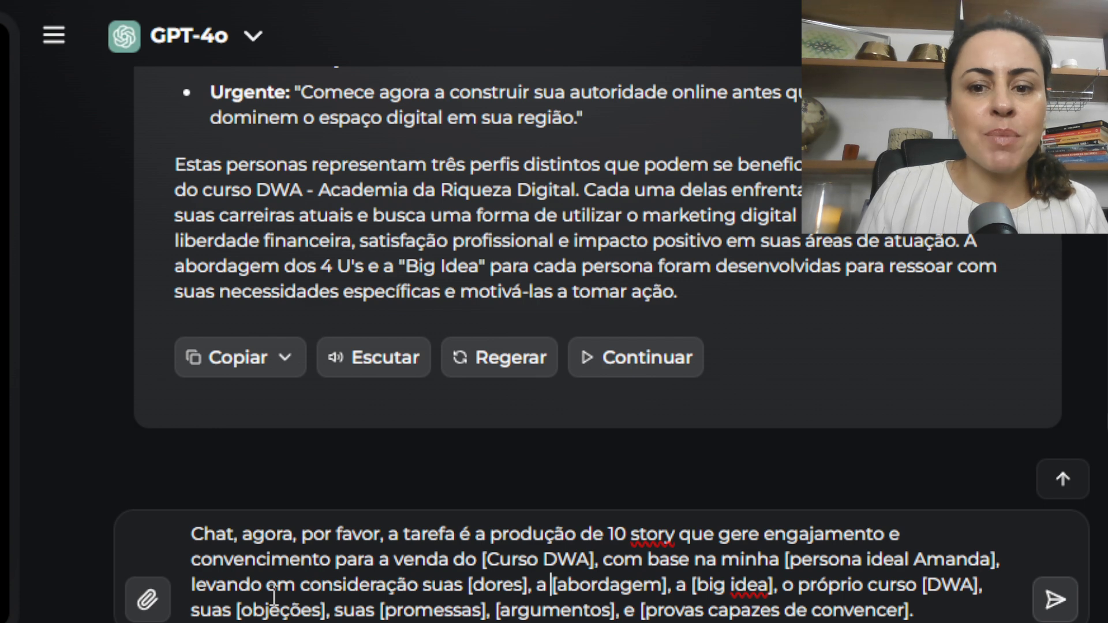
key(Right)
key(Right)
key(Right)
key(Right)
key(Right)
key(Right)
key(Right)
key(Right)
key(Right)
key(Right)
key(Right)
key(Right)
key(Right)
key(Right)
key(Right)
key(Right)
key(Right)
key(Right)
key(Right)
key(Right)
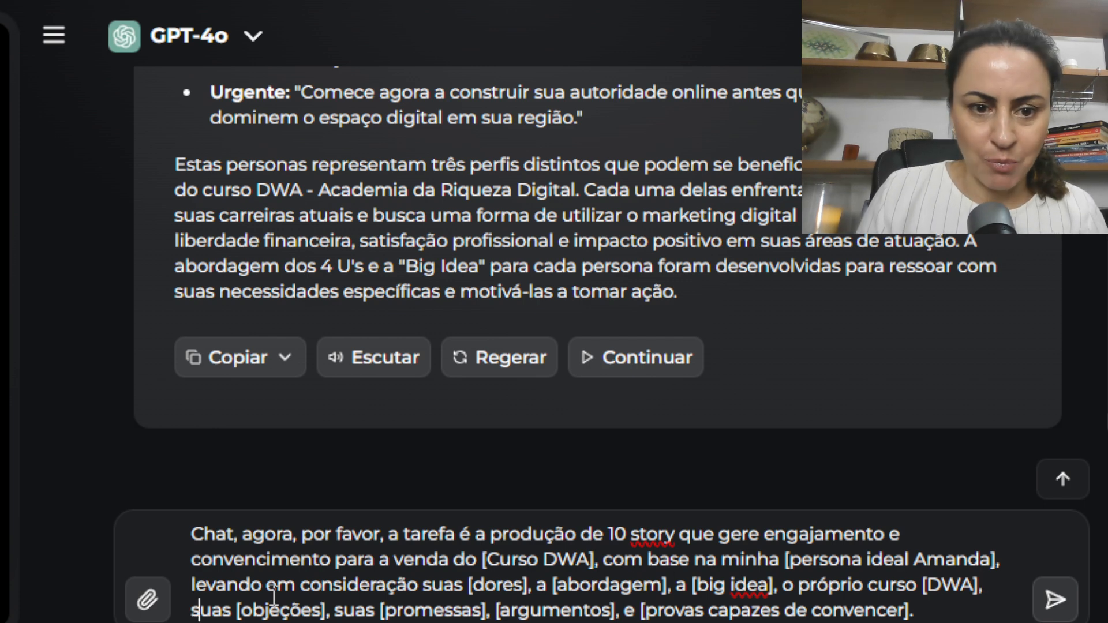
key(Right)
key(Right)
key(Right)
key(Right)
key(Right)
key(Right)
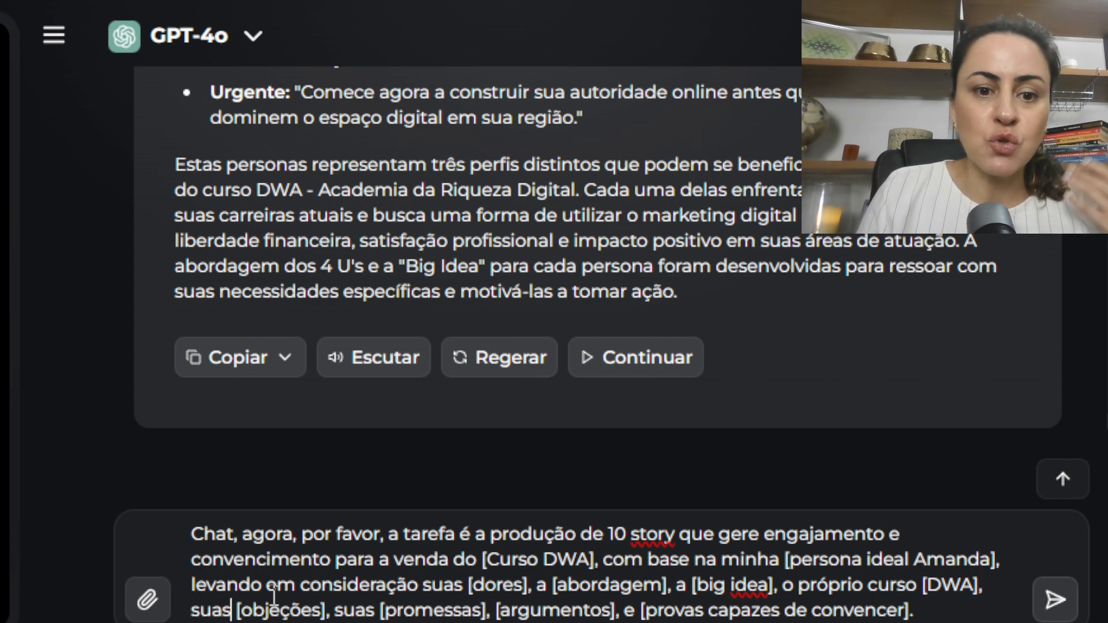
key(Right)
key(Right)
key(Right)
key(Right)
key(Right)
key(Right)
key(Right)
key(Right)
key(Right)
key(Right)
key(Right)
key(Right)
key(Right)
key(Right)
key(Right)
key(Right)
key(Right)
key(Right)
key(Right)
key(Right)
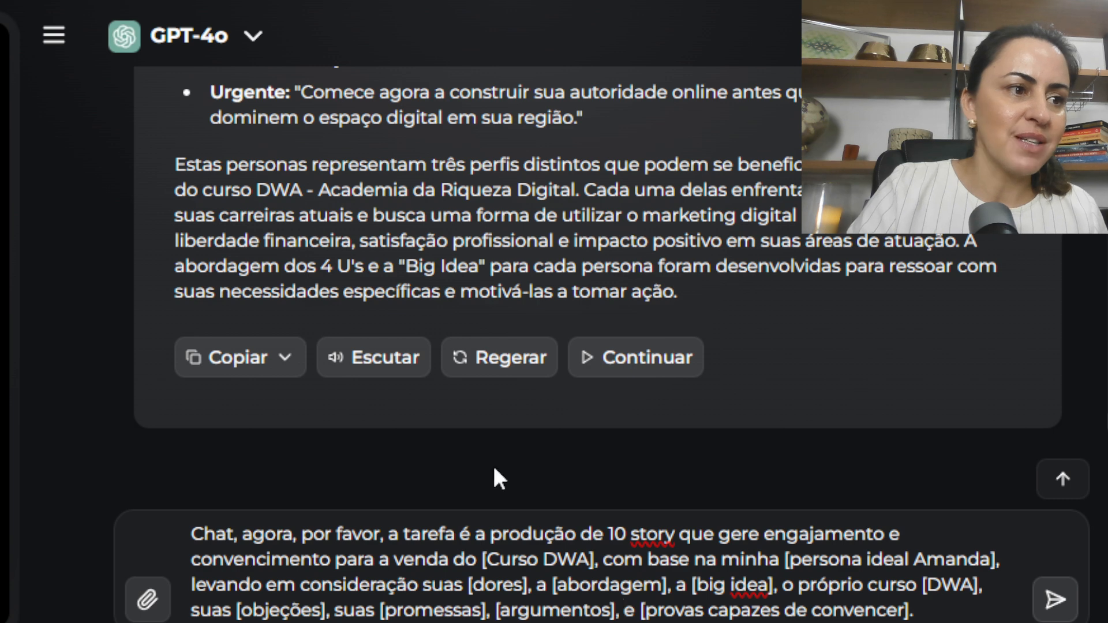
Submit the completed prompt for 10 stories selling the DWA course to the nurse persona
click(1075, 606)
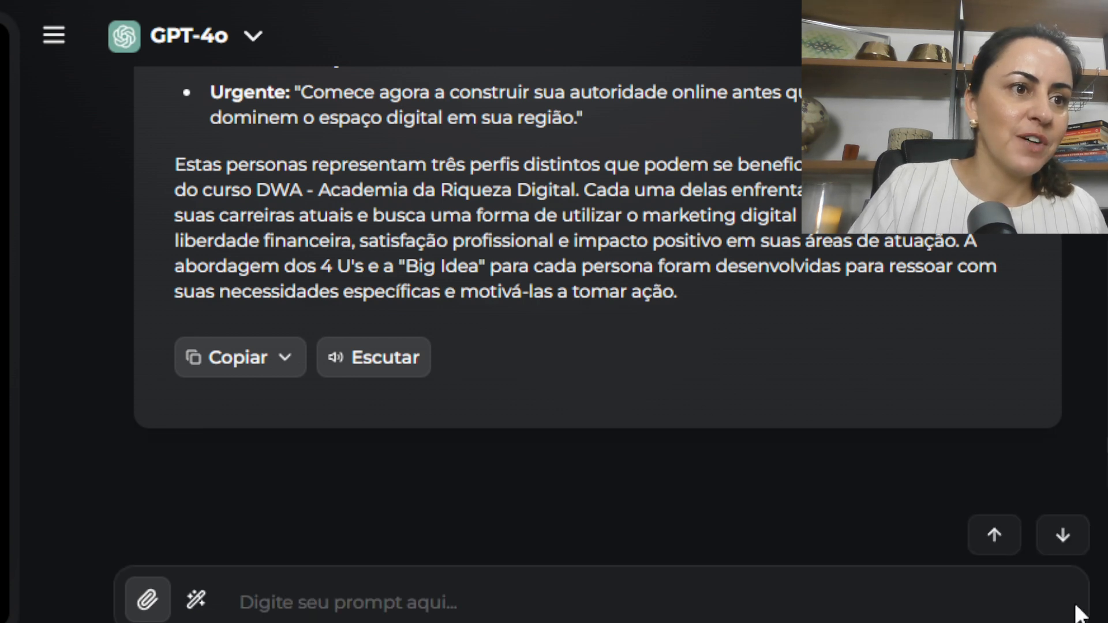
click(1065, 538)
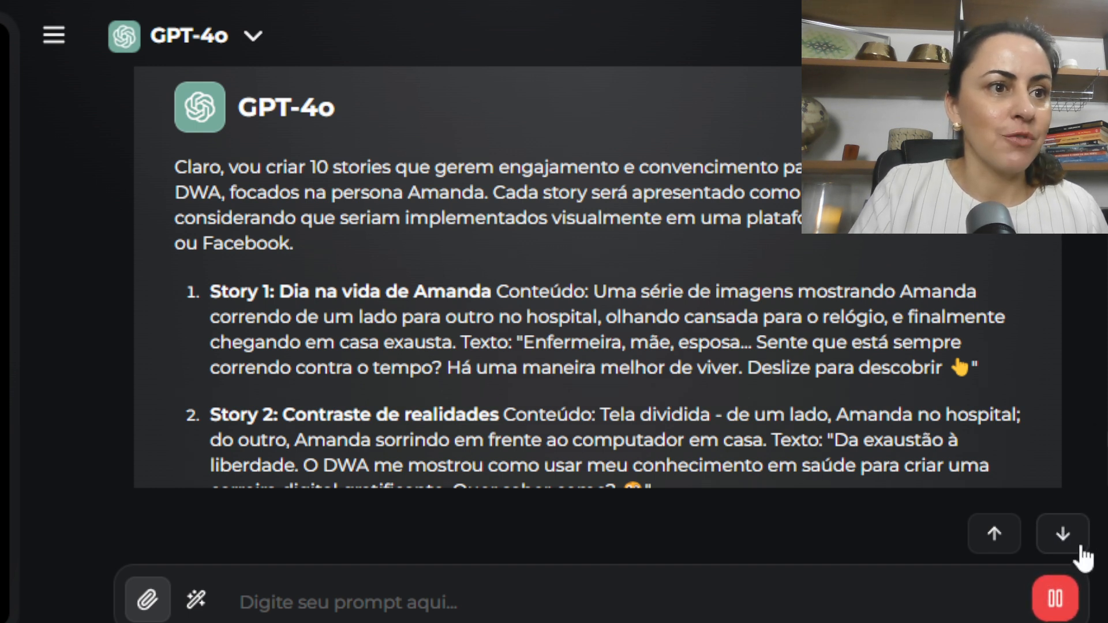
click(1002, 446)
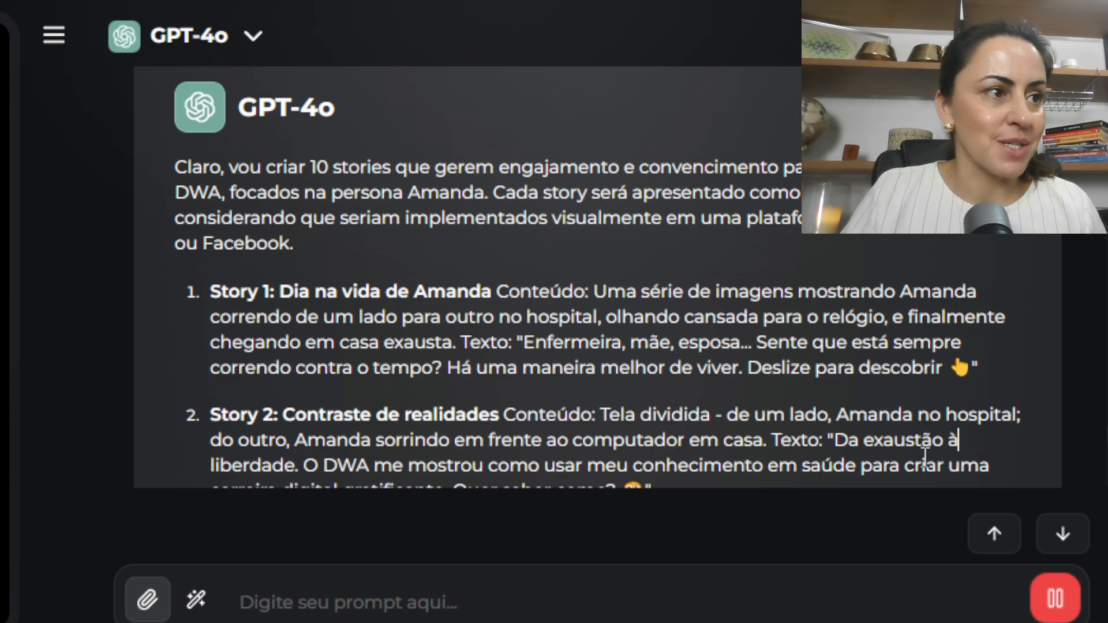
Review the generated stories for the nurse persona, from Story 1 to the final Call-to-Action in Story 10 and the closing summary
scroll(935, 440, down, 15)
scroll(880, 432, down, 2)
scroll(824, 389, up, 7)
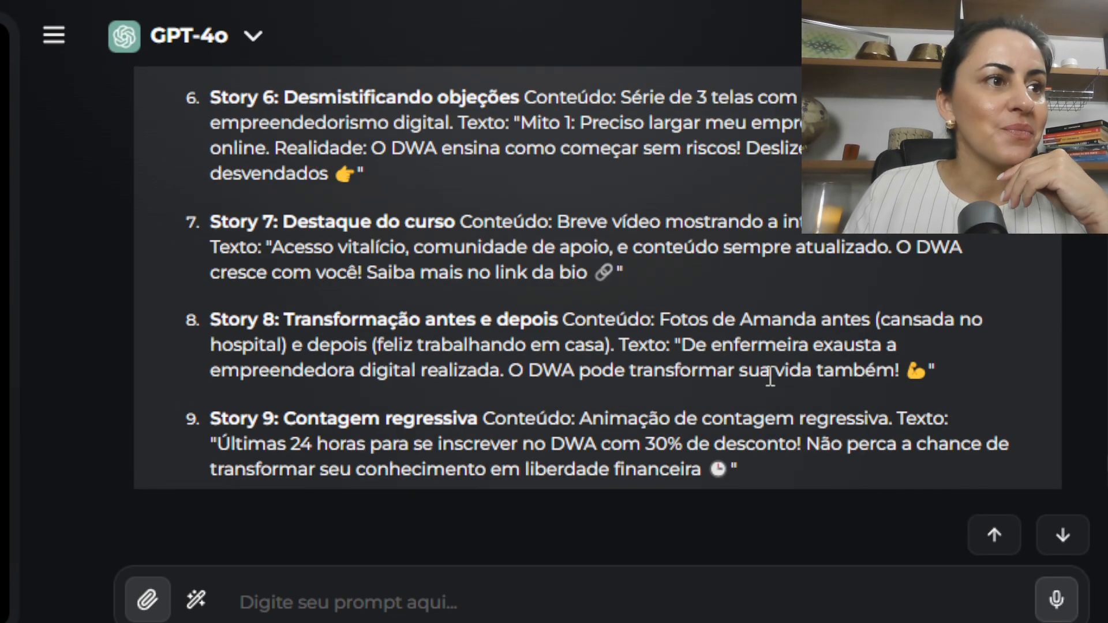
scroll(770, 378, up, 3)
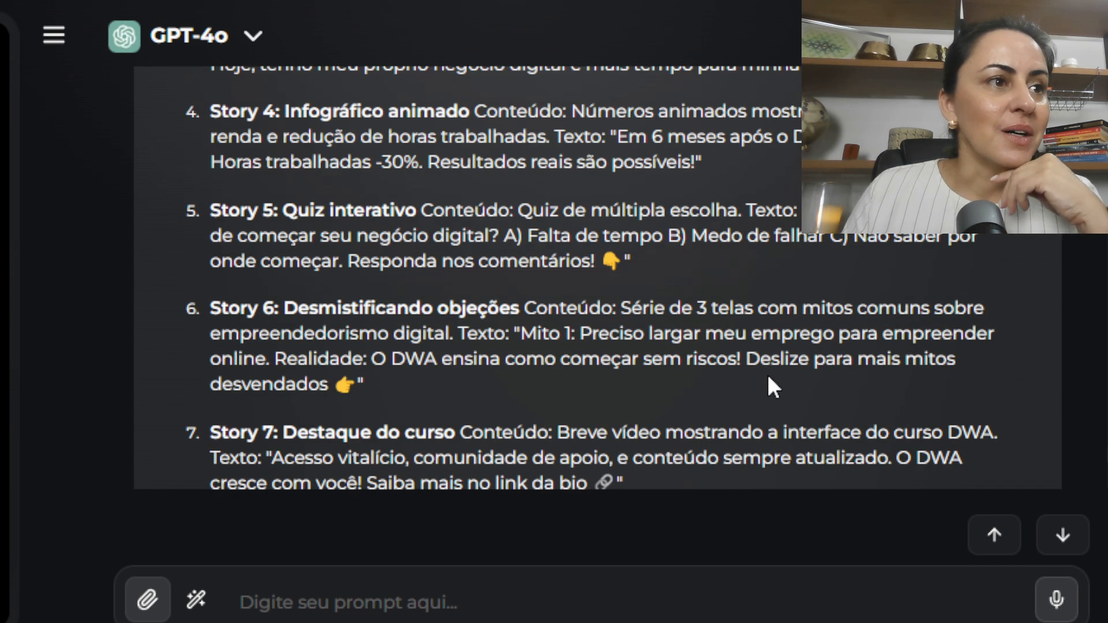
scroll(766, 372, up, 6)
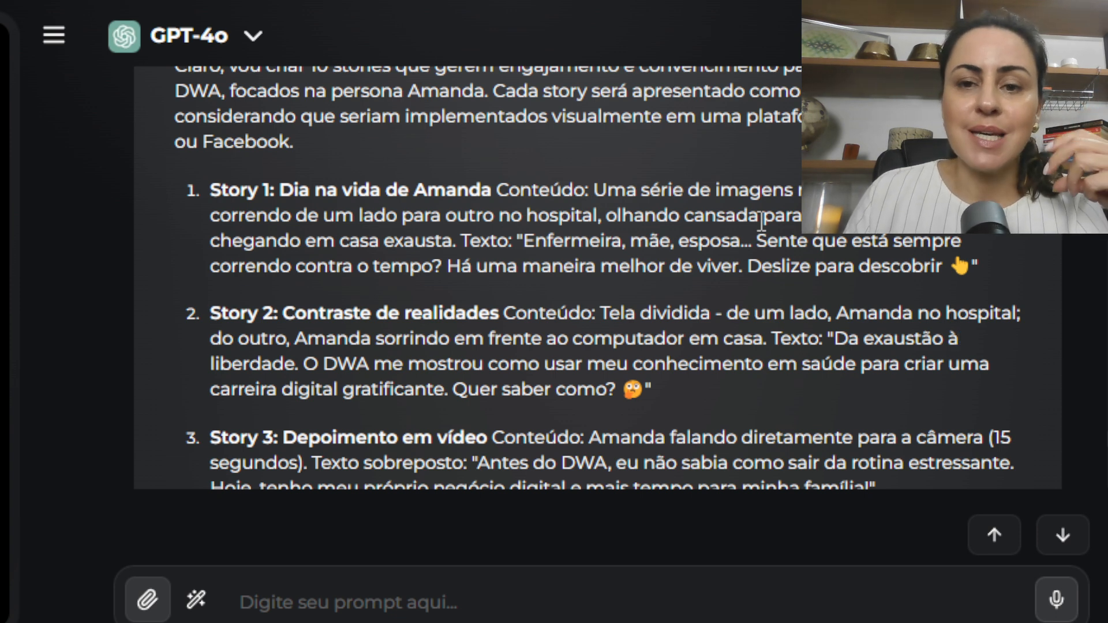
scroll(439, 280, down, 3)
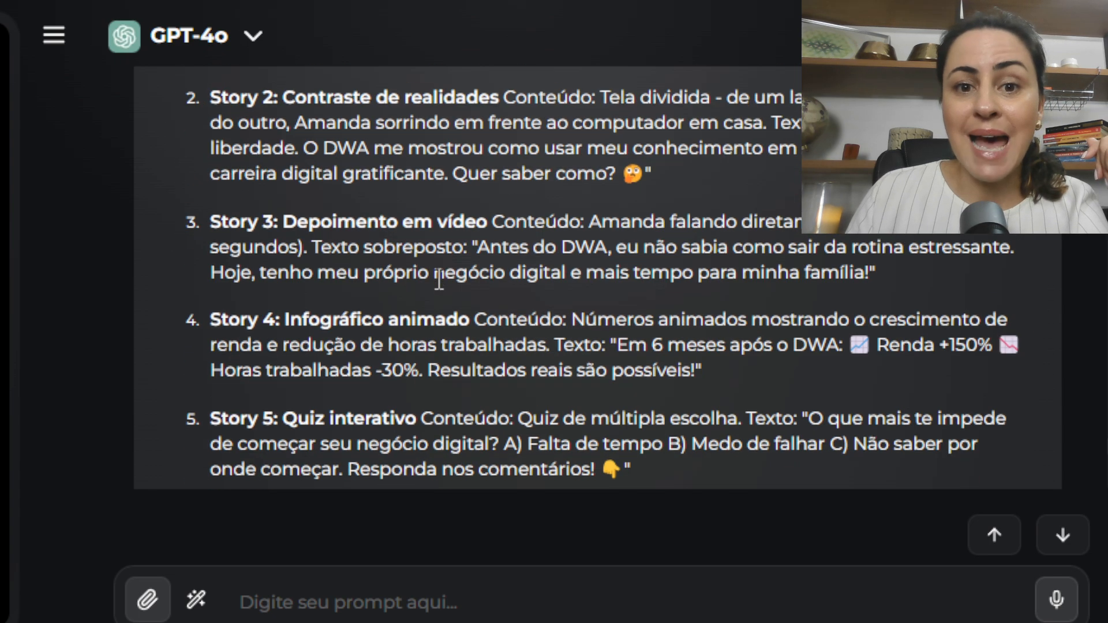
scroll(439, 281, down, 12)
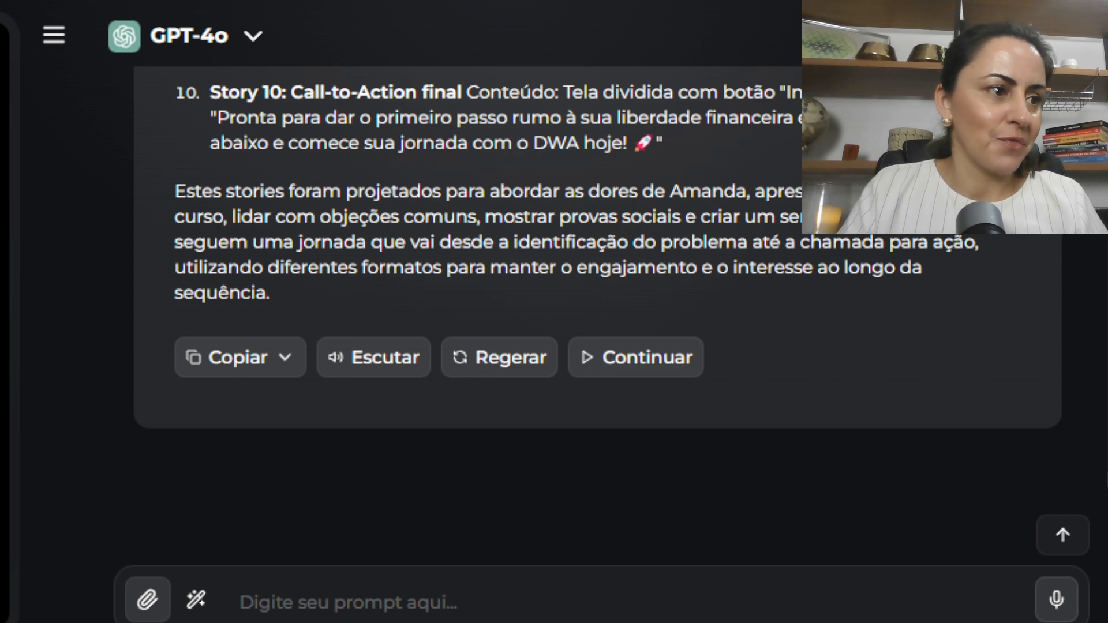
Enter a prompt requesting a 15-day Instagram editorial table: column A post title (maximum 20 words), column B explanation with hashtags, column C caption description
click(455, 609)
key(ctrl+v)
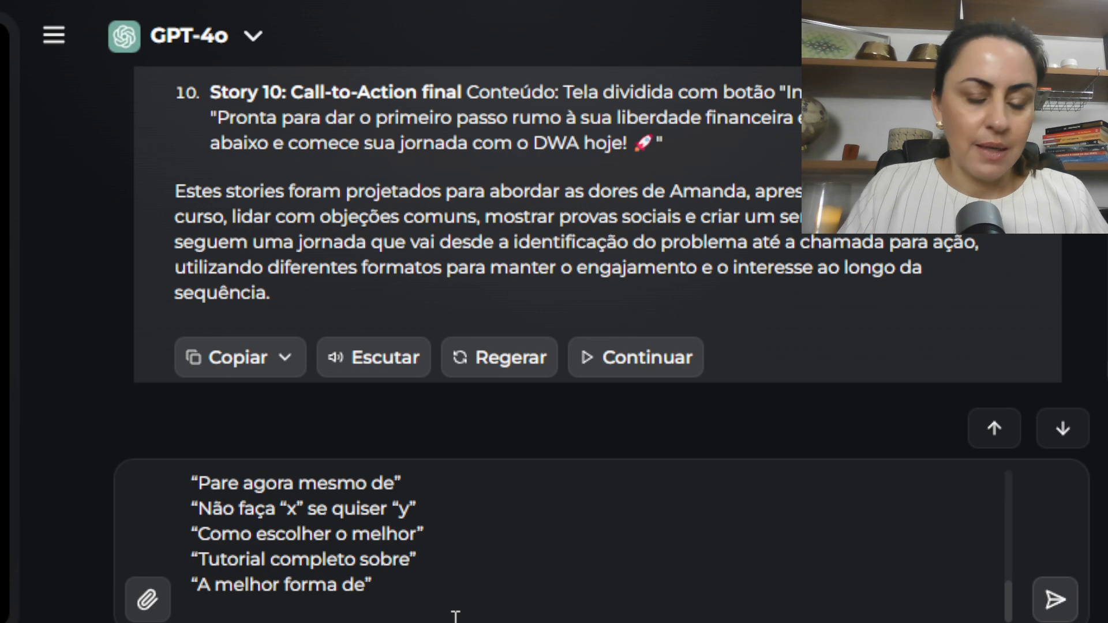
scroll(454, 577, up, 10)
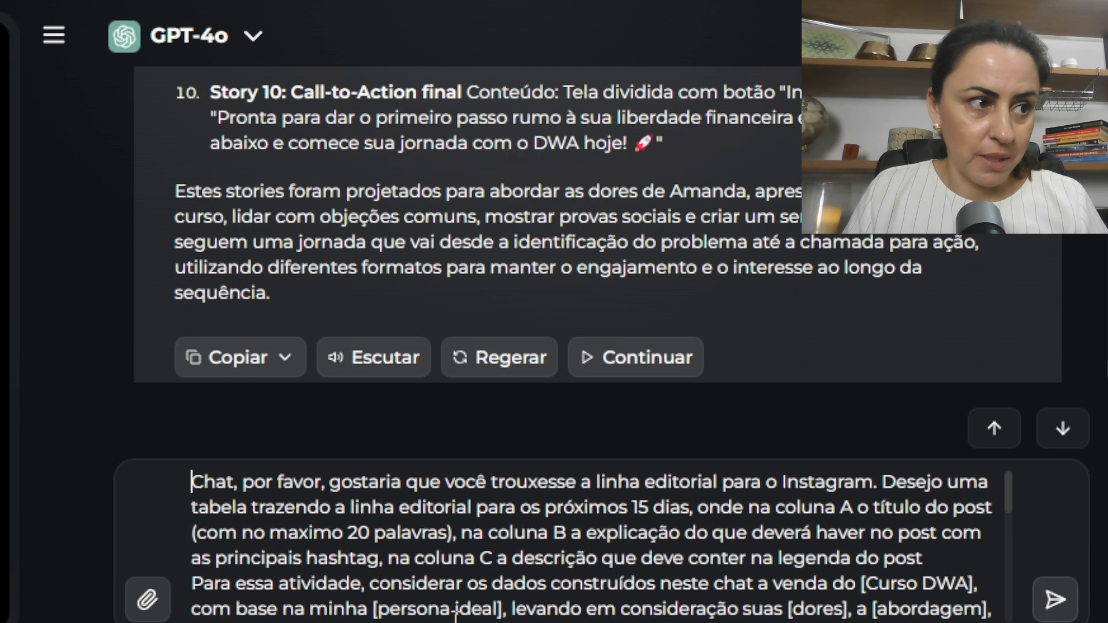
Read the editorial-table prompt from its opening Instagram request through the 15-day period and column A title limit to the column B instructions
key(Right)
key(Right)
key(Right)
key(Right)
key(Right)
key(Right)
key(Right)
key(Right)
key(Right)
key(Right)
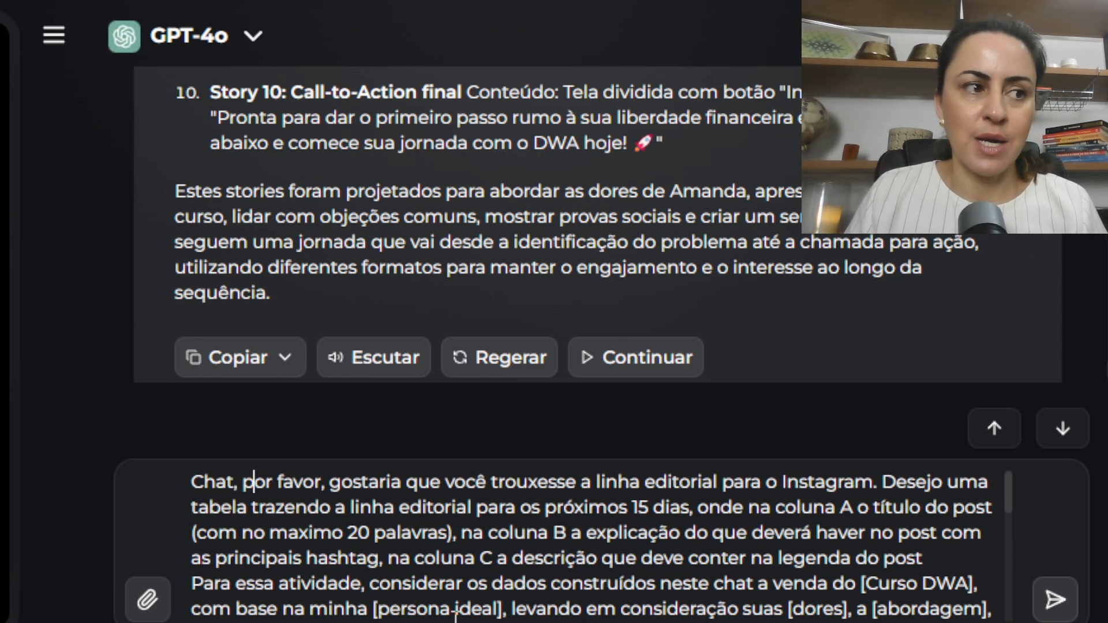
key(Right)
key(Right)
key(Right)
key(Right)
key(Right)
key(Right)
key(Right)
key(Right)
key(Right)
key(Right)
key(Right)
key(Right)
key(Right)
key(Right)
key(Right)
key(Right)
key(Right)
key(Right)
key(Right)
key(Right)
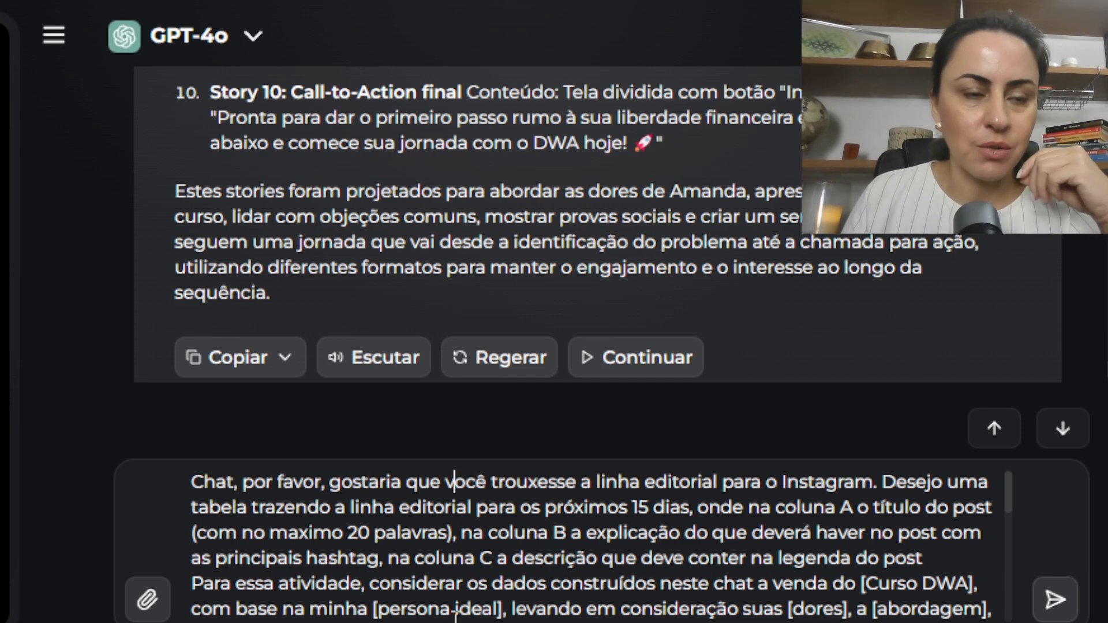
key(Right)
key(Right)
key(Right)
key(Right)
key(Right)
key(Right)
key(Right)
key(Right)
key(Right)
key(Right)
key(Right)
key(Right)
key(Right)
key(Right)
key(Right)
key(Right)
key(Right)
key(Right)
key(Right)
key(Right)
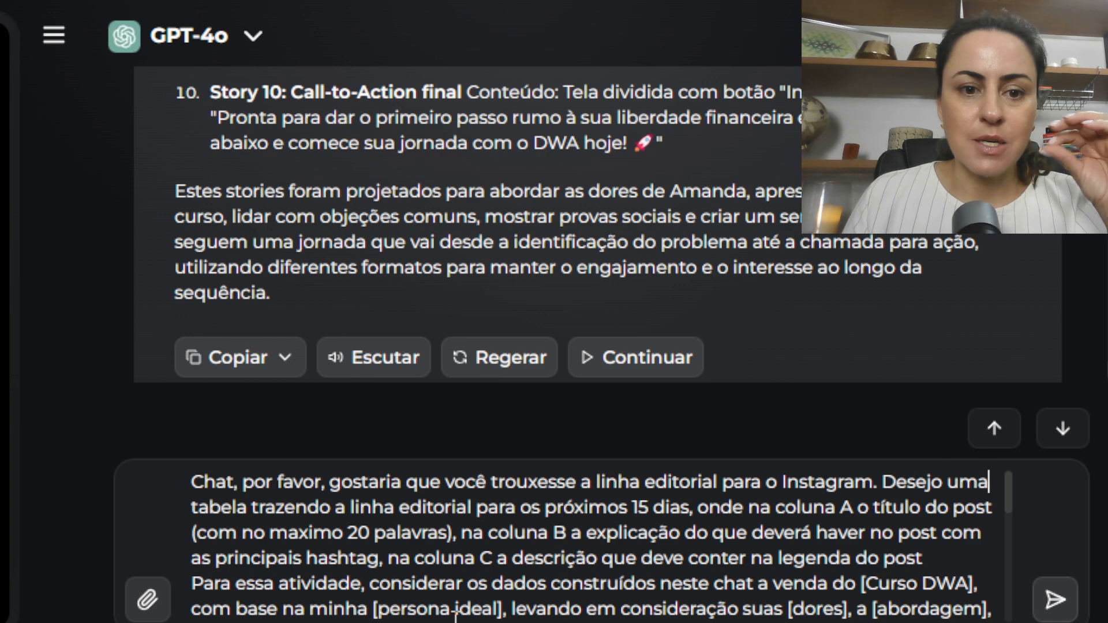
key(Right)
key(Right)
key(Right)
key(Right)
key(Right)
key(Right)
key(Right)
key(Right)
key(Right)
key(Right)
key(Right)
key(Right)
key(Right)
key(Right)
key(Right)
key(Right)
key(Right)
key(Right)
key(Right)
key(Right)
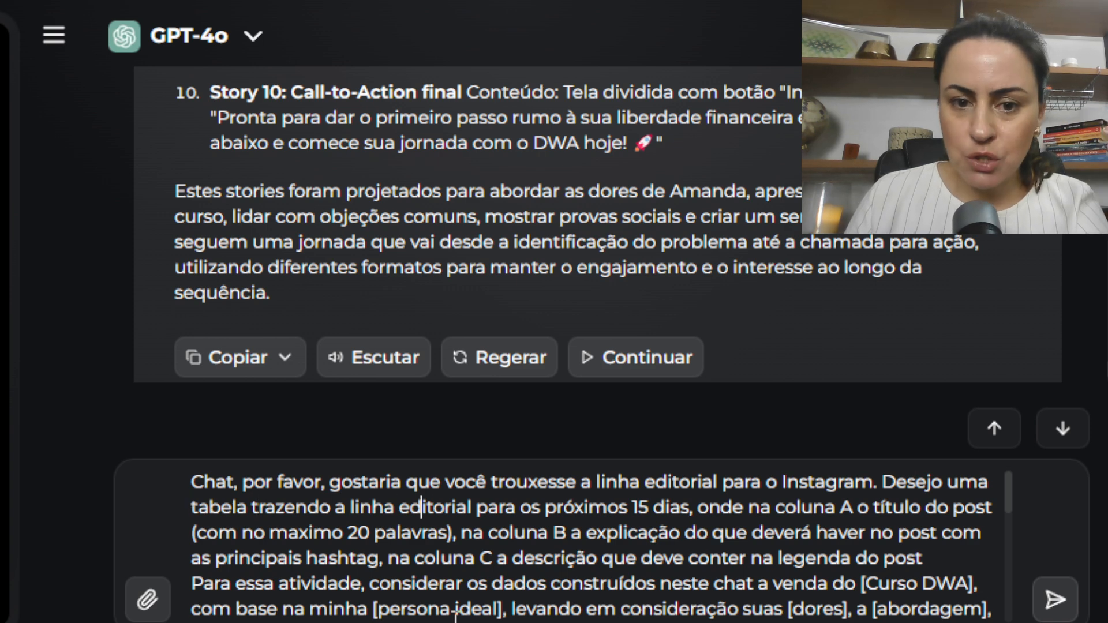
key(Right)
key(Right)
key(Right)
key(Right)
key(Right)
key(Right)
key(Right)
key(Right)
key(Right)
key(Right)
key(Right)
key(Right)
key(Right)
key(Right)
key(Right)
key(Right)
key(Right)
key(Right)
key(Right)
key(Right)
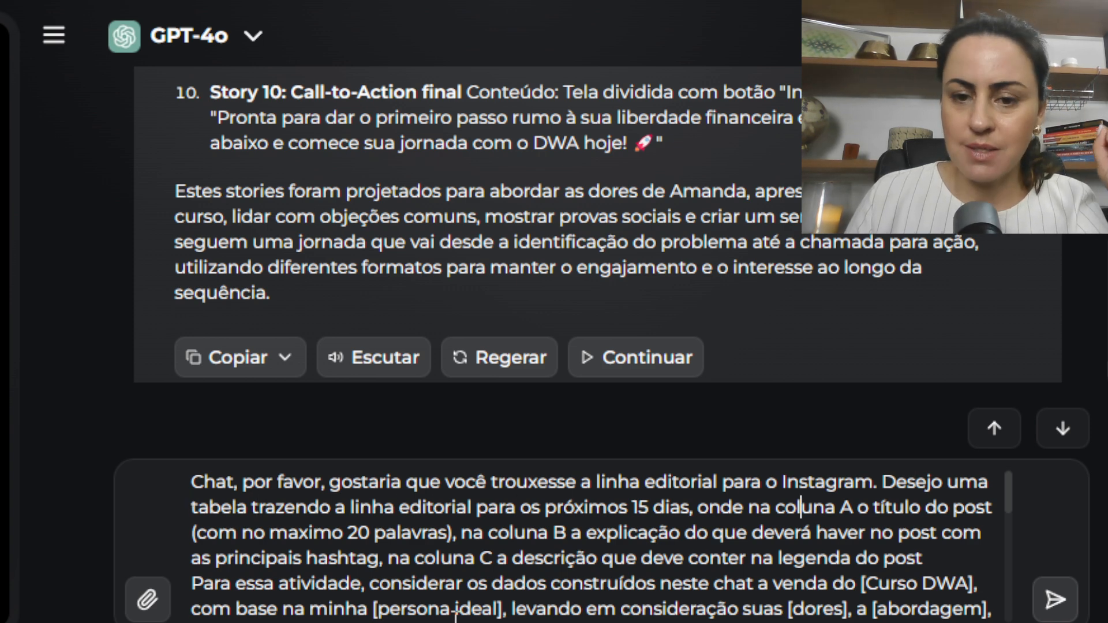
key(Right)
key(Right)
key(Right)
key(Right)
key(Right)
key(Right)
key(Right)
key(Right)
key(Right)
key(Right)
key(Right)
key(Right)
key(Right)
key(Right)
key(Right)
key(Right)
key(Right)
key(Right)
key(Right)
key(Right)
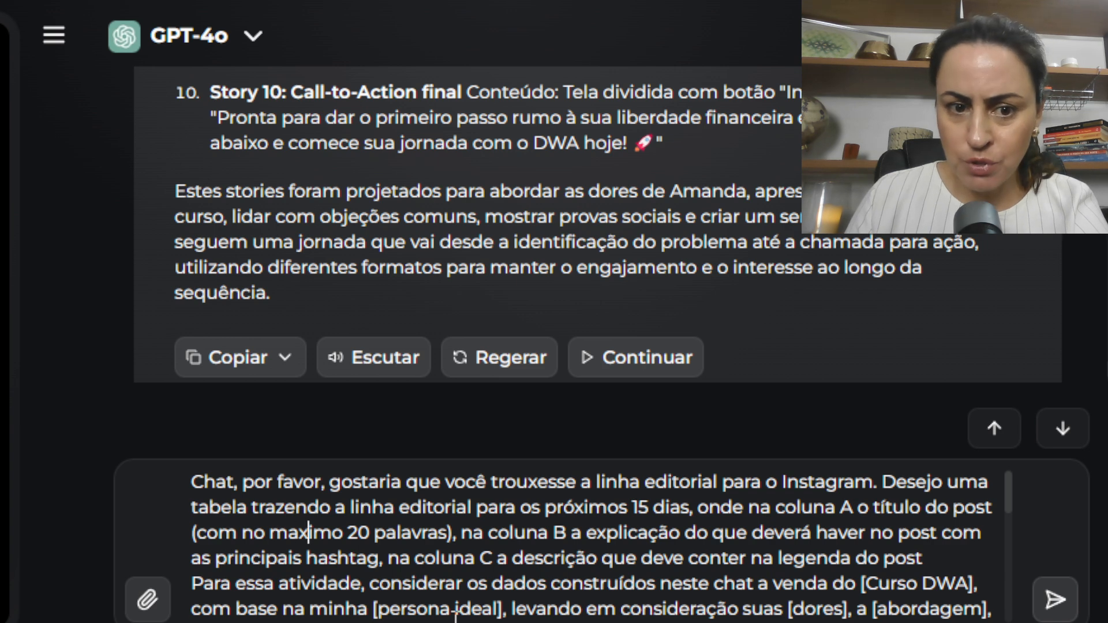
key(Right)
key(Right)
key(Right)
key(Right)
key(Right)
key(Right)
key(Right)
key(Right)
key(Right)
key(Right)
key(Right)
key(Right)
key(Right)
key(Right)
key(Right)
key(Right)
key(Right)
key(Right)
key(Right)
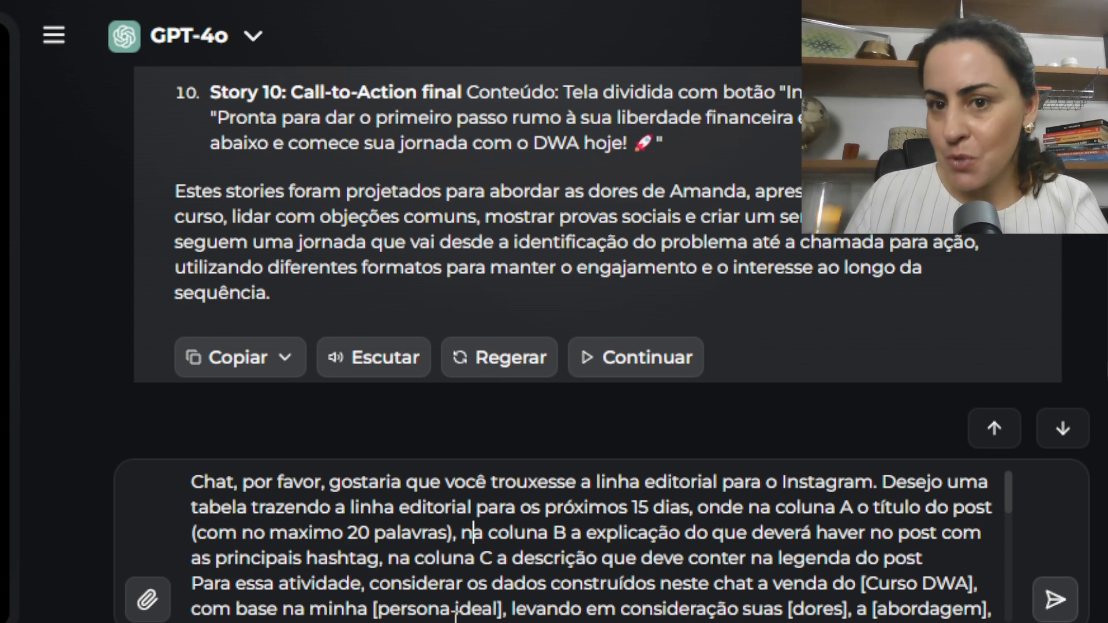
key(Right)
key(Right)
key(Right)
key(Right)
key(Right)
key(Right)
key(Right)
key(Right)
key(Right)
key(Right)
key(Right)
key(Right)
key(Right)
key(Right)
key(Right)
key(Right)
key(Right)
key(Right)
key(Right)
key(Right)
key(Right)
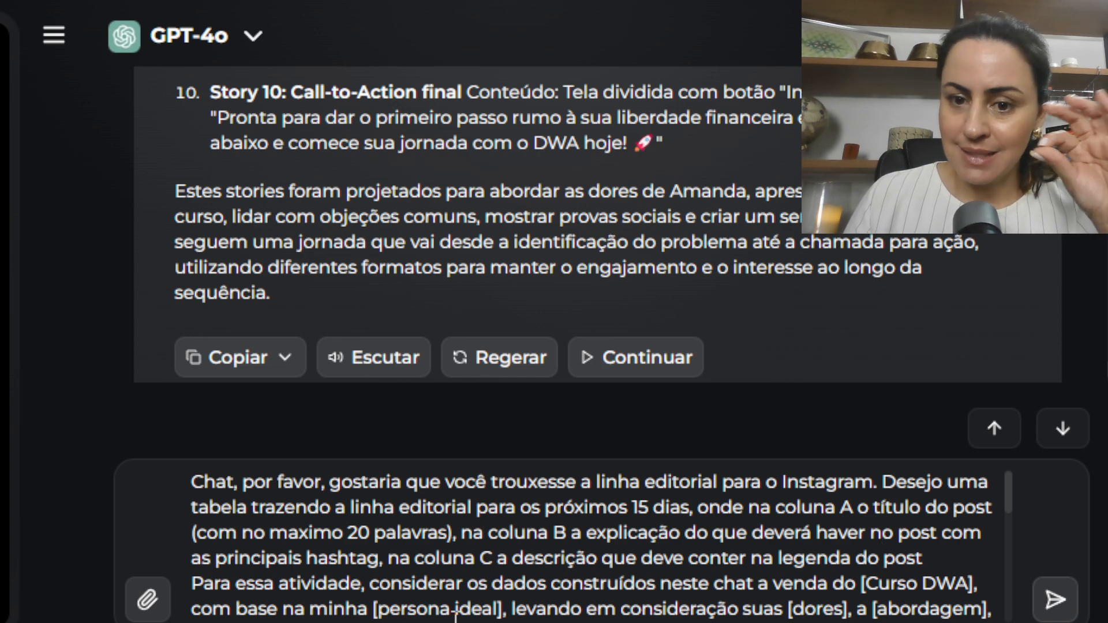
Append "incluindo ícones especiais" to the end of the column C caption instruction in the editorial-table prompt
key(Right)
key(Right)
key(Right)
key(Right)
key(Right)
key(Right)
key(Right)
key(Right)
key(Right)
key(Right)
key(Right)
key(Right)
key(Right)
key(Right)
key(Right)
key(Right)
key(Right)
key(Right)
key(Right)
key(Right)
key(Right)
key(Right)
key(Right)
key(Right)
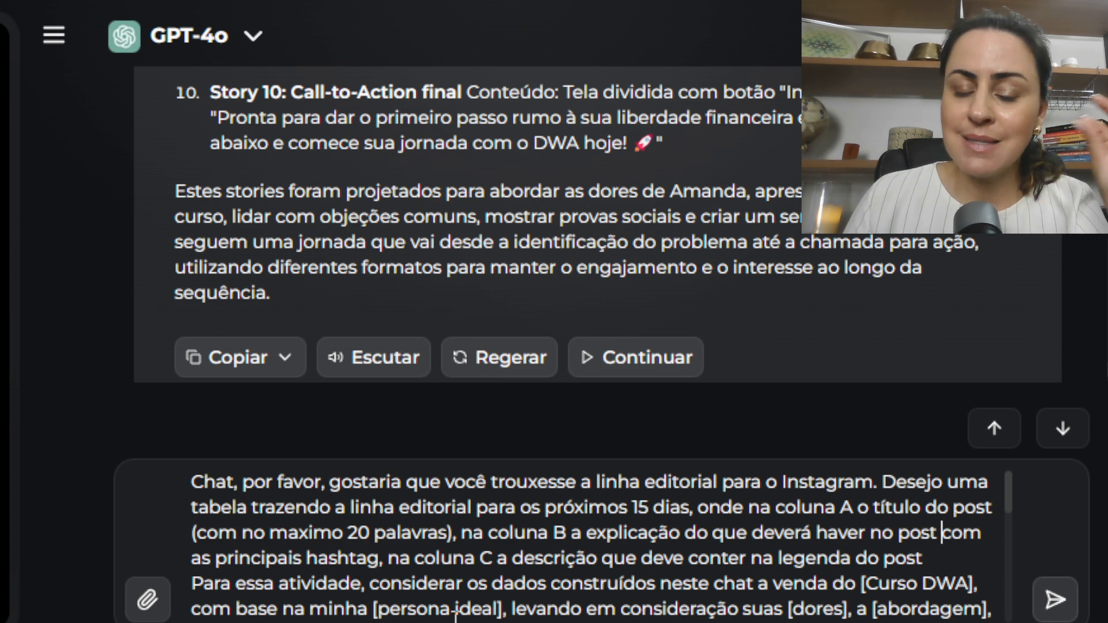
key(Right)
key(Right)
key(Right)
key(Right)
key(Right)
key(Right)
key(Right)
key(Right)
key(Right)
key(Right)
key(Right)
key(Right)
key(Right)
key(Right)
key(Right)
key(Right)
key(Right)
key(Right)
key(Right)
key(Right)
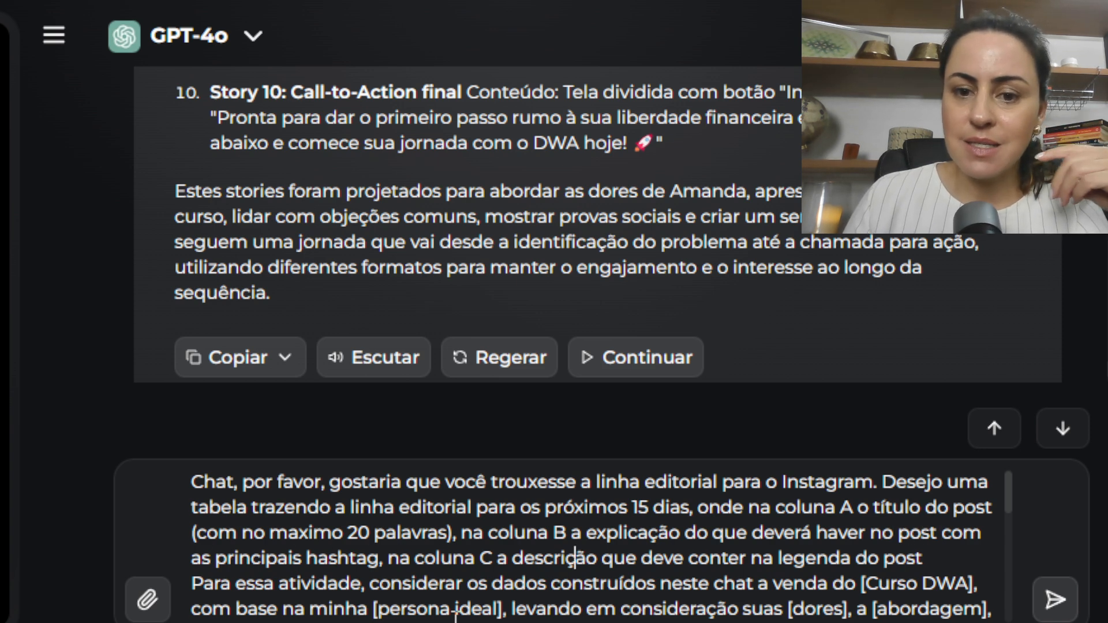
key(Right)
key(Right)
key(Right)
key(Right)
key(Right)
key(Right)
key(Right)
key(Right)
key(Right)
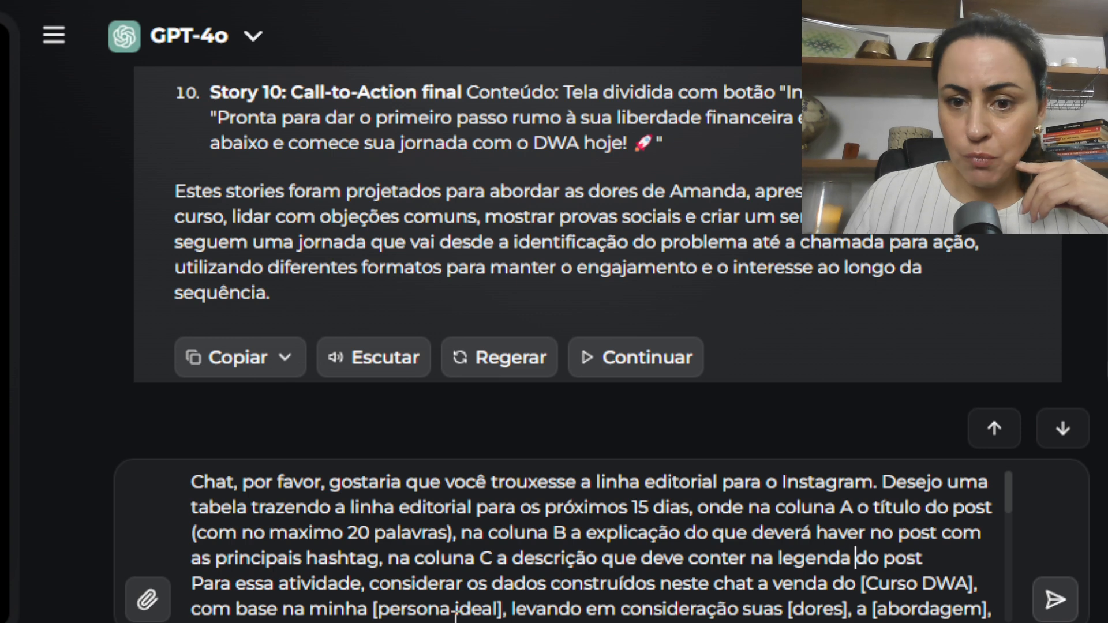
text(incluindo )
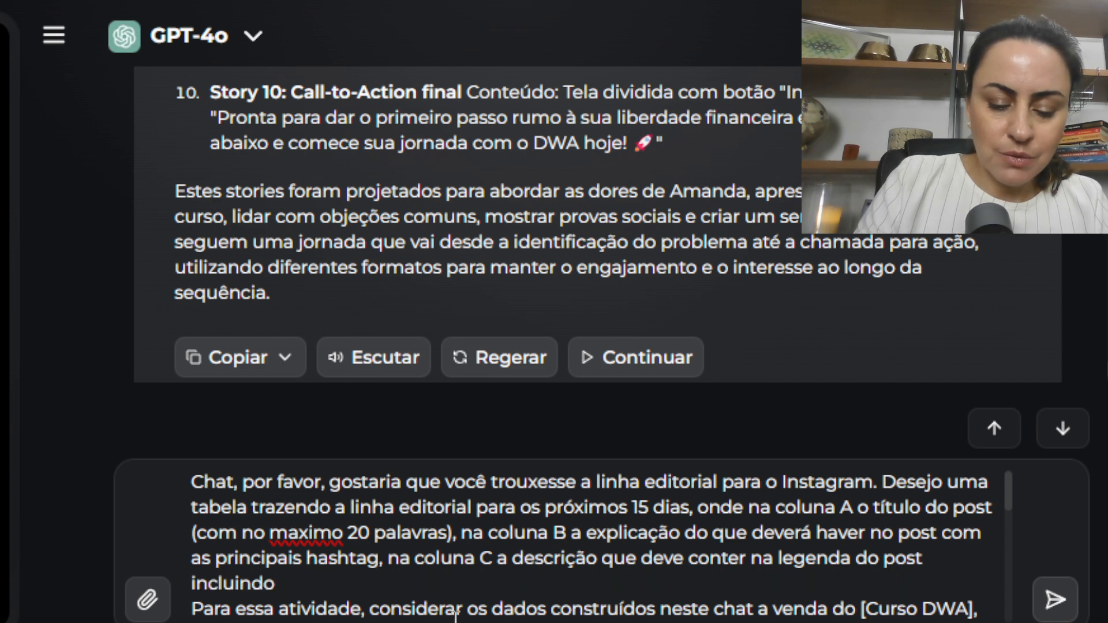
text(íco)
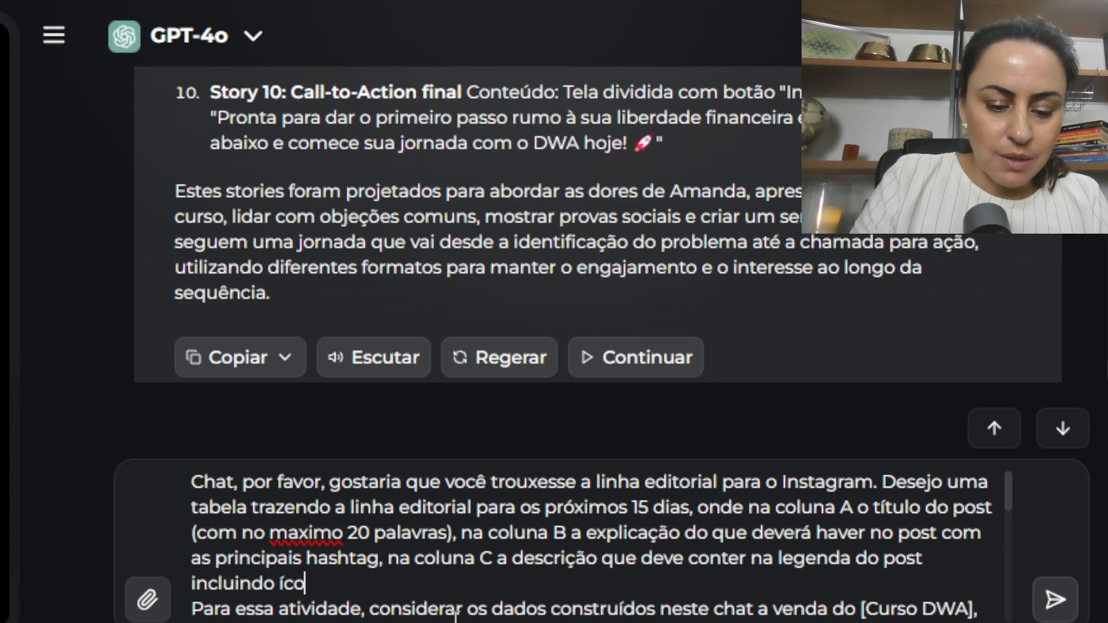
text(nes especiaisd)
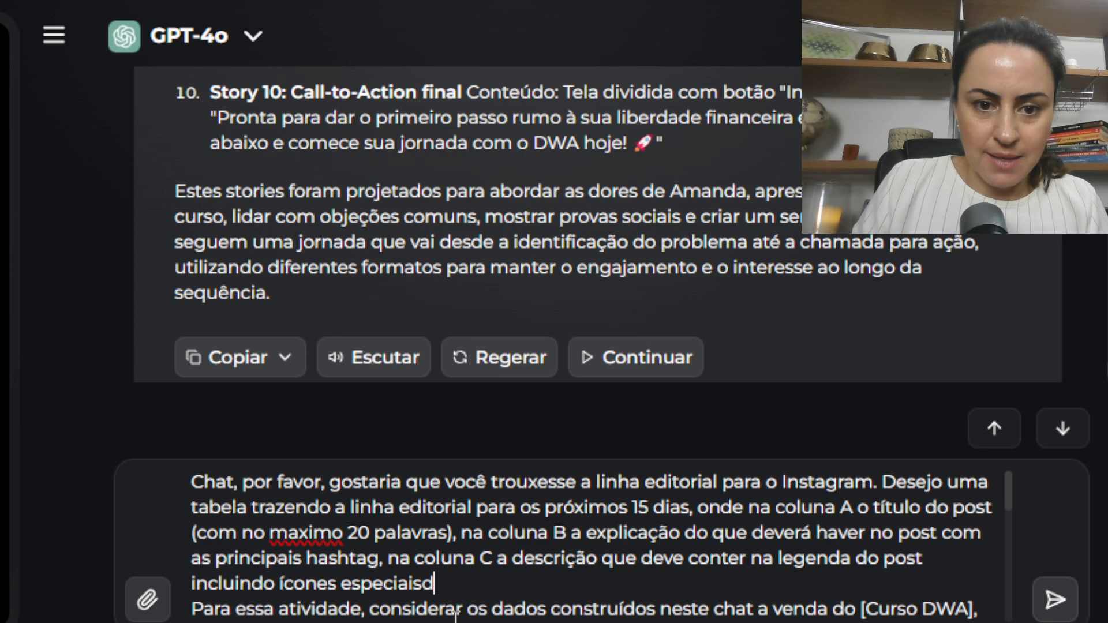
key(BackSpace)
Add the manager persona's first name inside the [persona ideal] placeholder of the prompt
key(Right)
key(Down)
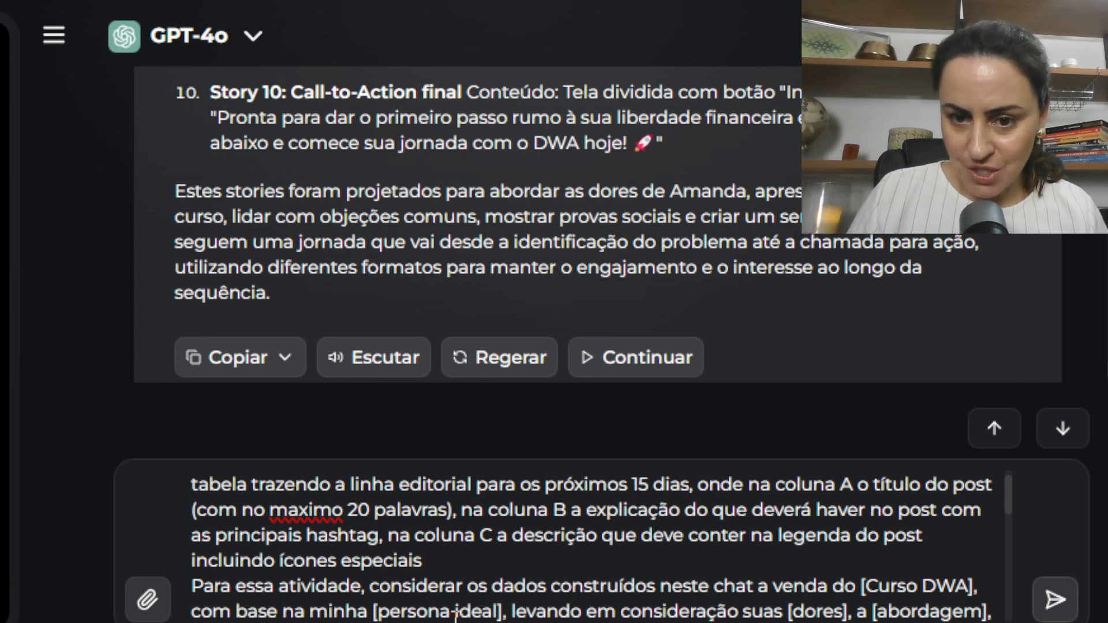
key(Down)
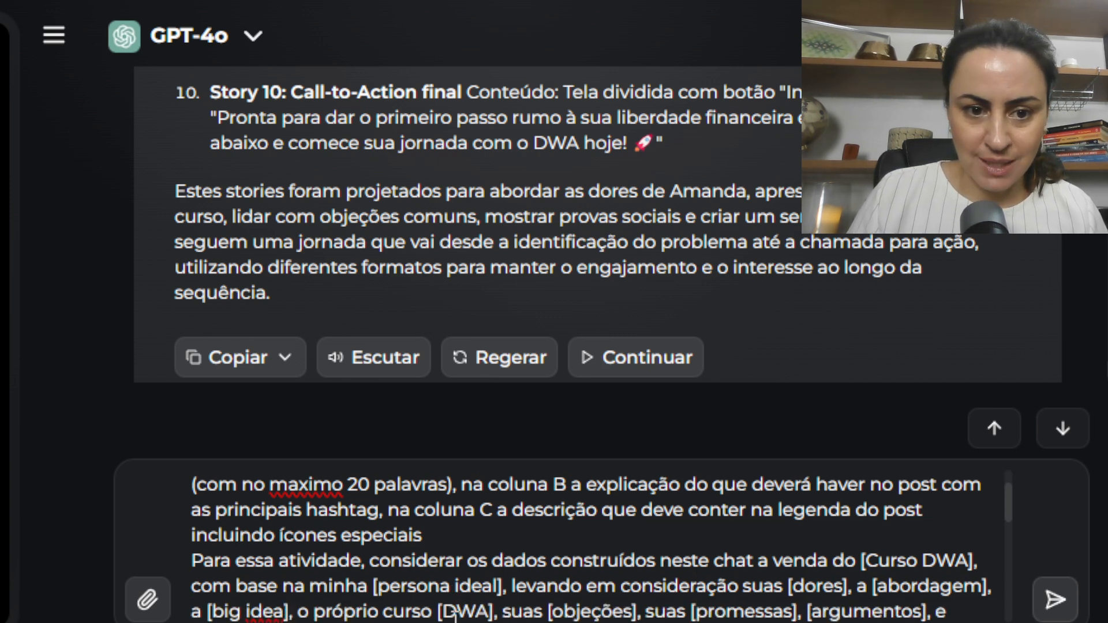
key(Right)
key(Right)
key(Right)
key(Right)
key(Right)
key(Right)
key(Right)
key(Right)
key(Right)
key(Right)
key(Right)
key(Right)
key(Right)
key(Right)
key(Right)
key(Right)
key(Right)
key(Right)
key(Right)
key(Right)
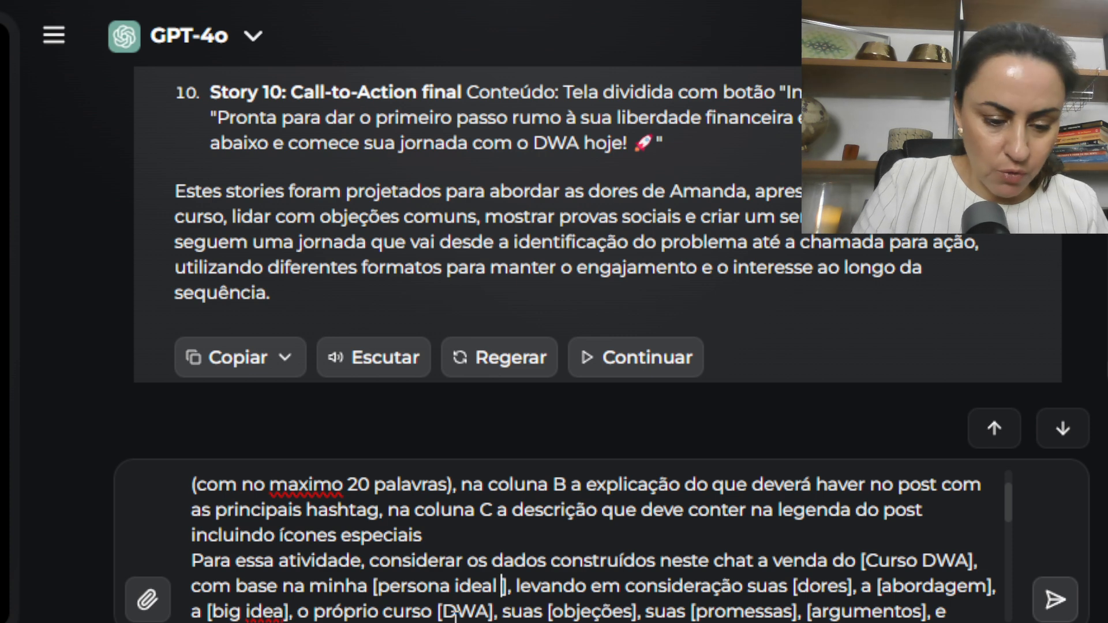
text(Carla)
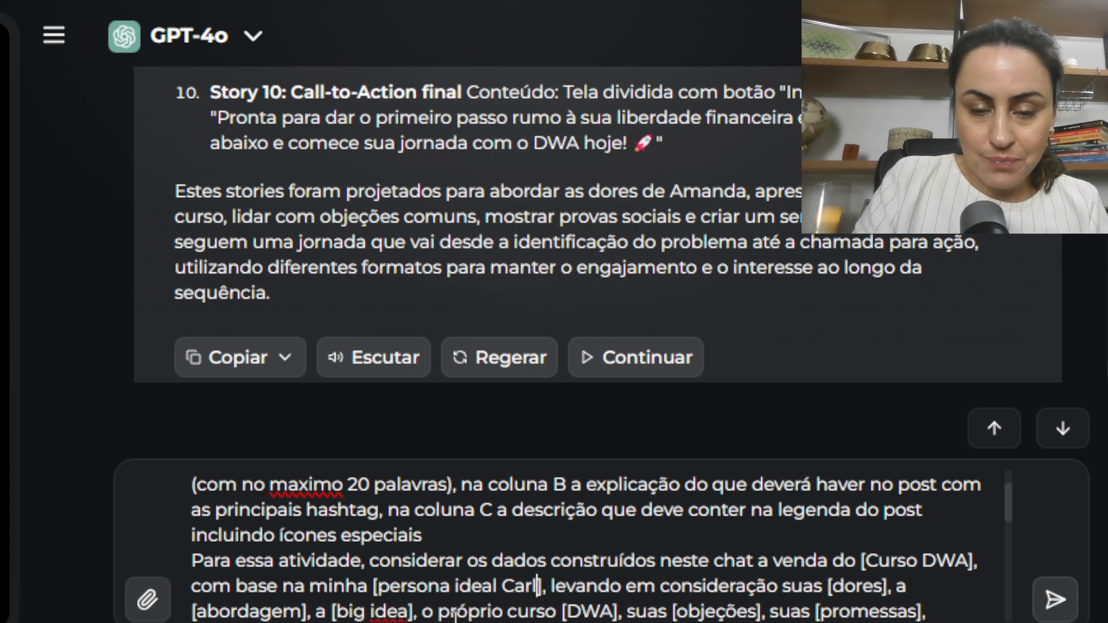
Go through the prompt's placeholders and its [Objetivos] list: "Criar conexão", "Gerar autoridade" and "Atrais novos leads"
scroll(455, 615, down, 3)
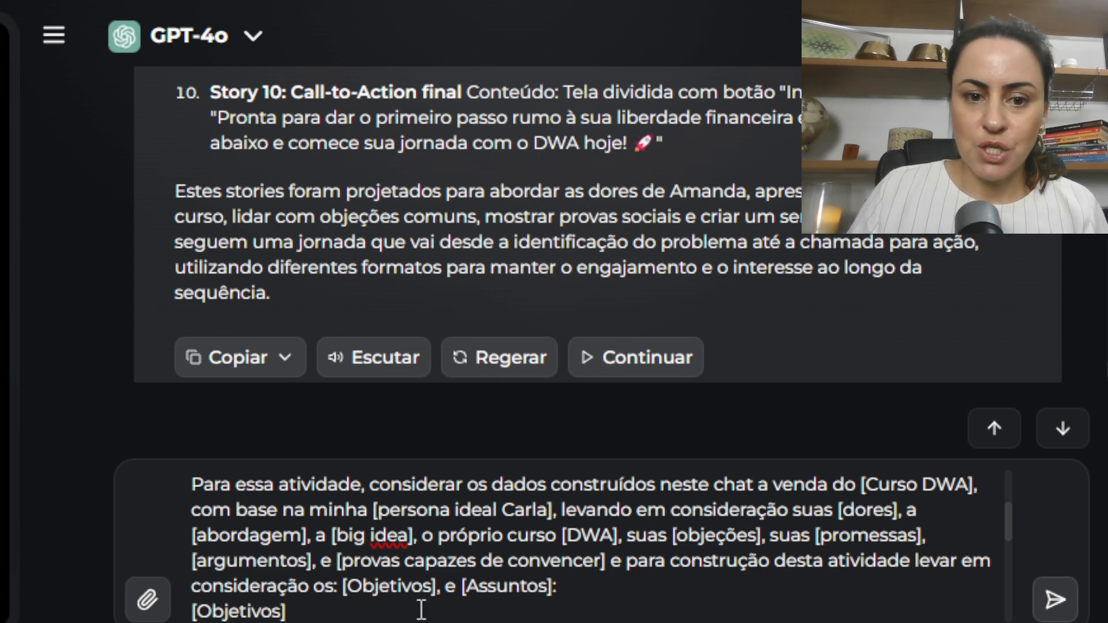
key(shift+Return)
text(Criar conexão)
key(shift+Return)
text(Gerar autoridade)
key(shift+Return)
text(Atrais novos leads)
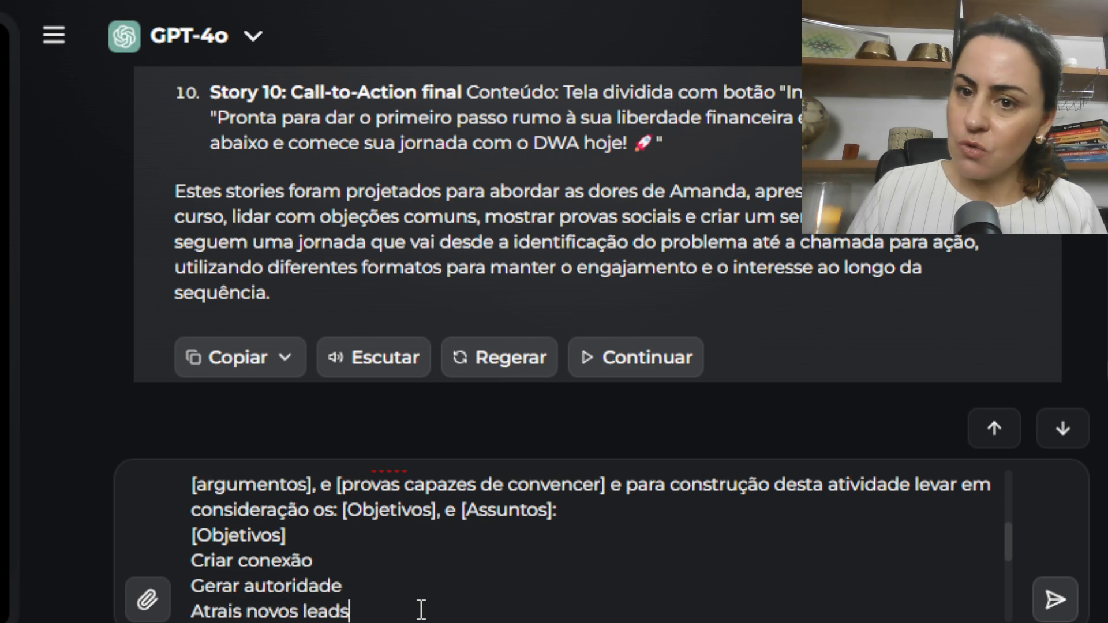
key(shift+Return)
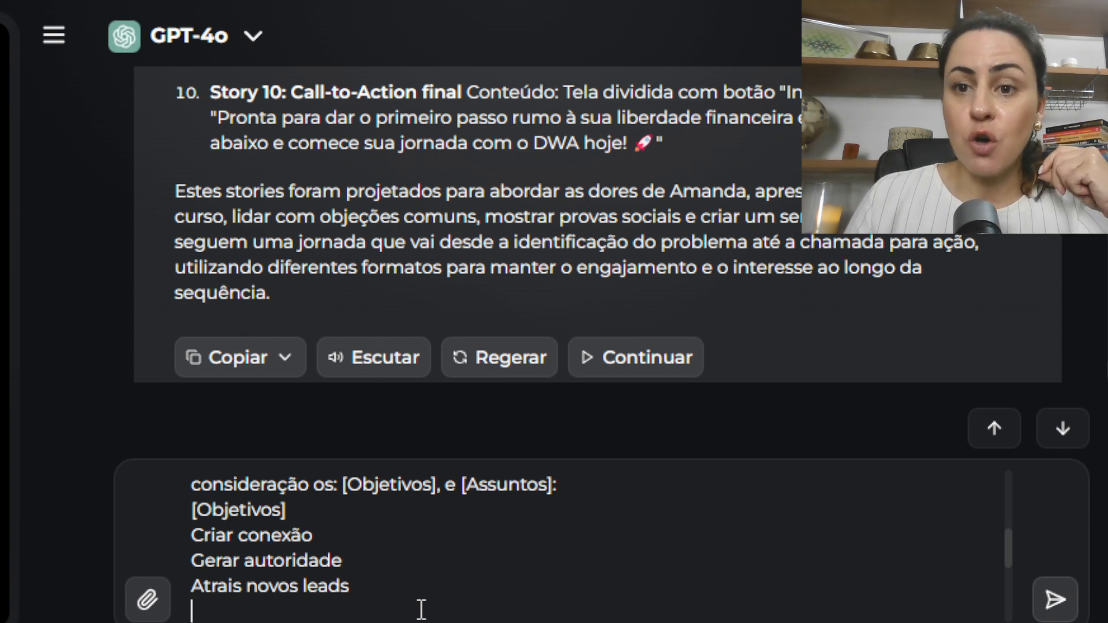
Go through the prompt's [Assuntos] list, from the beginner's three biggest marketing errors to the closing subject "A melhor forma de"
scroll(422, 610, down, 3)
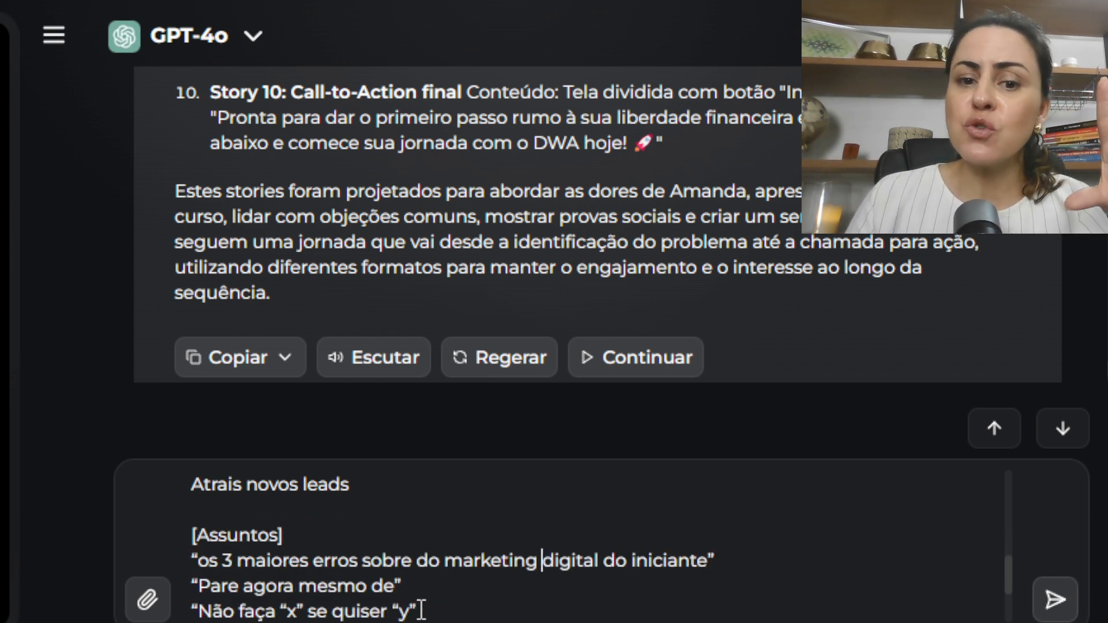
key(Up)
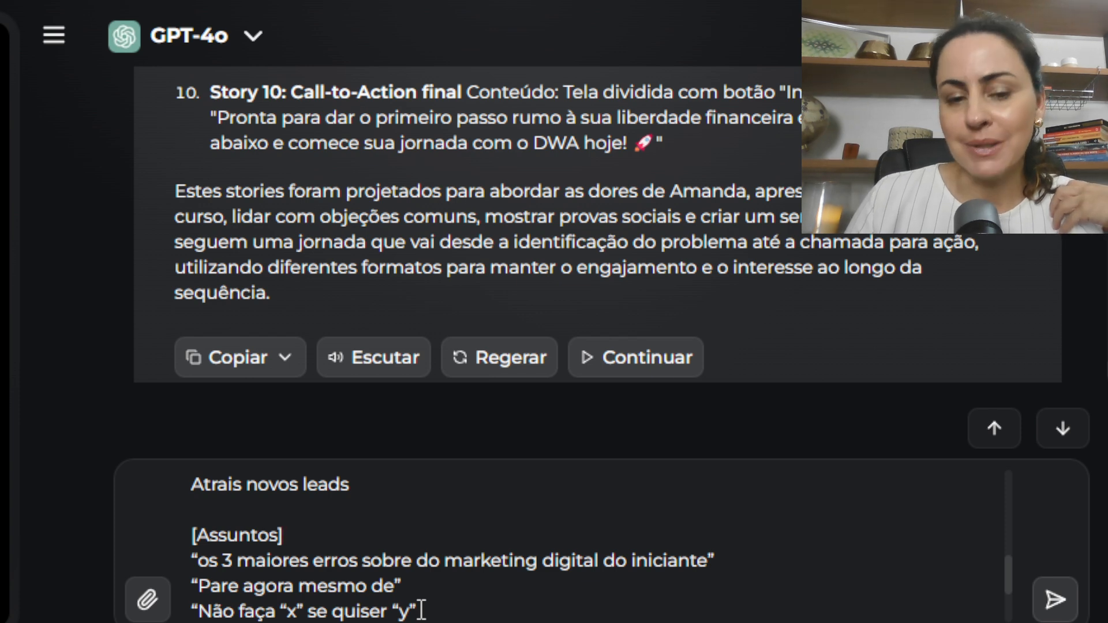
key(Down)
key(Down)
key(Down)
key(Down)
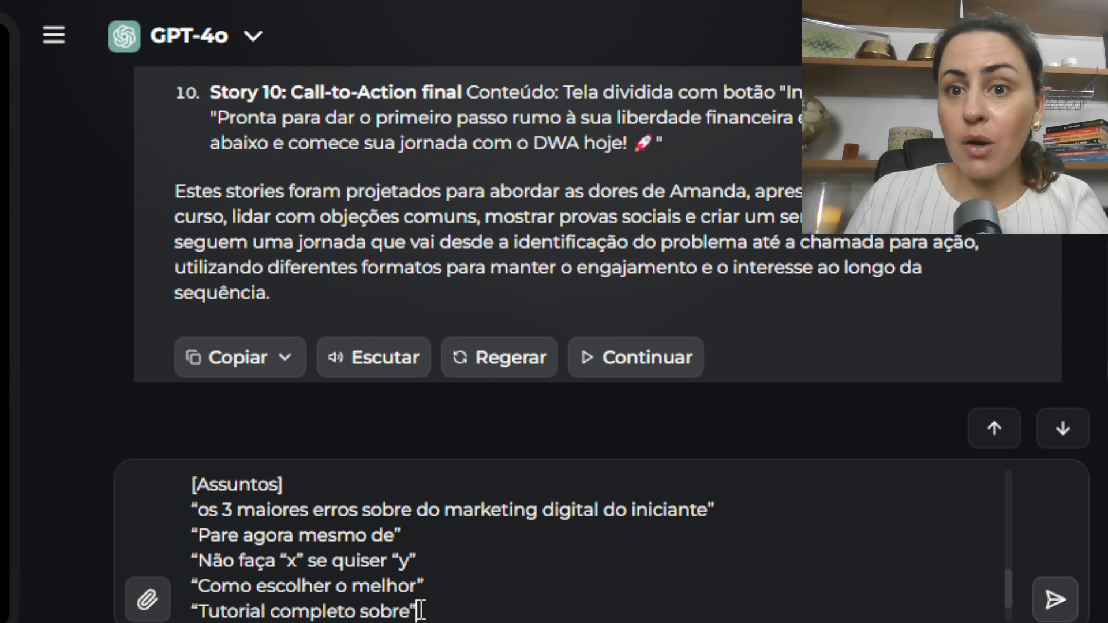
key(shift+Return)
text("A melhor forma de")
key(shift+Return)
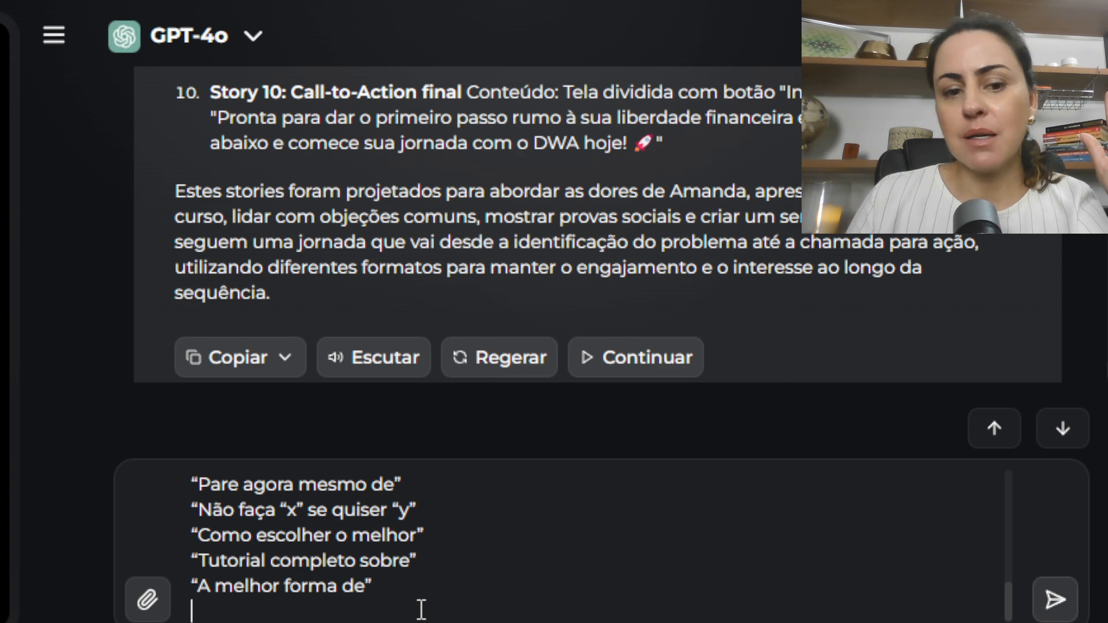
Submit the completed 15-day editorial-table prompt and follow the newest response while it is generated
click(1055, 601)
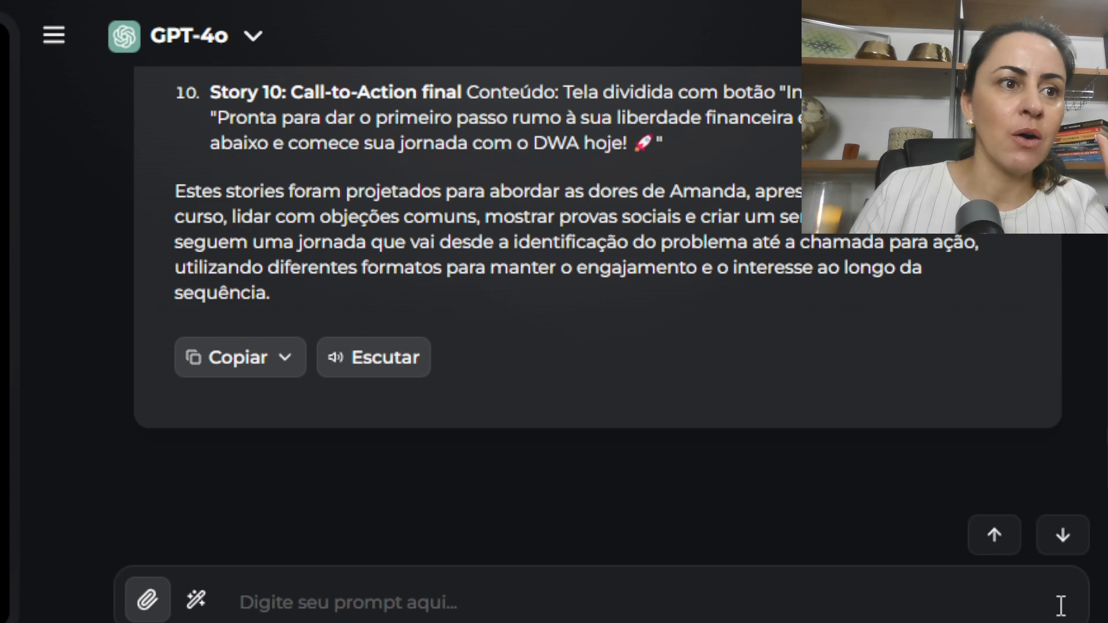
click(1081, 538)
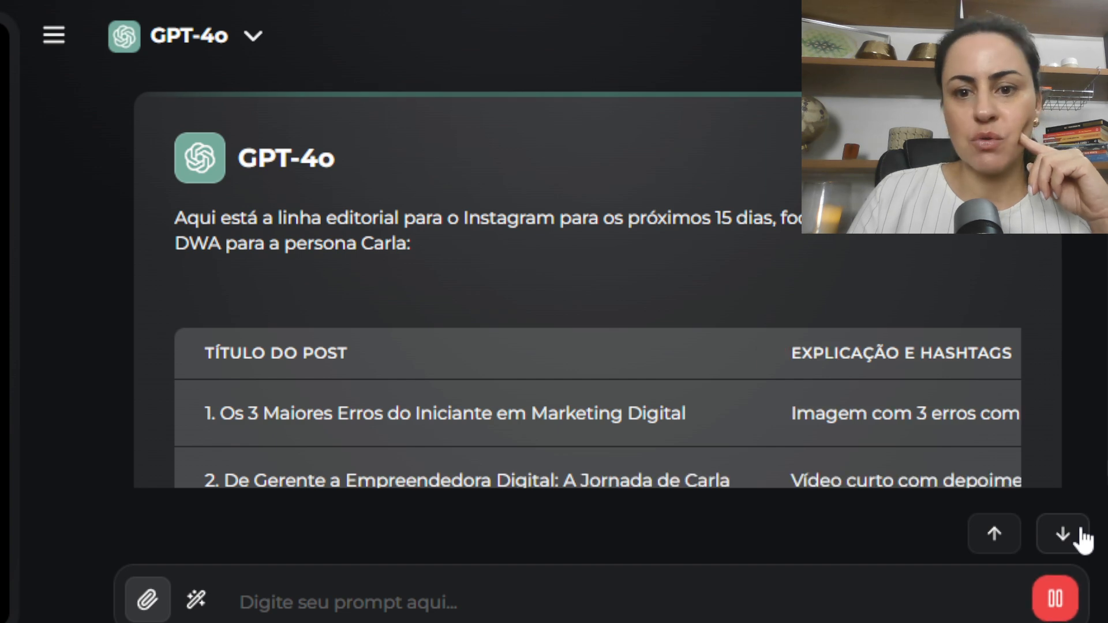
click(1072, 540)
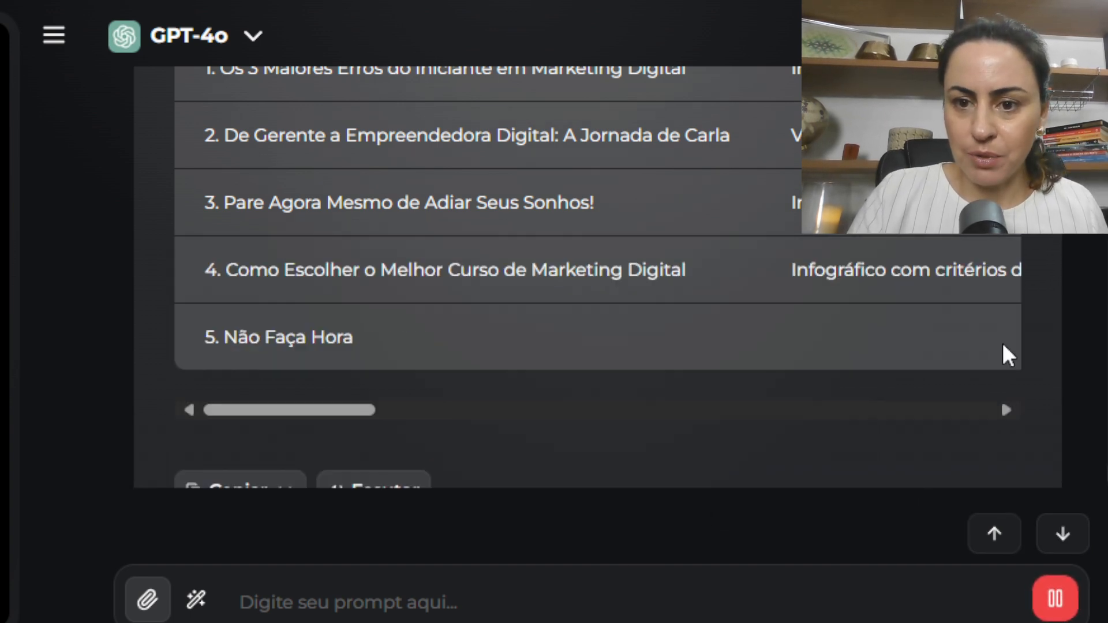
click(988, 547)
click(988, 548)
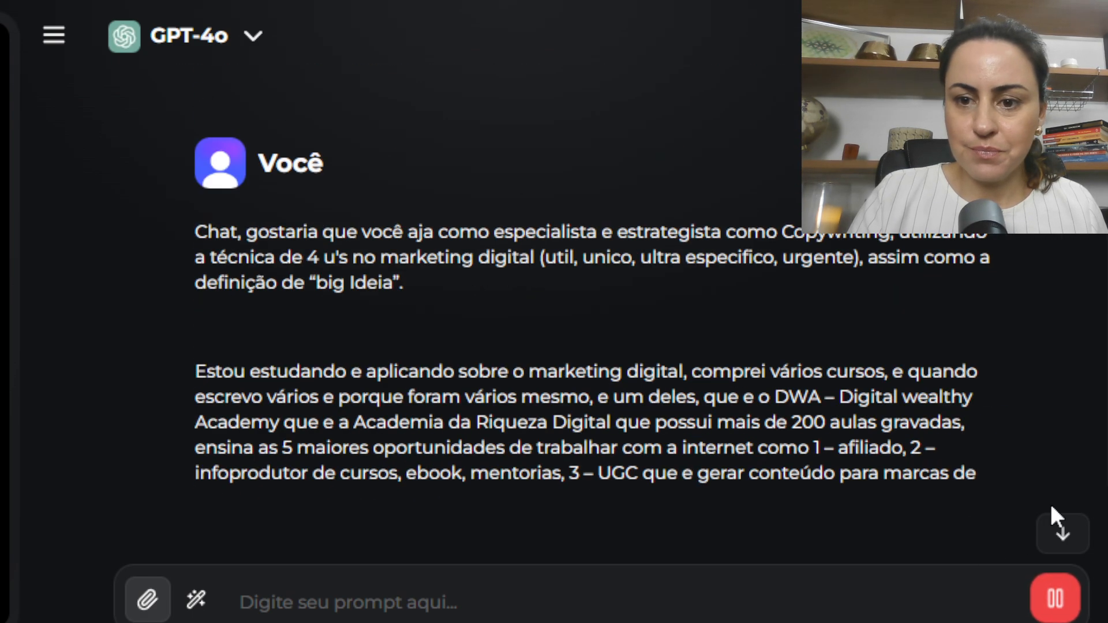
click(1058, 529)
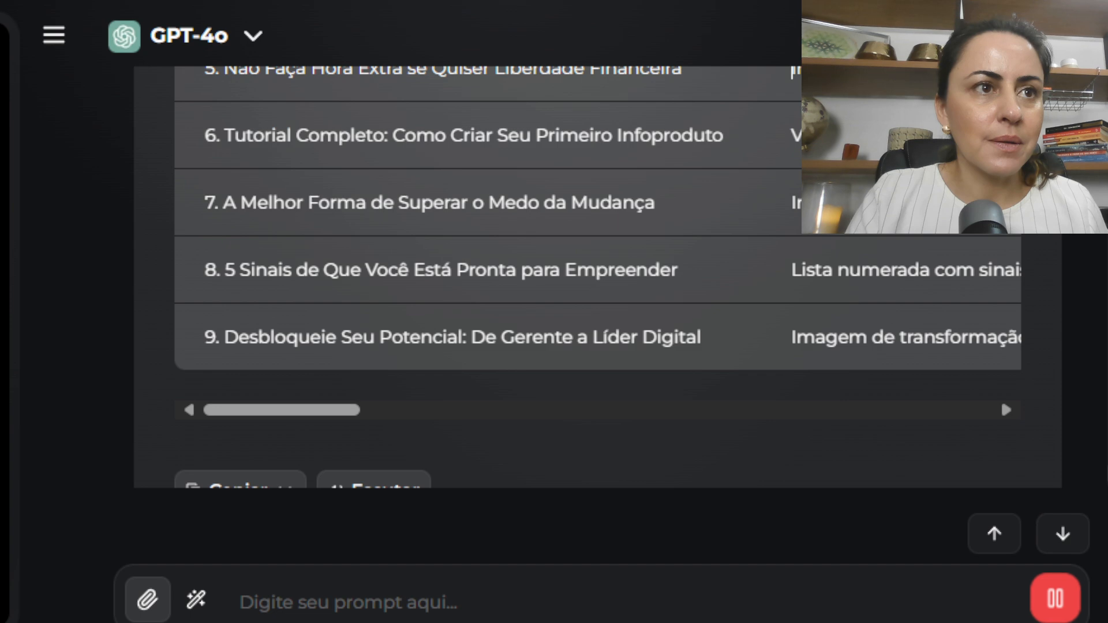
Look over the incoming editorial table, from its post titles across to the explanations and hashtags and back
drag(837, 135, 825, 72)
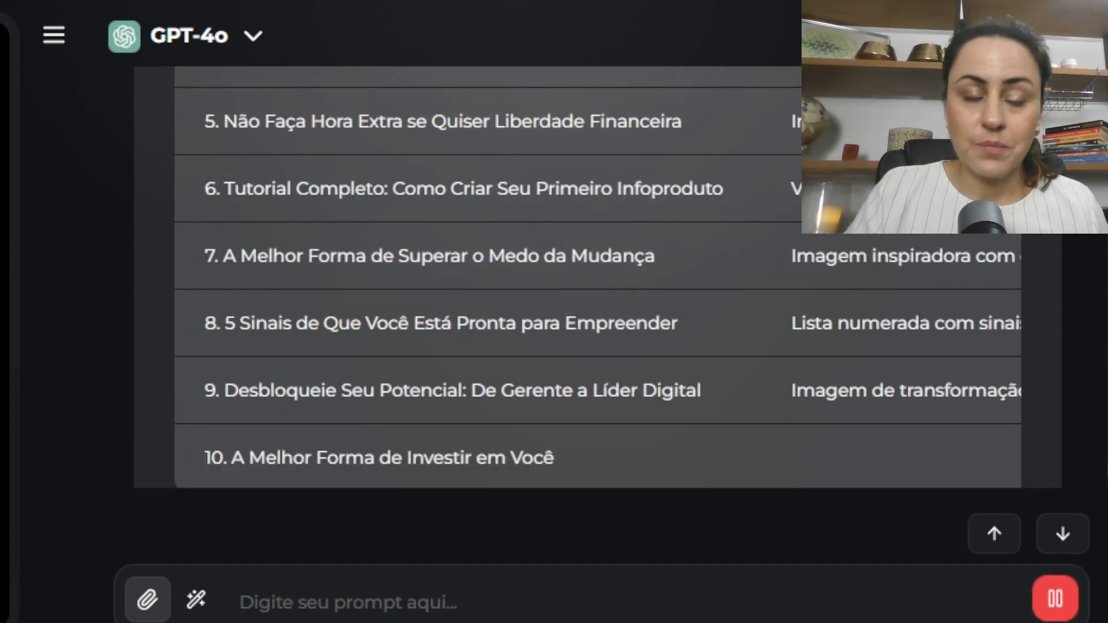
scroll(598, 277, up, 1)
scroll(598, 277, right, 10)
scroll(598, 278, left, 6)
scroll(213, 74, up, 5)
scroll(213, 74, right, 6)
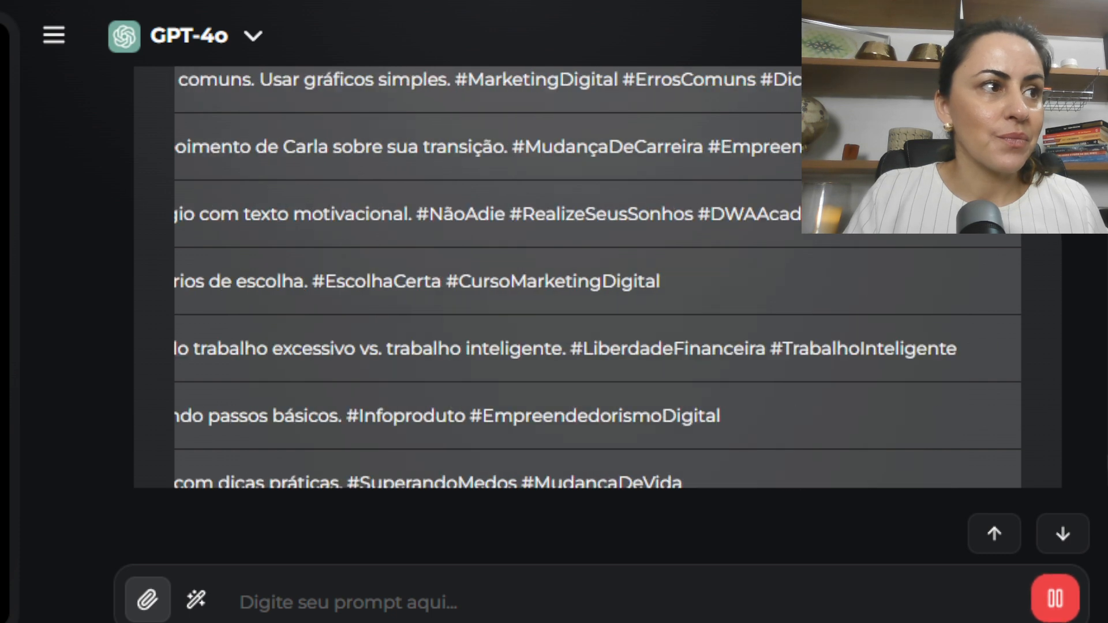
scroll(410, 78, left, 10)
scroll(410, 78, up, 1)
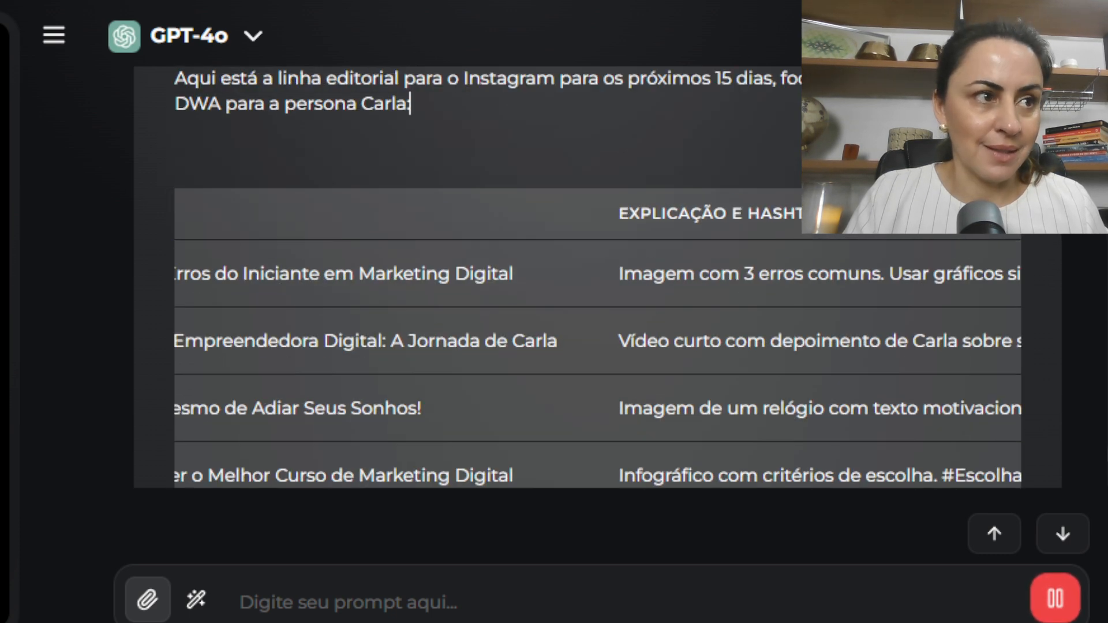
scroll(411, 104, left, 2)
scroll(410, 78, left, 6)
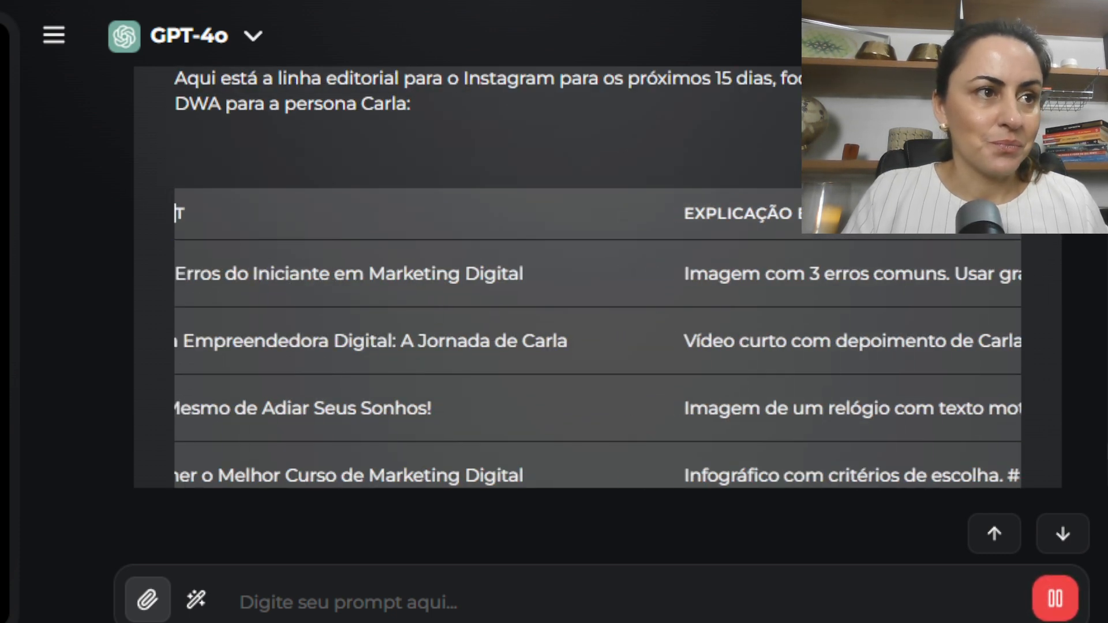
Compare the titles of the first six posts with their matching explanations and hashtags across the table
scroll(410, 78, down, 1)
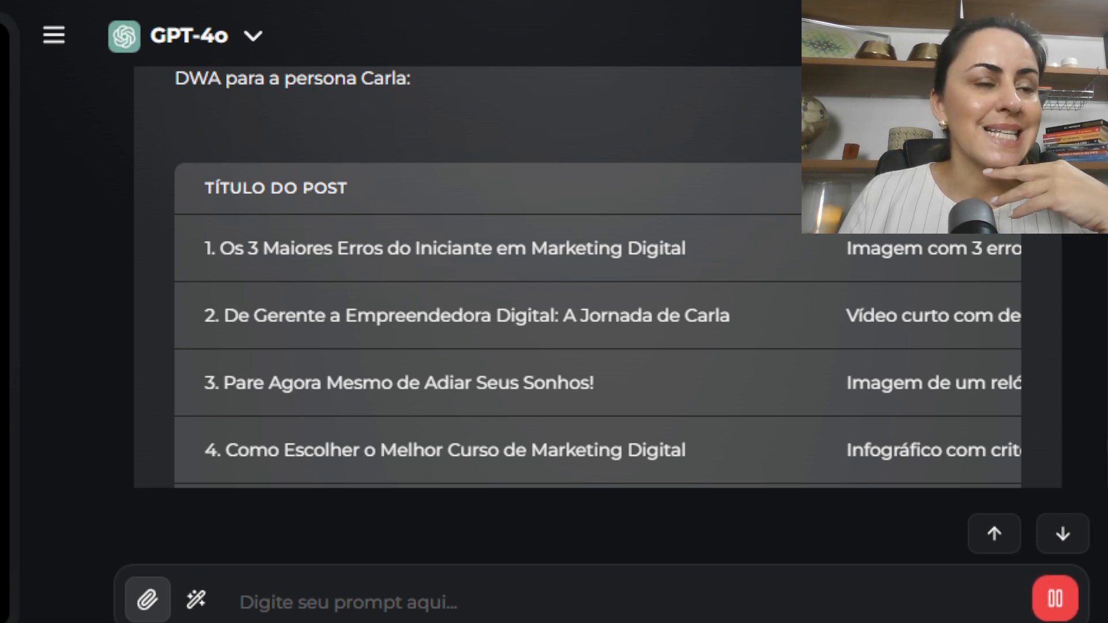
scroll(598, 323, right, 10)
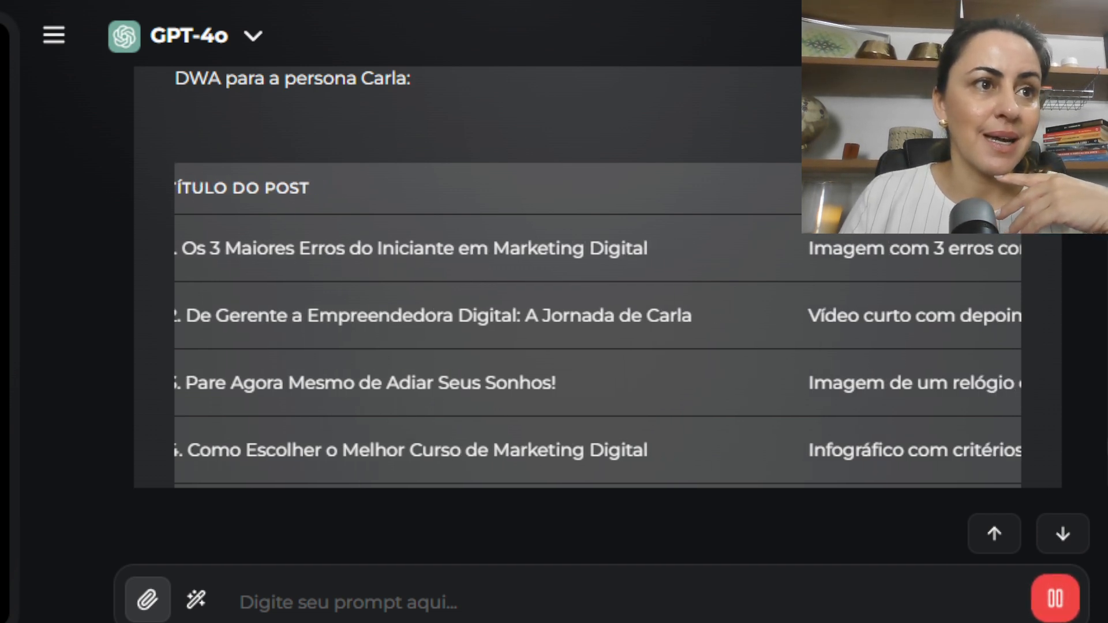
scroll(598, 277, down, 2)
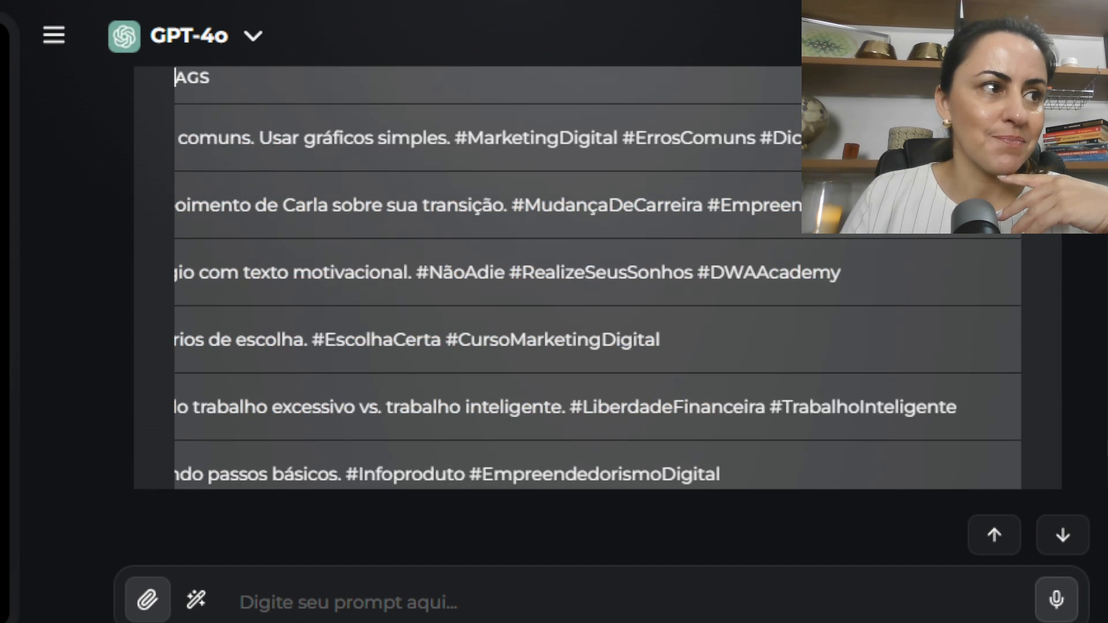
scroll(598, 277, left, 2)
scroll(598, 277, left, 2)
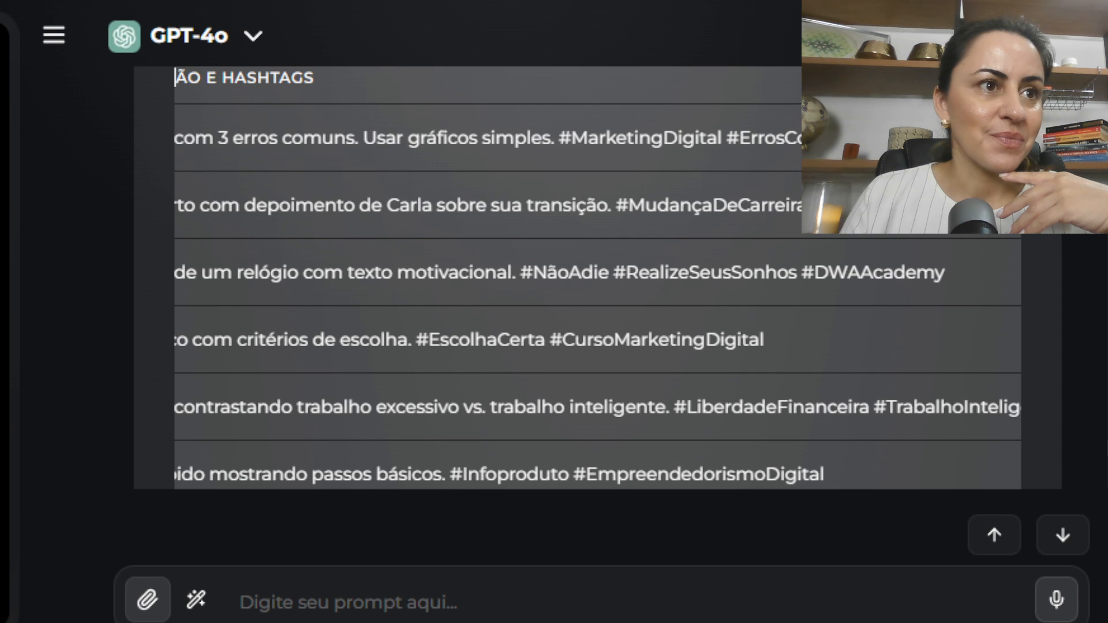
scroll(279, 77, left, 10)
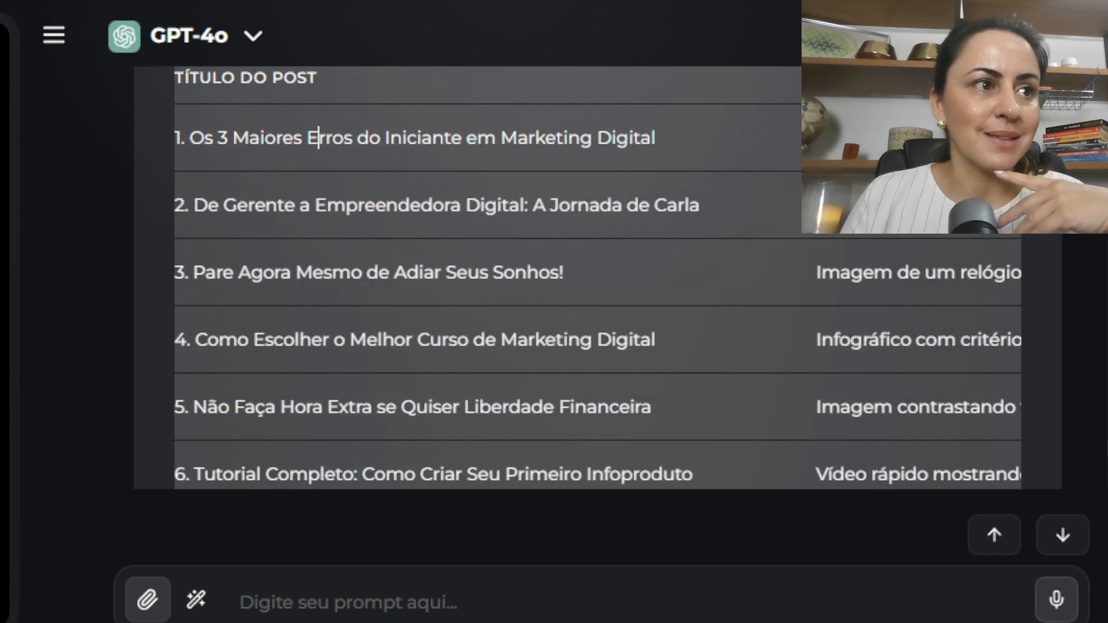
scroll(597, 277, right, 10)
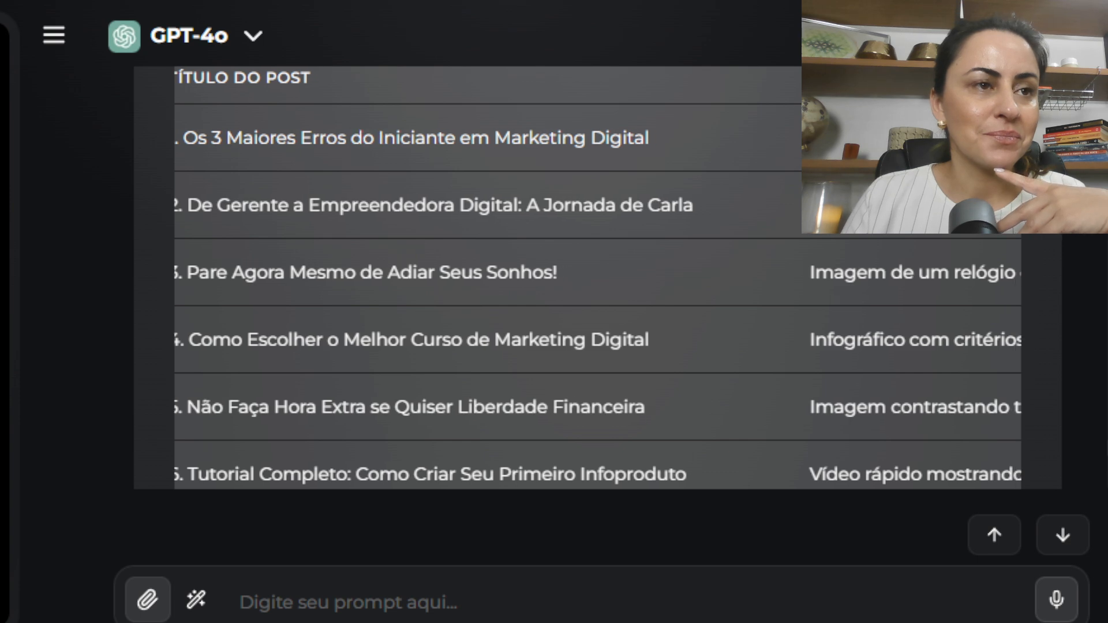
scroll(597, 277, right, 5)
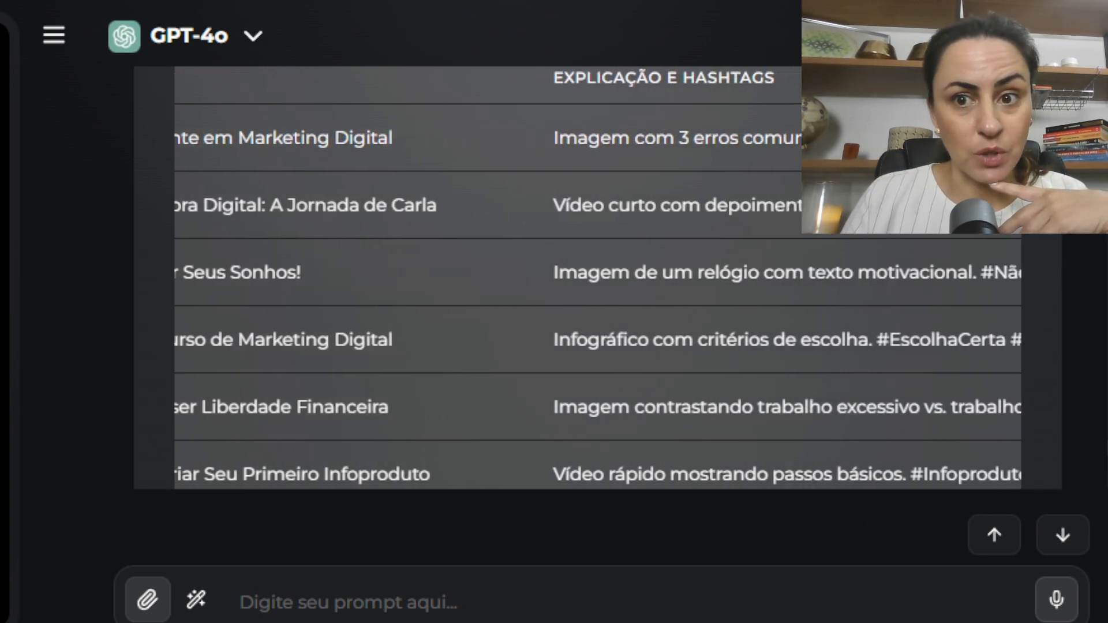
scroll(597, 277, right, 5)
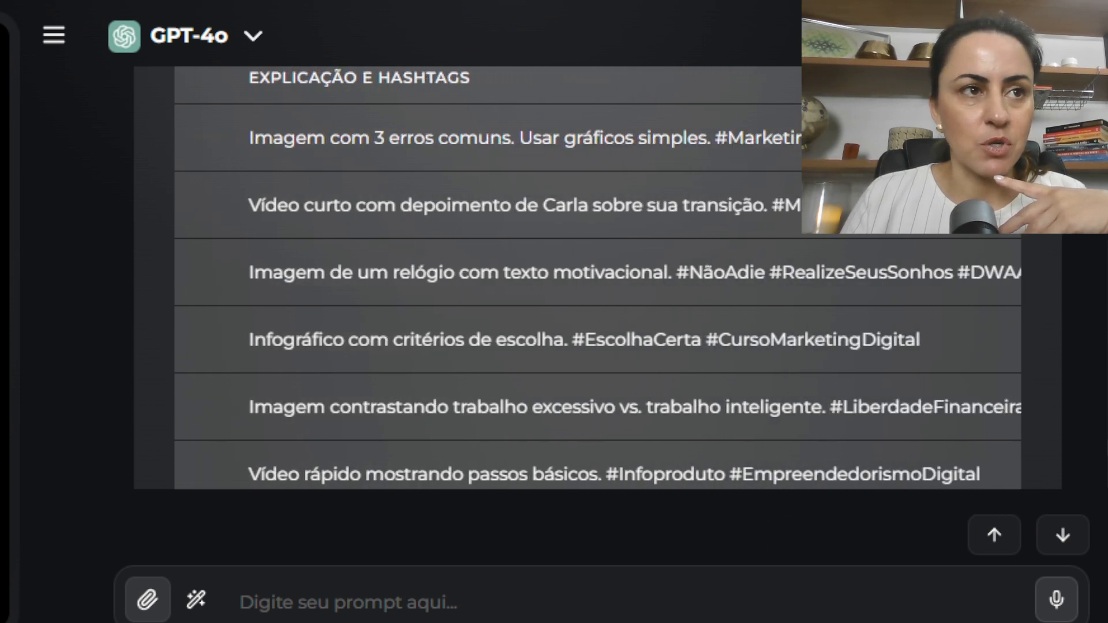
scroll(597, 277, right, 10)
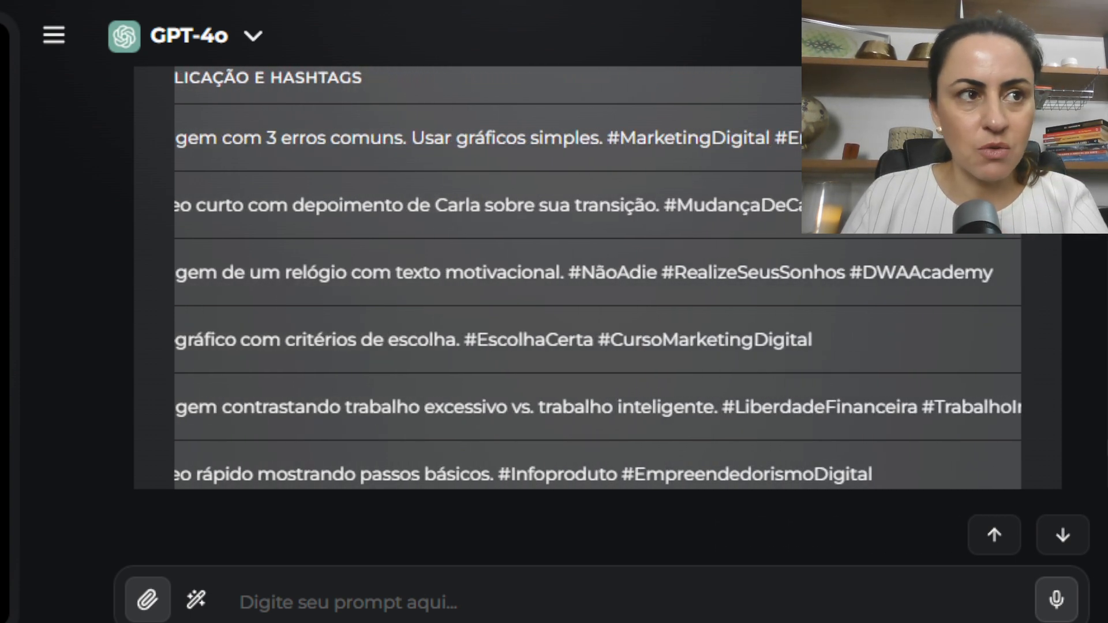
Examine the post captions for the first six posts, moving on from their hashtags to the "Legenda do post" column of the editorial table
scroll(597, 277, right, 10)
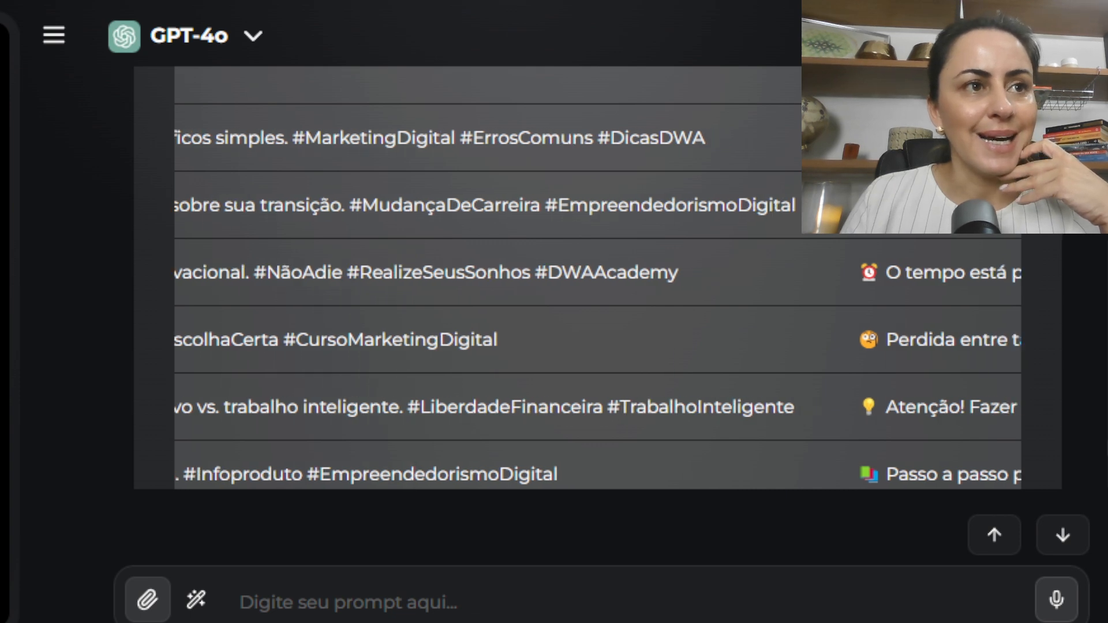
scroll(597, 277, right, 3)
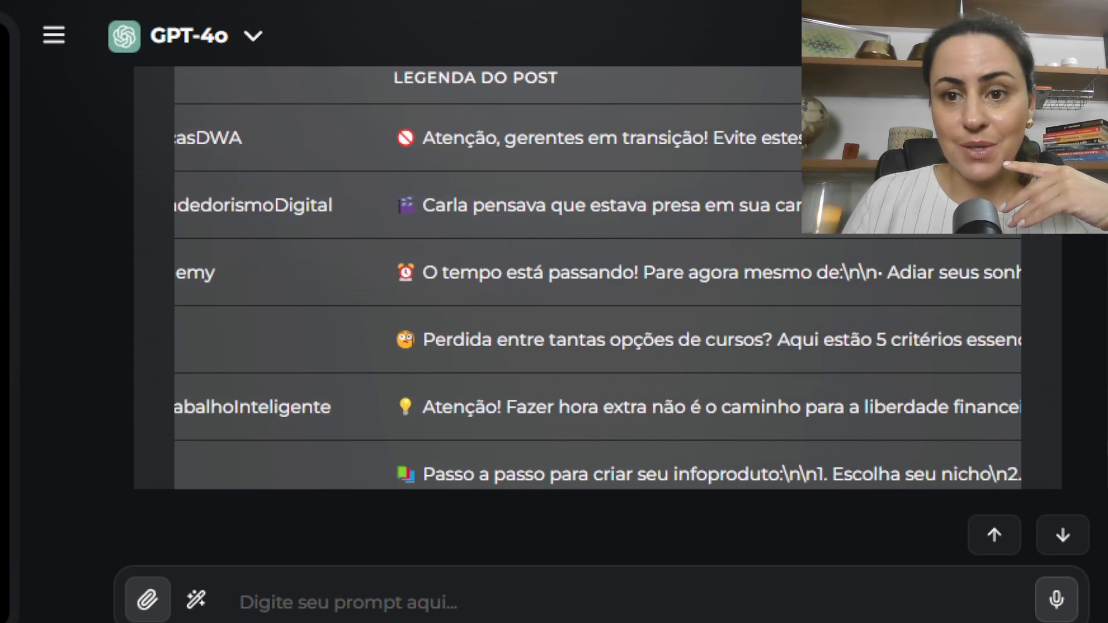
scroll(597, 277, right, 2)
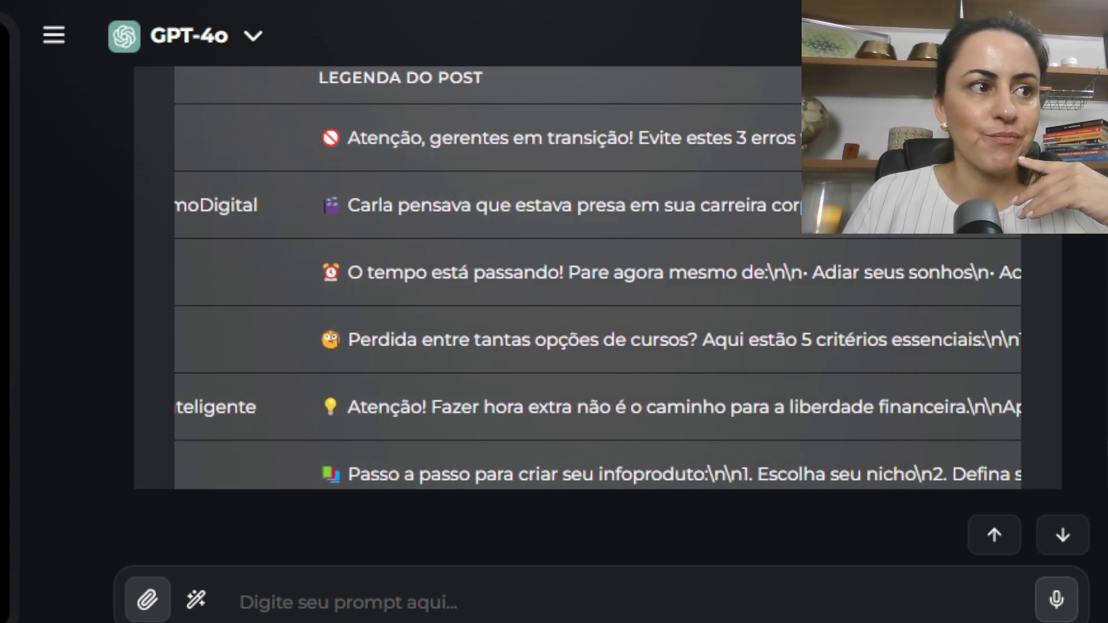
scroll(597, 277, right, 2)
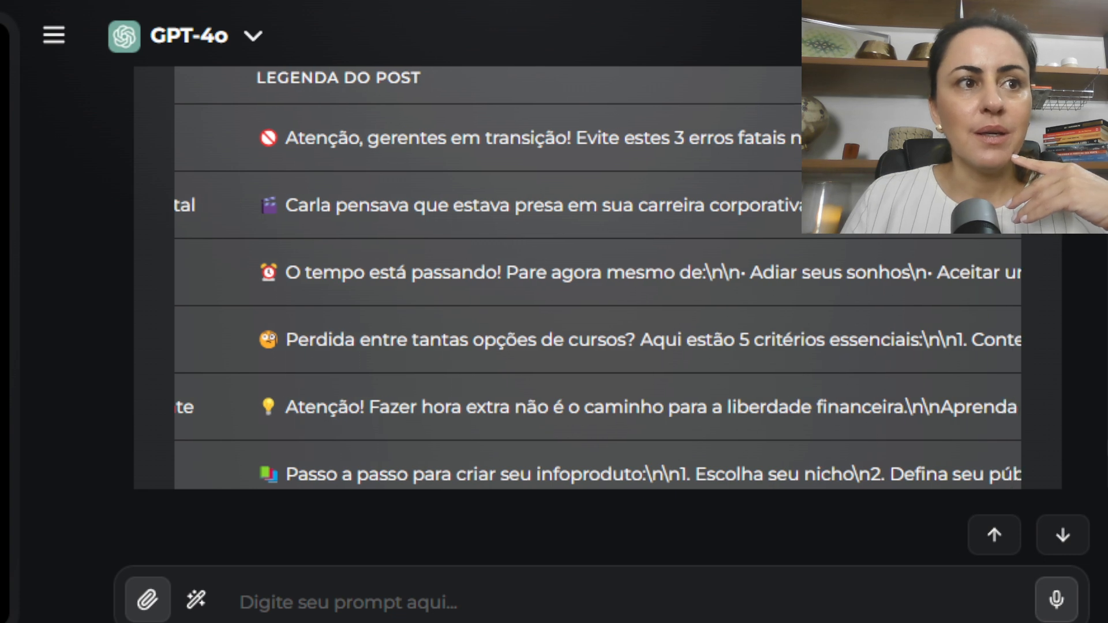
scroll(597, 277, right, 5)
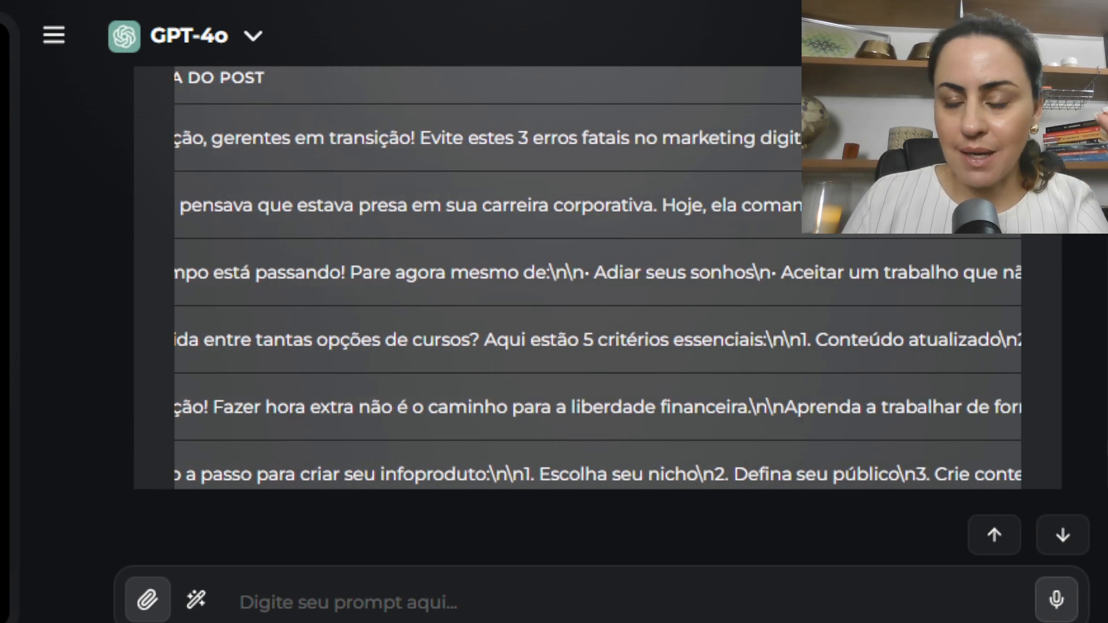
scroll(598, 277, right, 4)
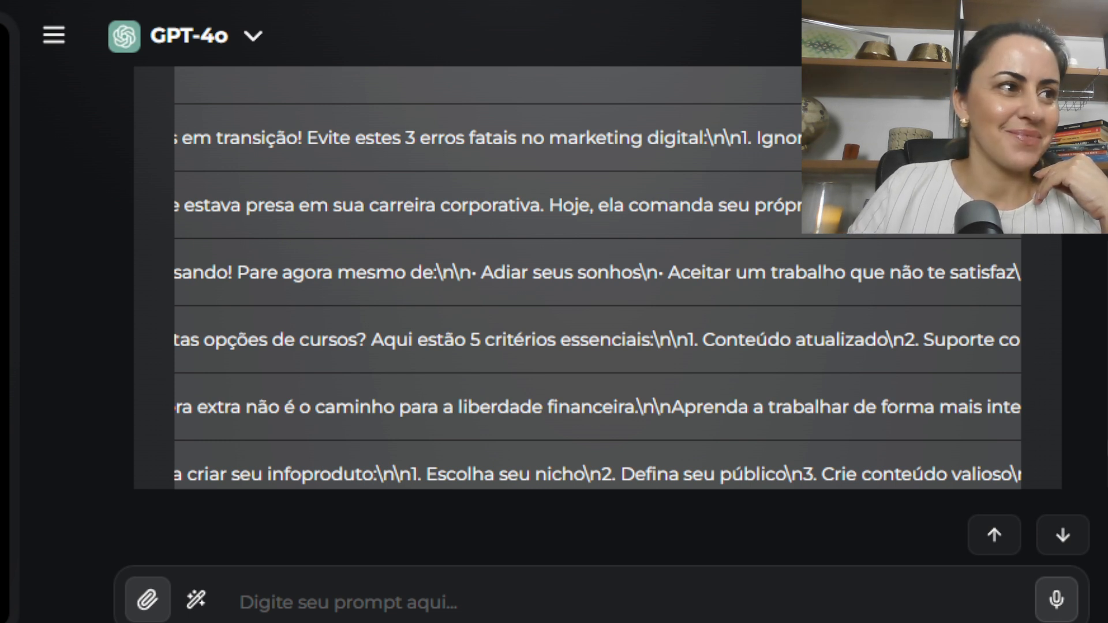
Go back across the editorial table from the captions to the post titles and return to the hashtags
key(Left)
key(Left)
key(Left)
key(Left)
key(Left)
key(Left)
key(Left)
key(Left)
key(Left)
key(Left)
key(Left)
key(Left)
key(Left)
key(Left)
key(Left)
key(Left)
key(Left)
key(Left)
key(Left)
key(Left)
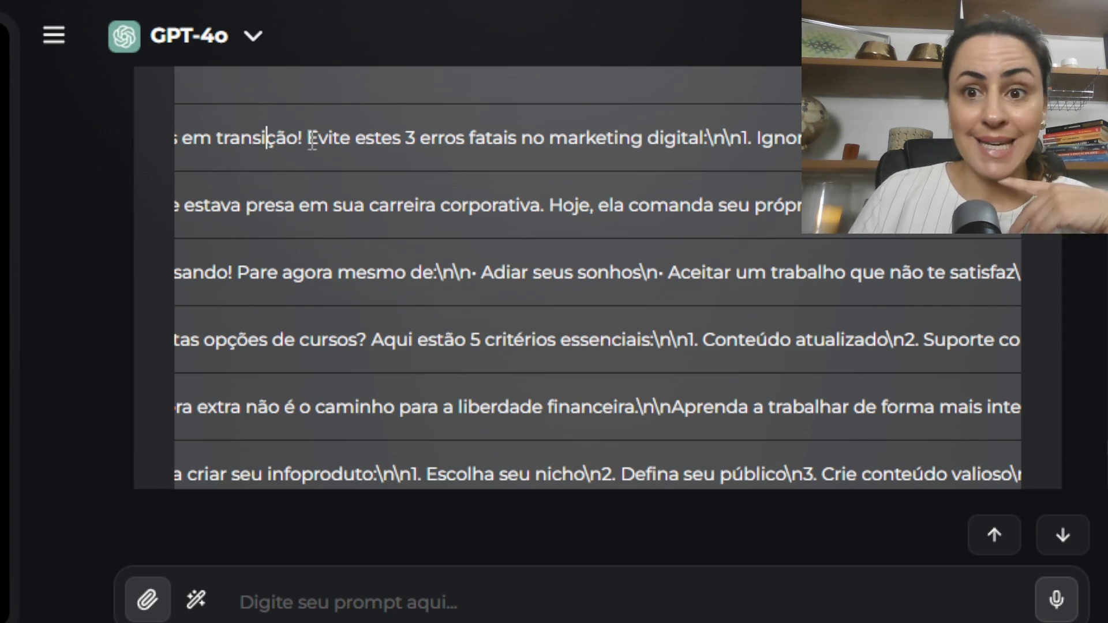
key(Left)
key(Left)
key(Left)
key(Left)
key(Left)
key(Left)
key(Left)
key(Left)
key(Left)
key(Left)
key(Left)
key(Left)
key(Left)
key(Left)
key(Left)
key(Left)
key(Left)
key(Left)
key(Left)
key(Left)
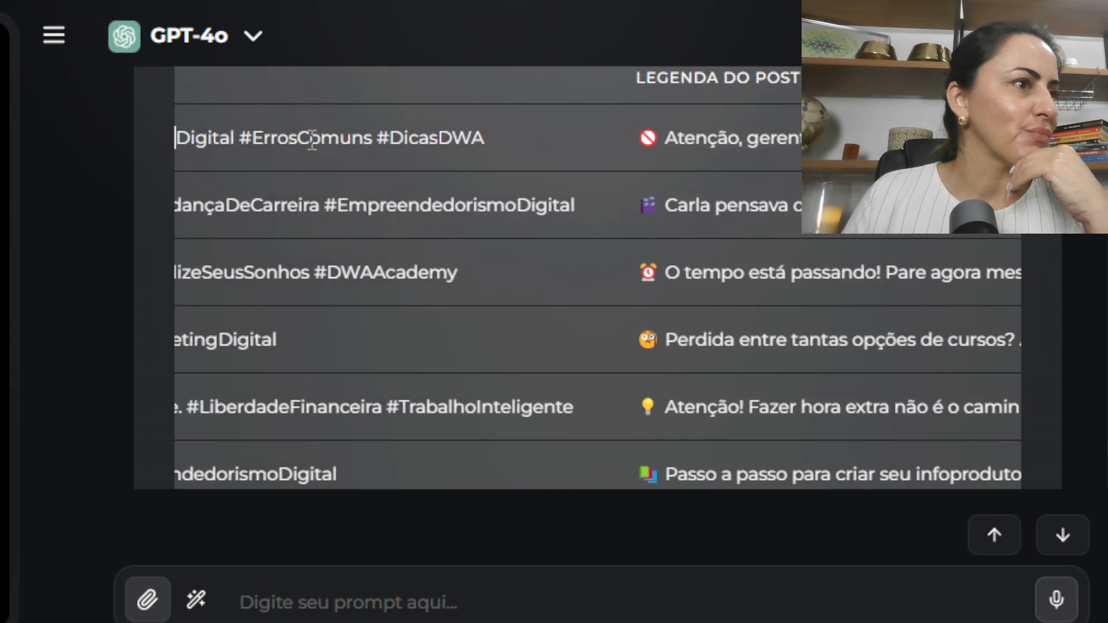
key(Left)
key(Left)
key(Left)
key(Left)
key(Left)
key(Left)
key(Left)
key(Left)
key(Left)
key(Left)
key(Left)
key(Left)
key(Left)
key(Left)
key(Left)
key(Left)
key(Left)
key(Left)
key(Left)
key(Left)
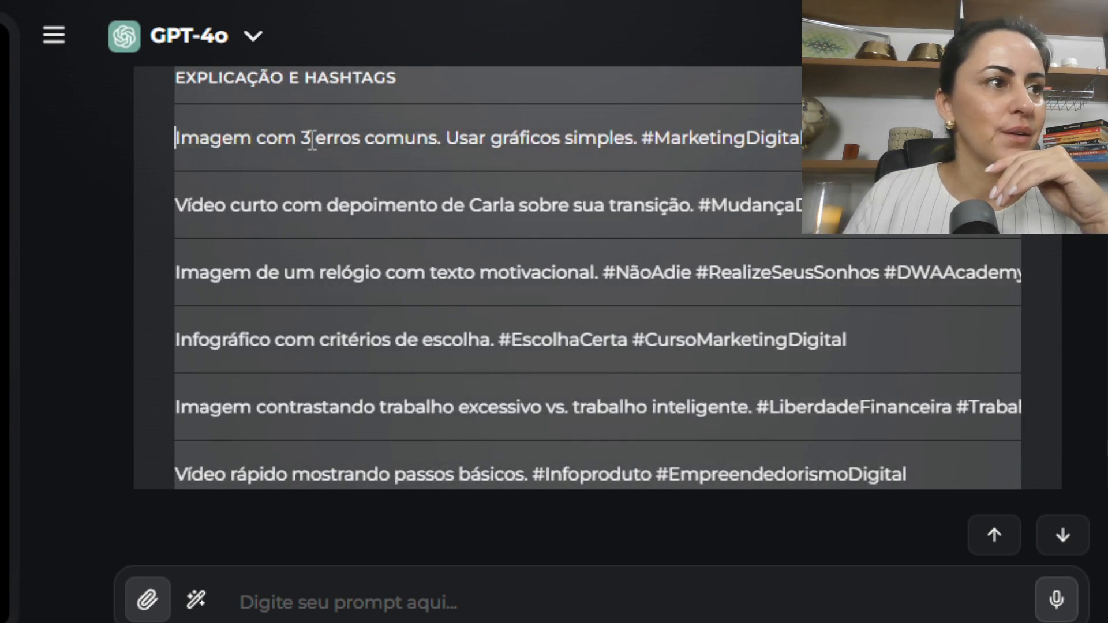
key(Left)
key(Left)
key(Left)
key(Left)
key(Left)
key(Left)
key(Left)
key(Left)
key(Left)
key(Left)
key(Left)
key(Left)
key(Left)
key(Left)
key(Left)
key(Left)
key(Left)
key(Left)
key(Left)
key(Left)
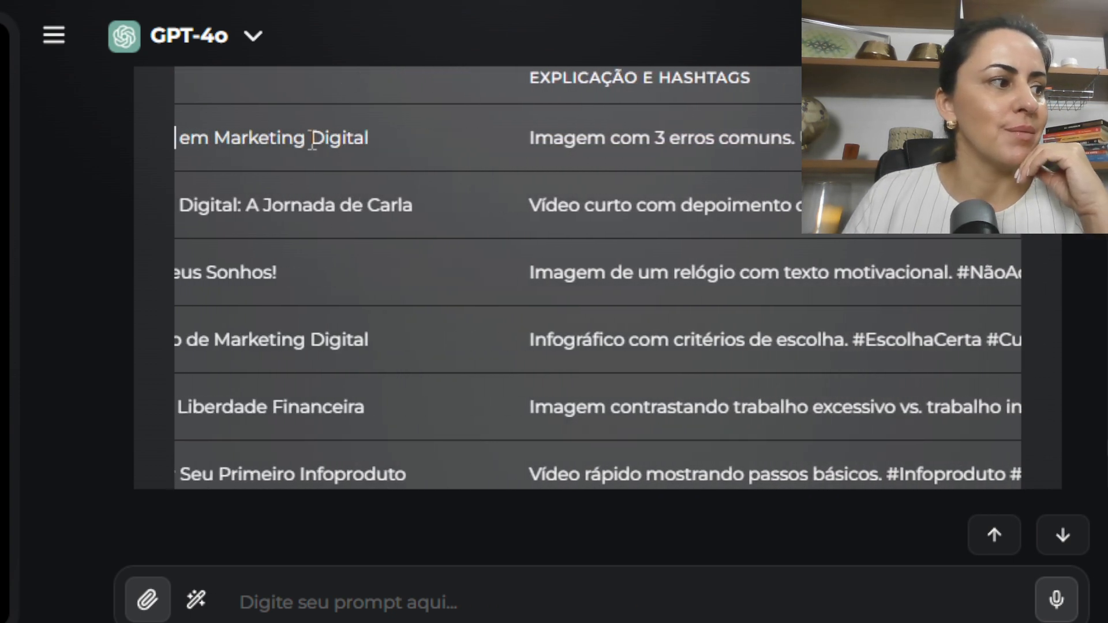
key(Left)
key(Left)
key(Left)
key(Left)
key(Left)
key(Left)
key(Left)
key(Left)
key(Left)
key(Left)
key(Left)
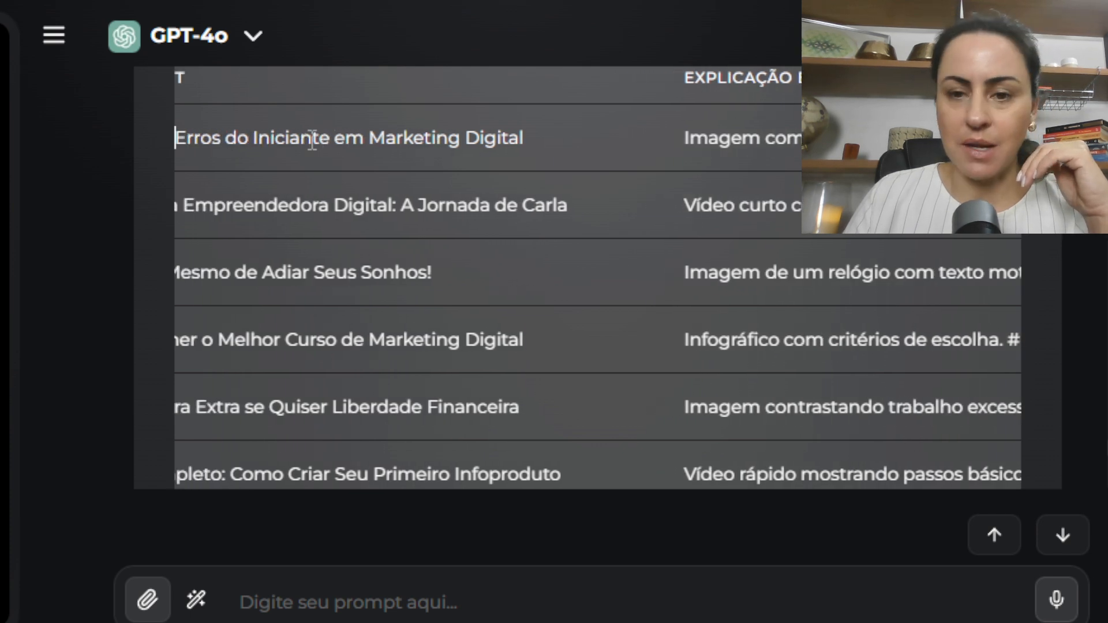
key(Left)
key(Left)
key(Left)
key(Left)
key(Left)
key(Left)
key(Left)
key(Left)
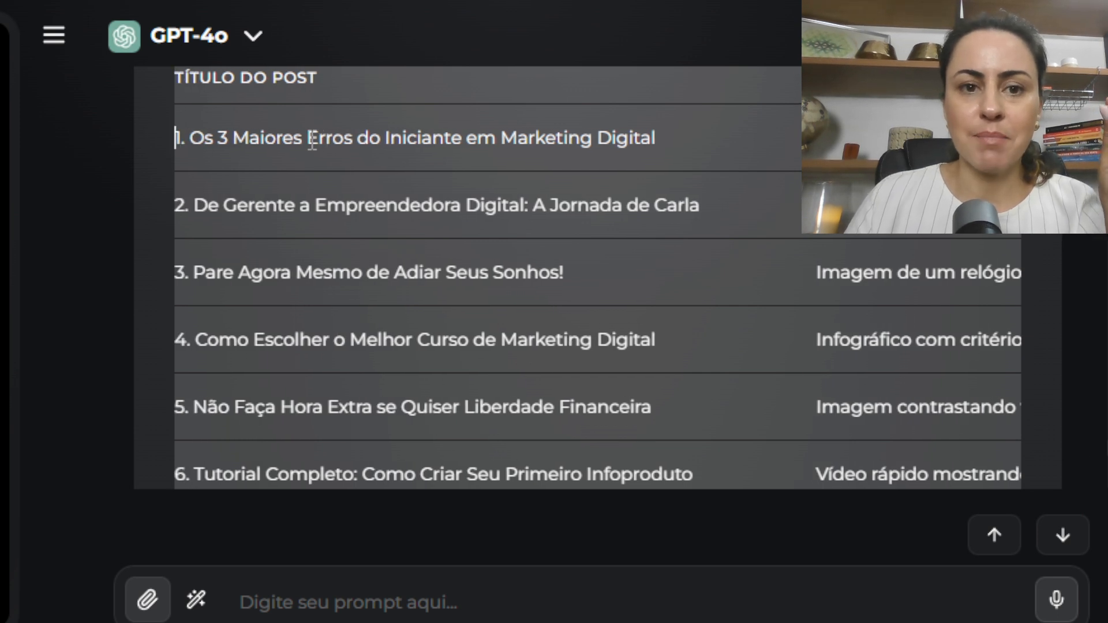
scroll(312, 140, right, 5)
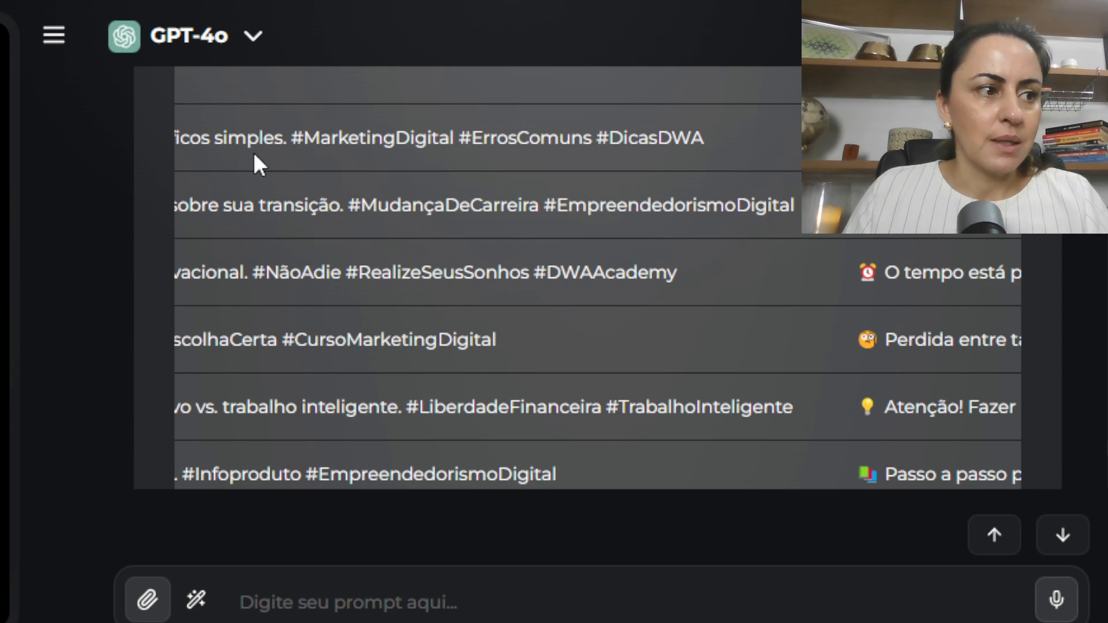
Paste the prompt asking to develop the day 01 idea as a "Post Estático" with its [Tópicos] list, and review its opening line
click(413, 598)
key(ctrl+v)
key(Up)
key(Up)
key(Up)
key(Up)
key(Up)
key(Up)
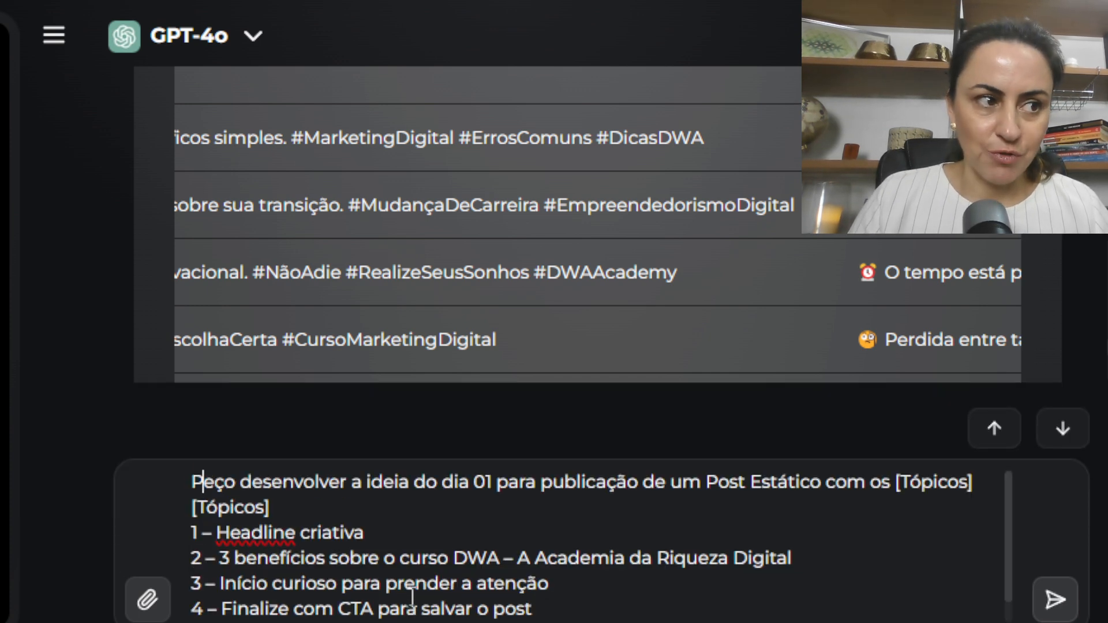
key(Right)
key(Right)
key(Right)
key(Right)
key(Right)
key(Right)
key(Right)
key(Right)
key(Right)
key(Right)
key(Right)
key(Right)
key(Right)
key(Right)
key(Right)
key(Right)
key(Right)
key(Right)
key(Right)
key(Right)
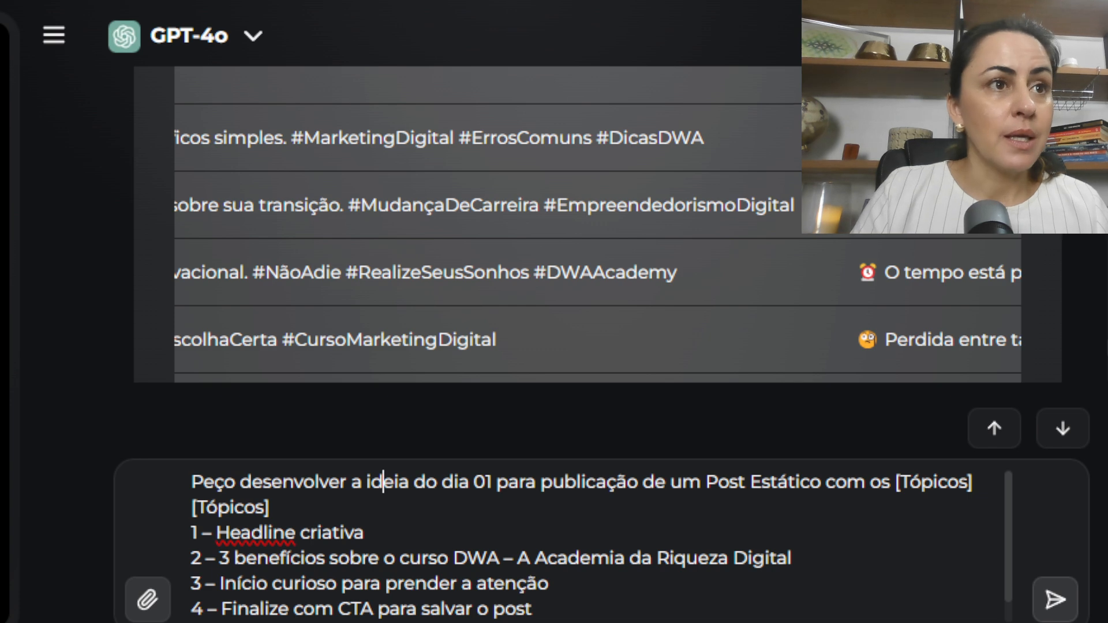
Go back across the editorial table from the hashtags to the end of the first post's title
scroll(448, 362, up, 2)
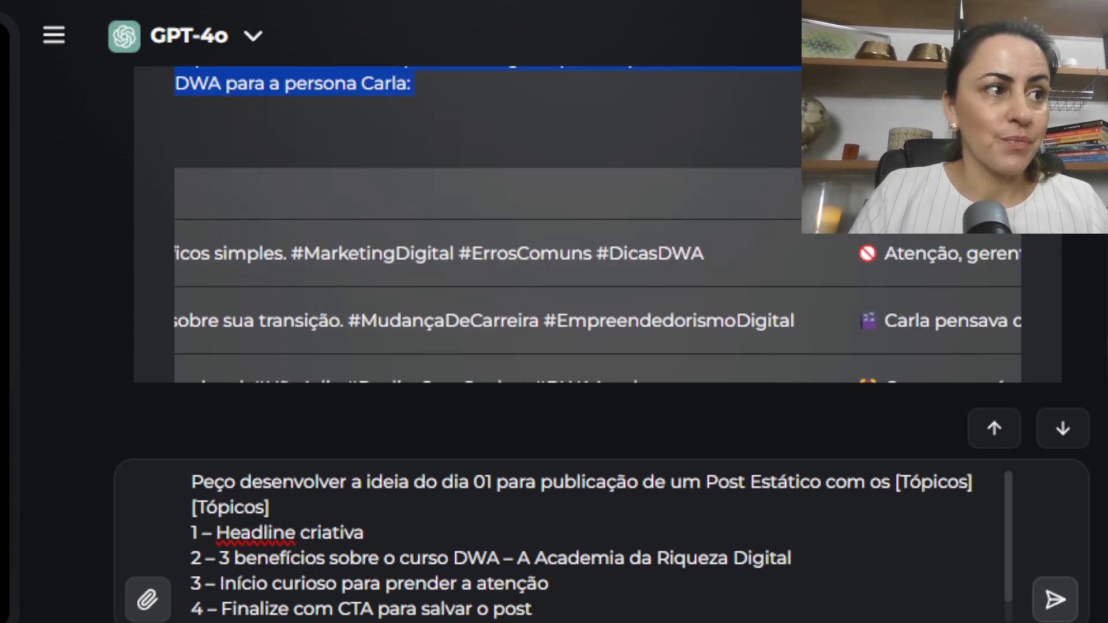
click(460, 255)
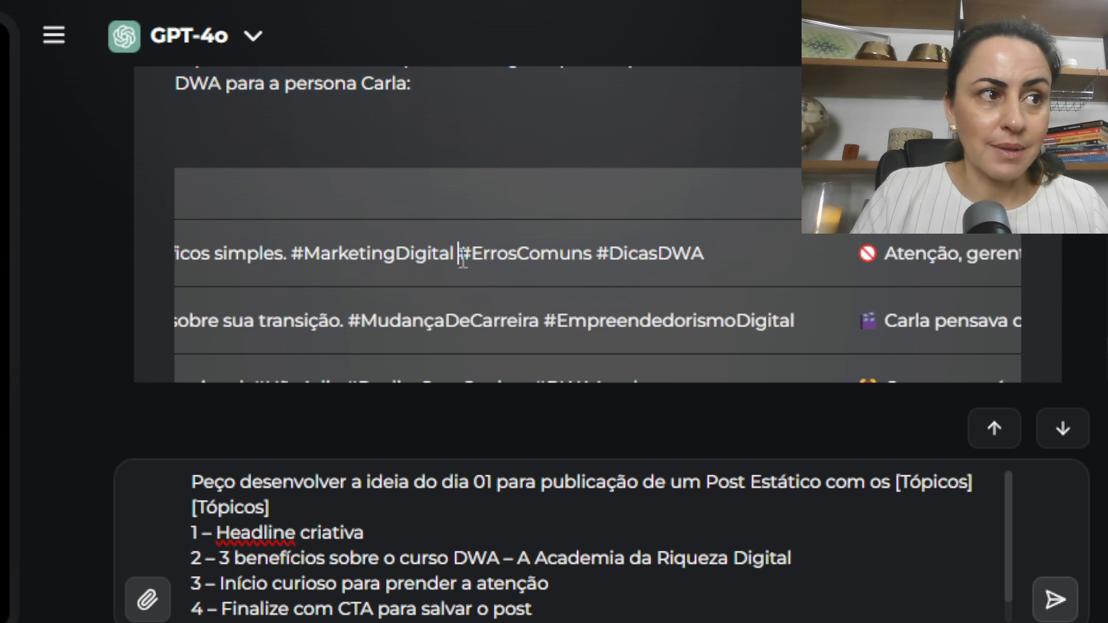
key(Left)
key(Left)
key(Left)
key(Left)
key(Left)
key(Left)
key(Left)
key(Left)
key(Left)
key(Left)
key(Left)
key(Left)
key(Left)
key(Left)
key(Left)
key(Left)
key(Left)
key(Left)
key(Left)
key(Left)
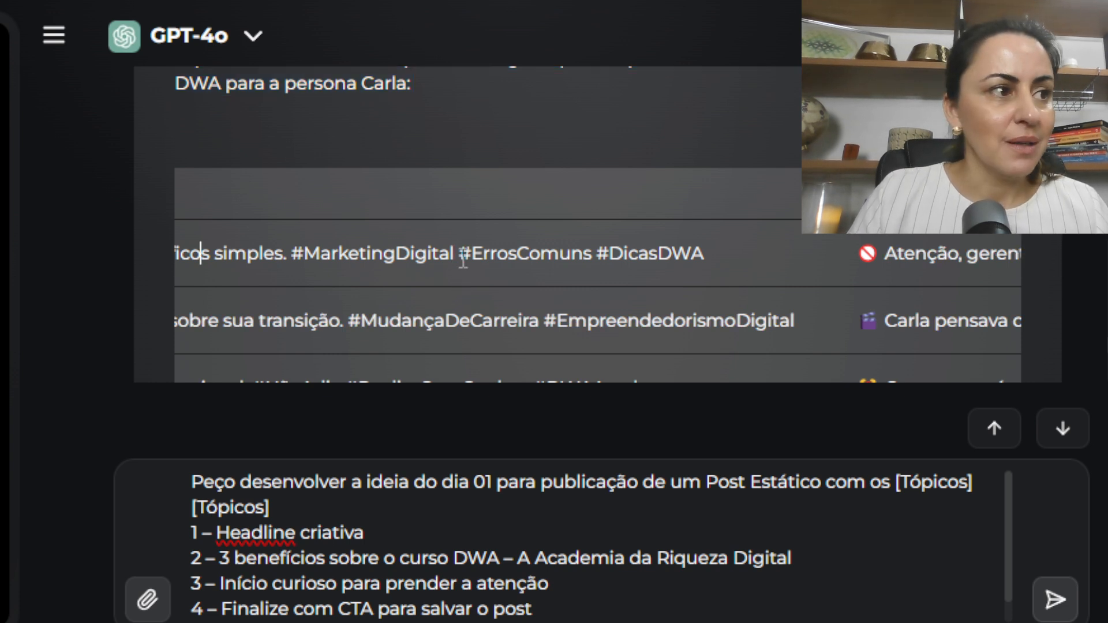
key(Left)
key(Left)
key(Left)
key(Left)
key(Left)
key(Left)
key(Left)
key(Left)
key(Left)
key(Left)
key(Left)
key(Left)
key(Left)
key(Left)
key(Left)
key(Left)
key(Left)
key(Left)
key(Left)
key(Left)
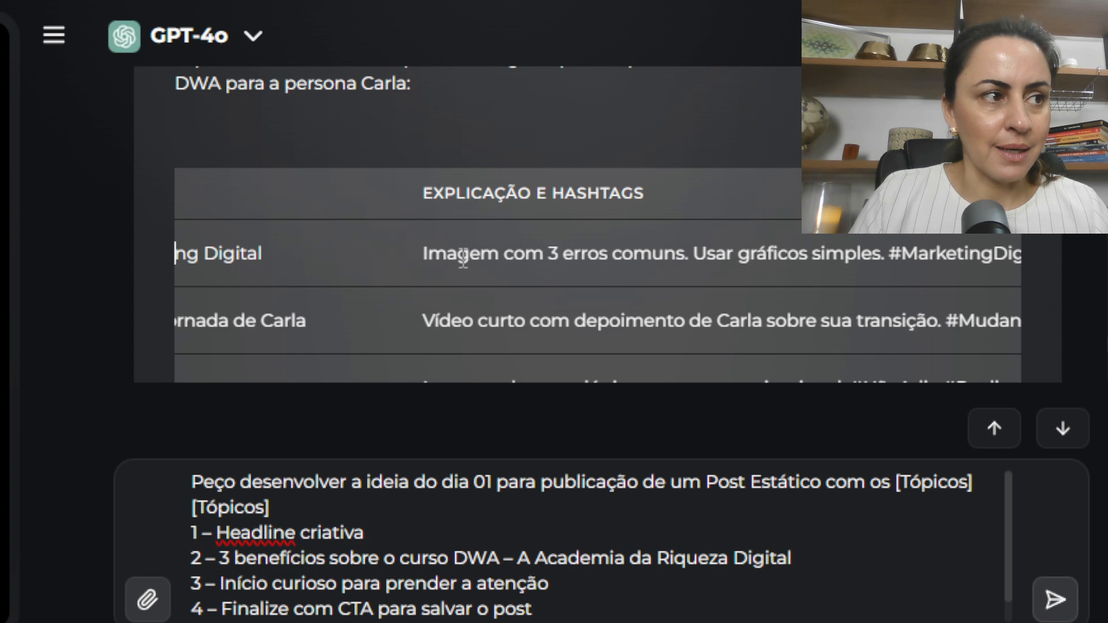
key(Right)
key(Right)
key(Right)
key(Right)
key(Right)
key(Right)
key(Right)
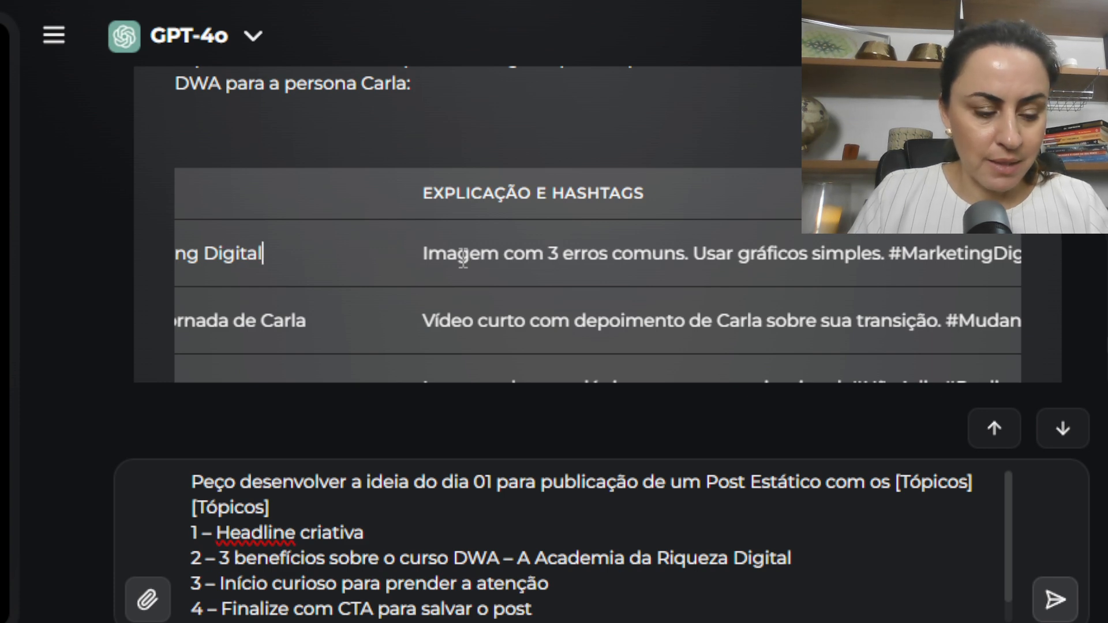
Try to select the first post's title backwards from its last word, "Digital"
key(shift+Left)
key(shift+Left)
key(shift+Left)
key(shift+Left)
key(shift+Left)
key(shift+Left)
key(shift+Left)
key(shift+Left)
key(shift+Left)
key(shift+Left)
key(shift+Left)
key(shift+Left)
key(shift+Left)
key(shift+Left)
key(shift+Left)
key(shift+Left)
key(shift+Left)
key(shift+Left)
key(shift+Left)
key(shift+Left)
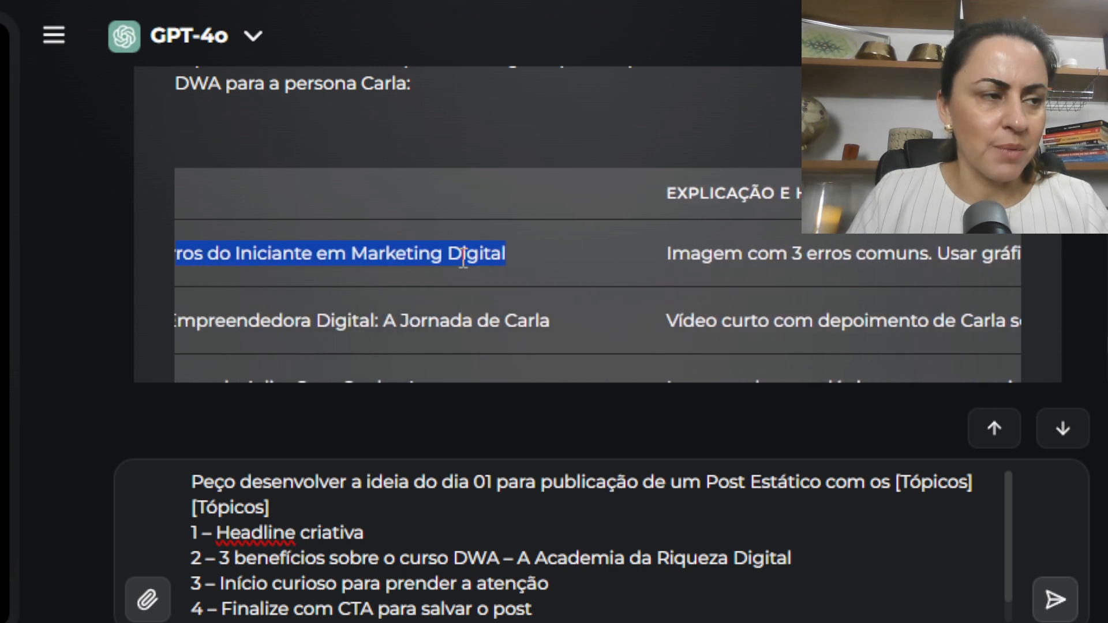
key(shift+Left)
key(shift+Left)
key(shift+Left)
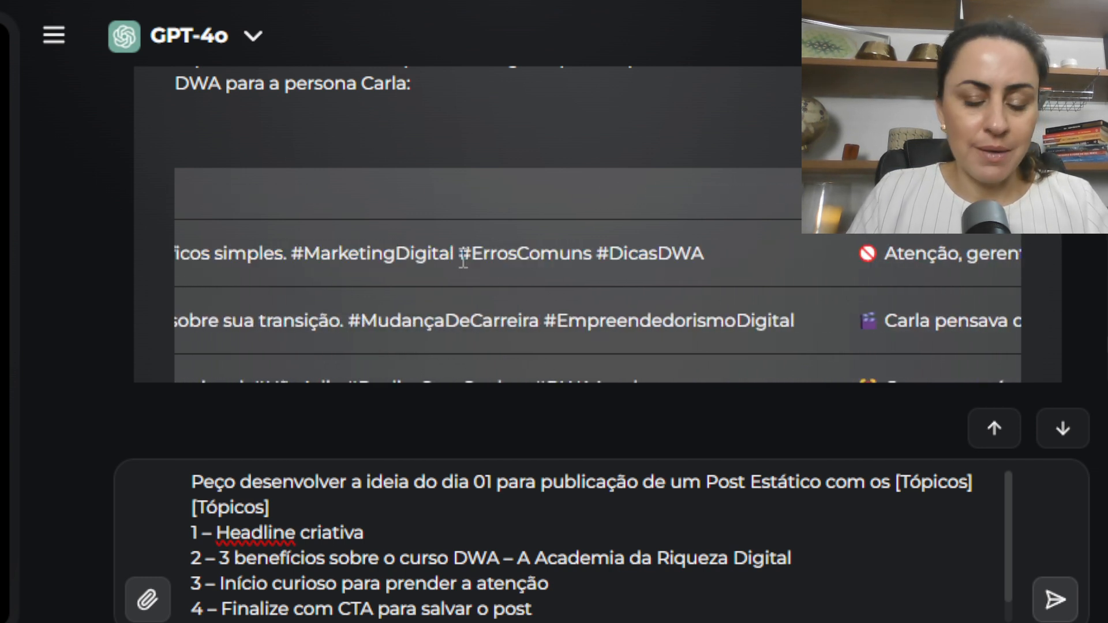
Copy the first post's title, "Os 3 Maiores Erros do Iniciante em Marketing Digital", into the prompt after "dia 01 -"
key(shift+Left)
key(shift+Left)
key(shift+Left)
key(shift+Left)
key(shift+Left)
key(shift+Left)
key(shift+Left)
key(shift+Left)
key(shift+Left)
key(shift+Left)
key(shift+Left)
key(shift+Left)
key(shift+Left)
key(shift+Left)
key(shift+Left)
key(shift+Left)
key(shift+Left)
key(shift+Left)
key(shift+Left)
key(shift+Left)
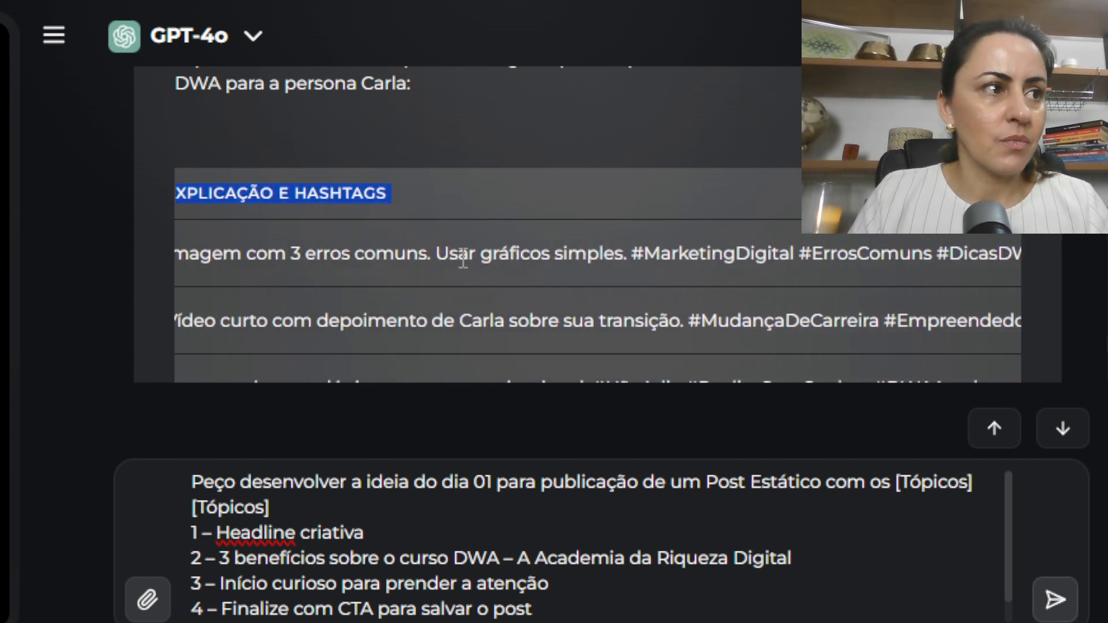
key(shift+Left)
key(shift+Left)
key(shift+Left)
key(shift+Left)
key(shift+Left)
key(shift+Left)
key(shift+Left)
key(Down)
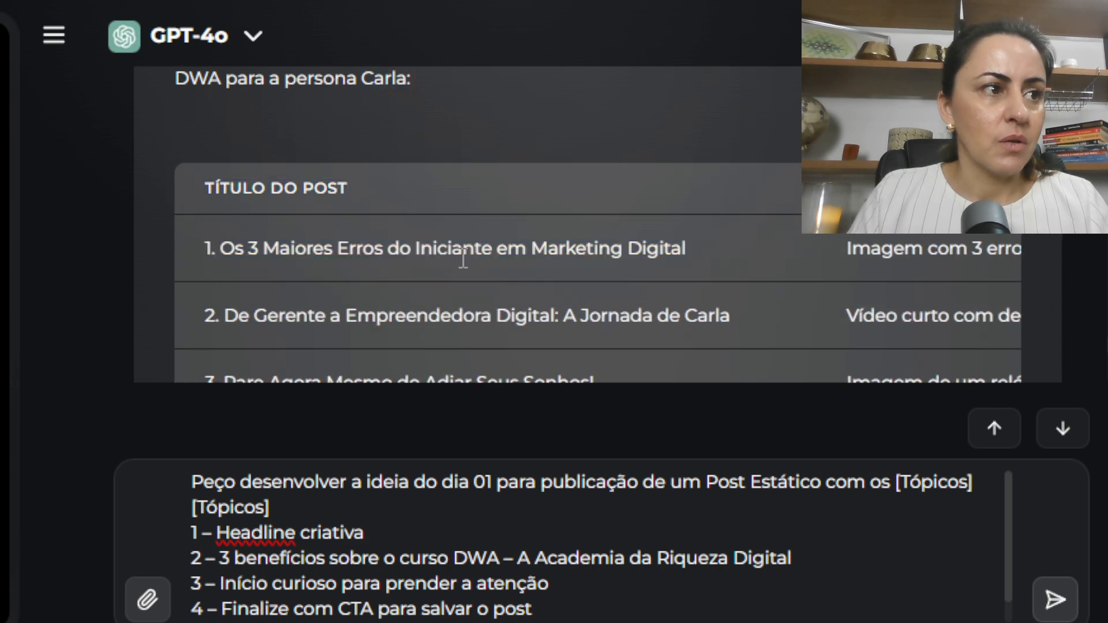
double_click(230, 249)
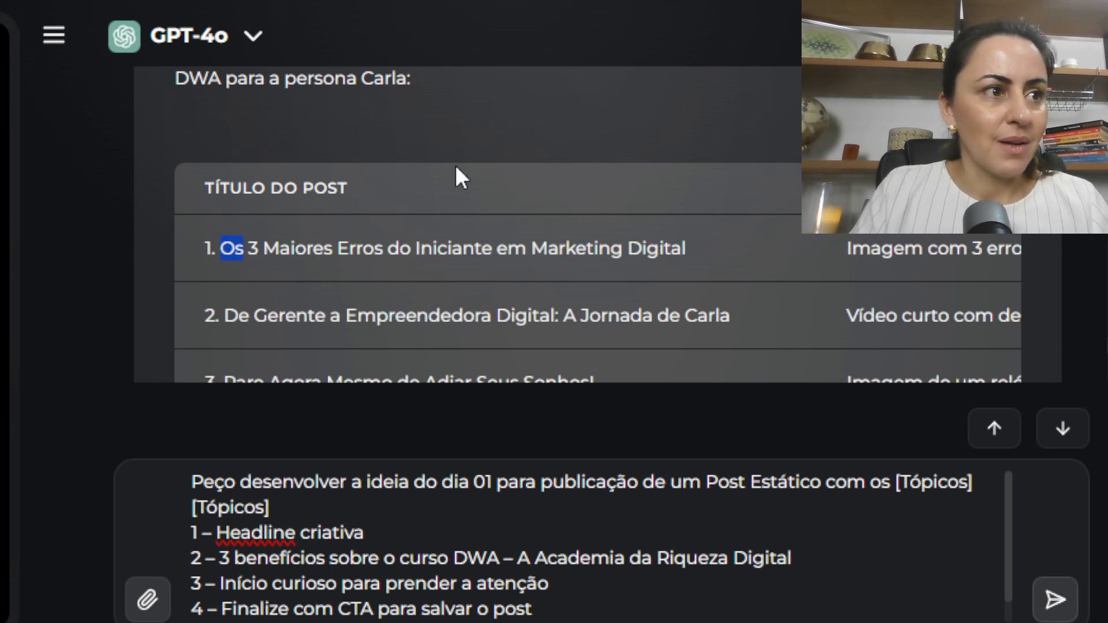
shift+click(683, 250)
key(ctrl+c)
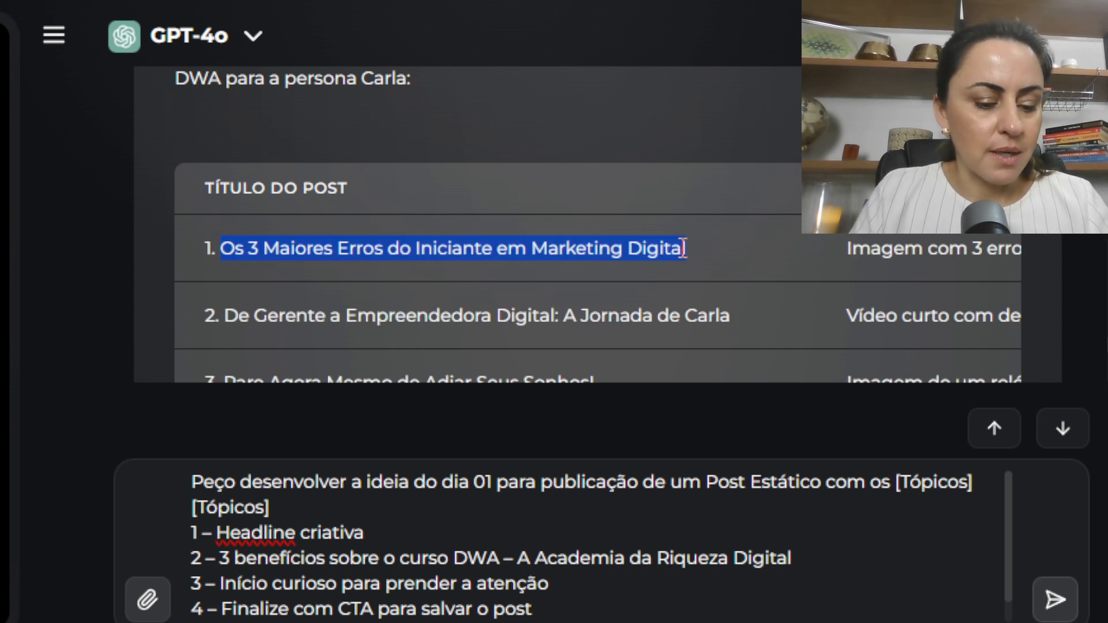
click(500, 484)
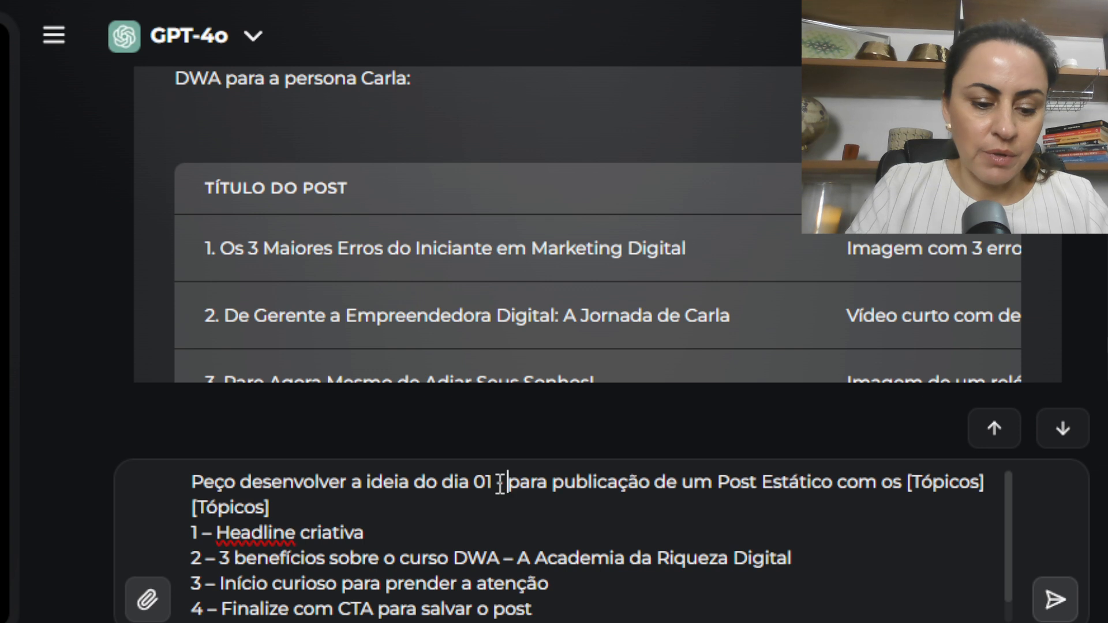
key(ctrl+v)
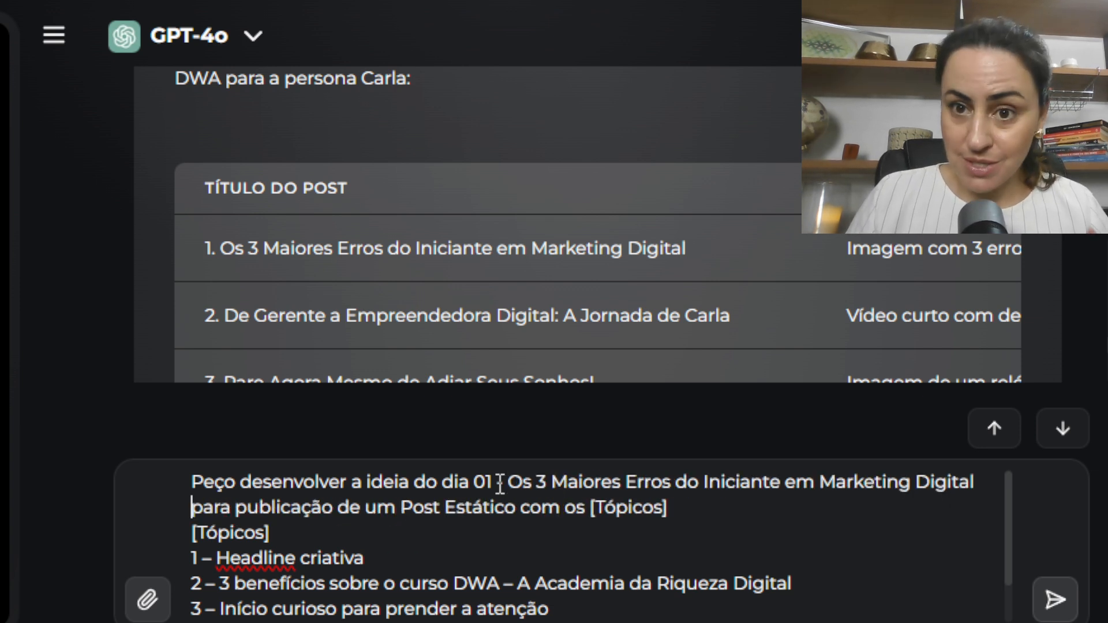
Review the prompt's [Tópicos] list from the creative headline through the three DWA course benefits and curious opening to the save CTA
key(Down)
key(Down)
key(Down)
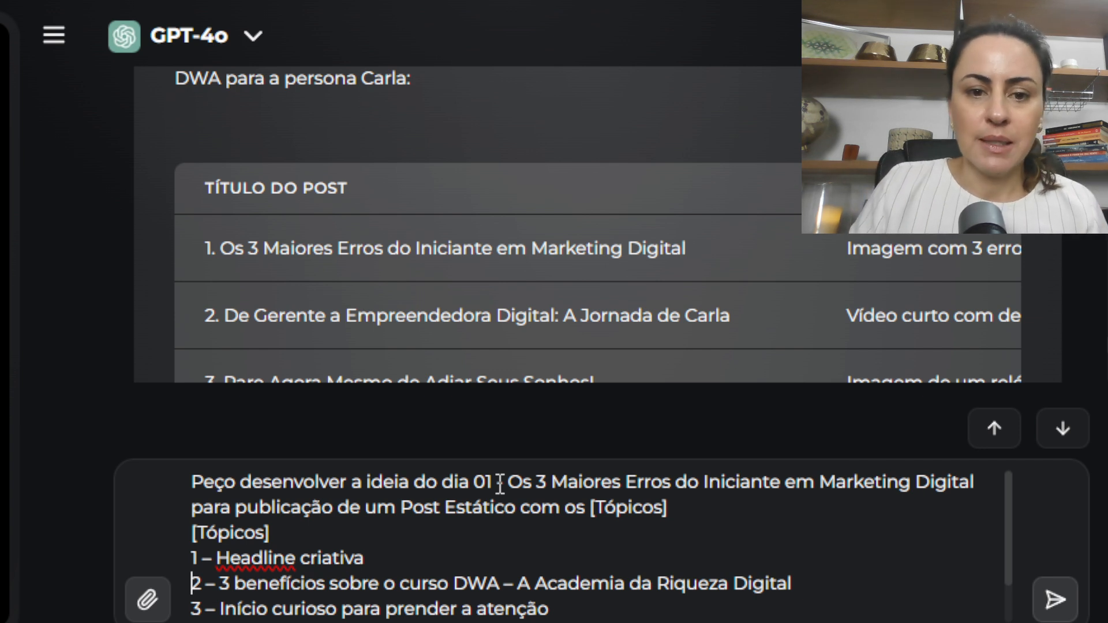
key(Up)
key(Up)
key(Up)
key(Up)
key(Down)
key(Down)
key(Down)
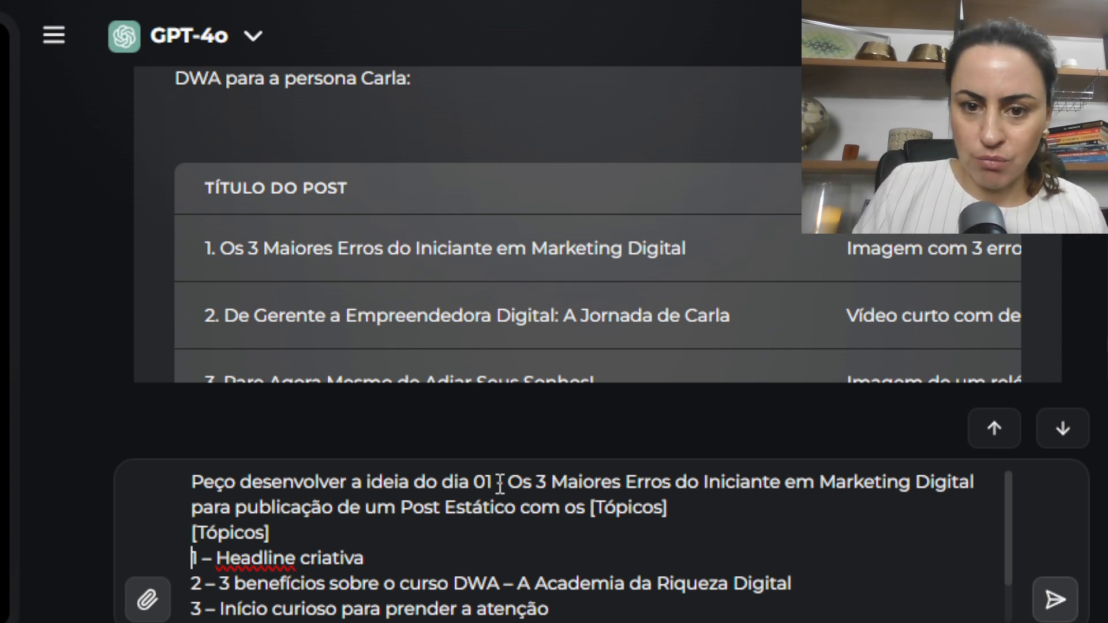
key(Up)
key(Up)
key(Up)
key(Down)
key(Down)
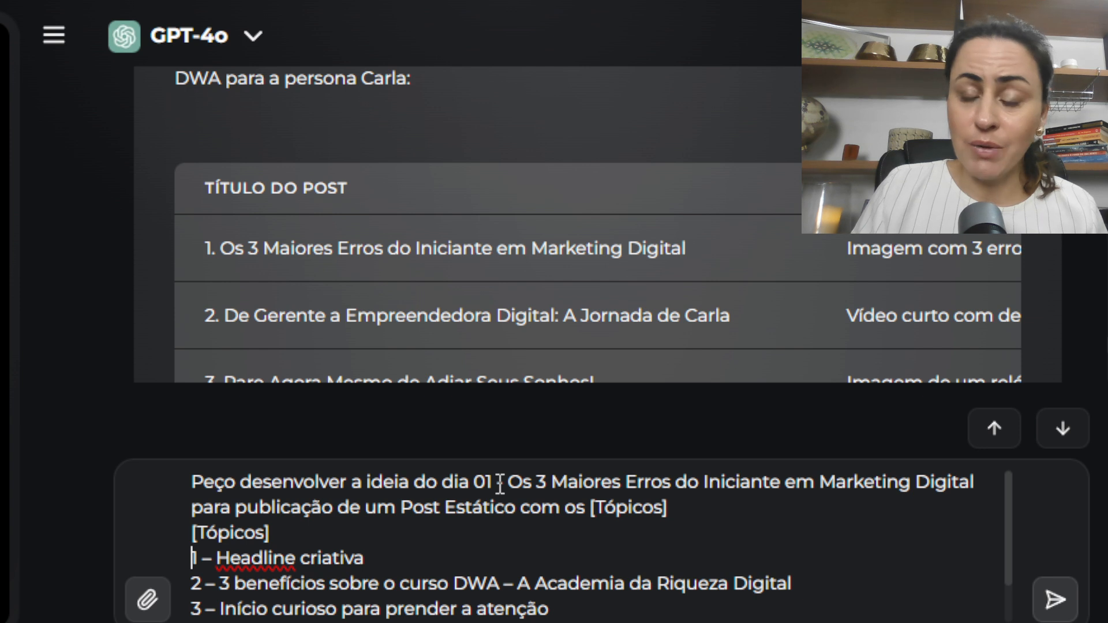
key(Down)
key(Down)
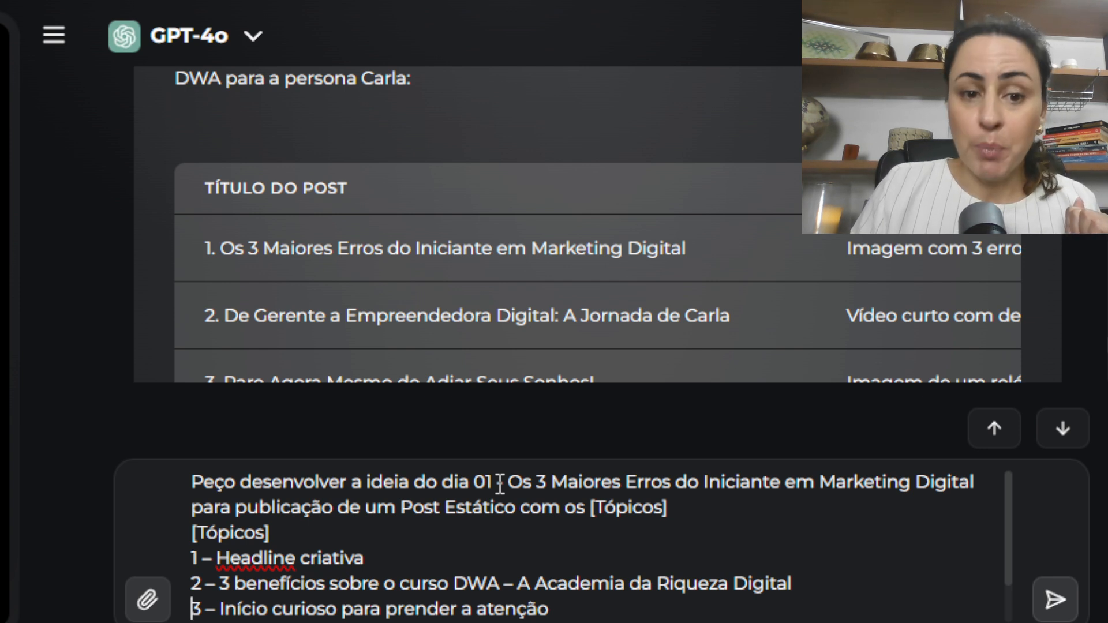
key(Up)
key(Left)
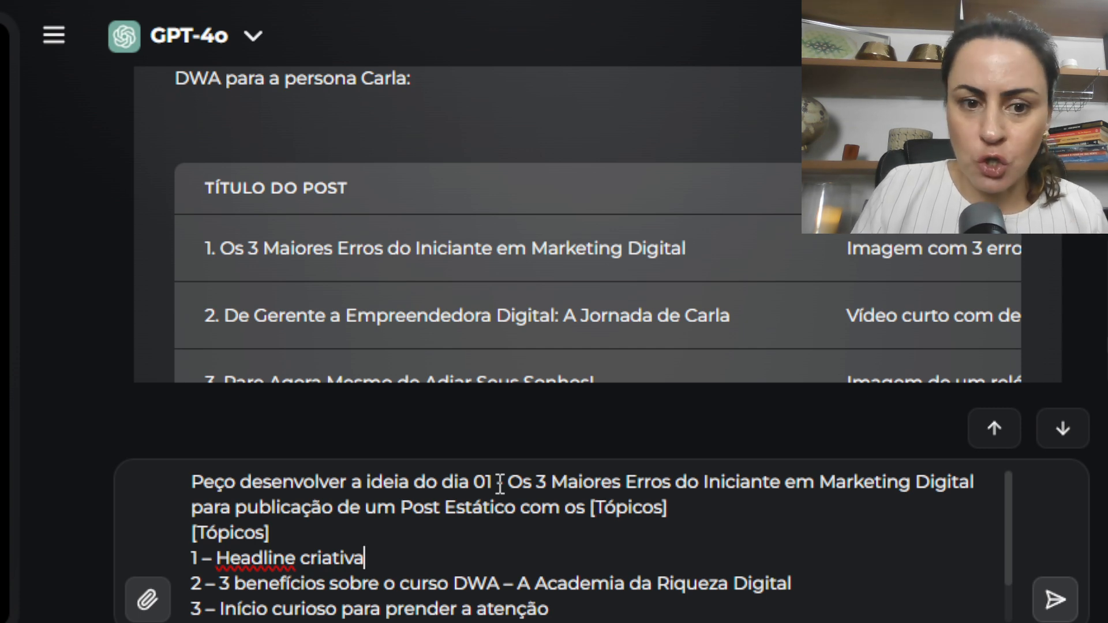
key(Down)
key(Down)
key(Down)
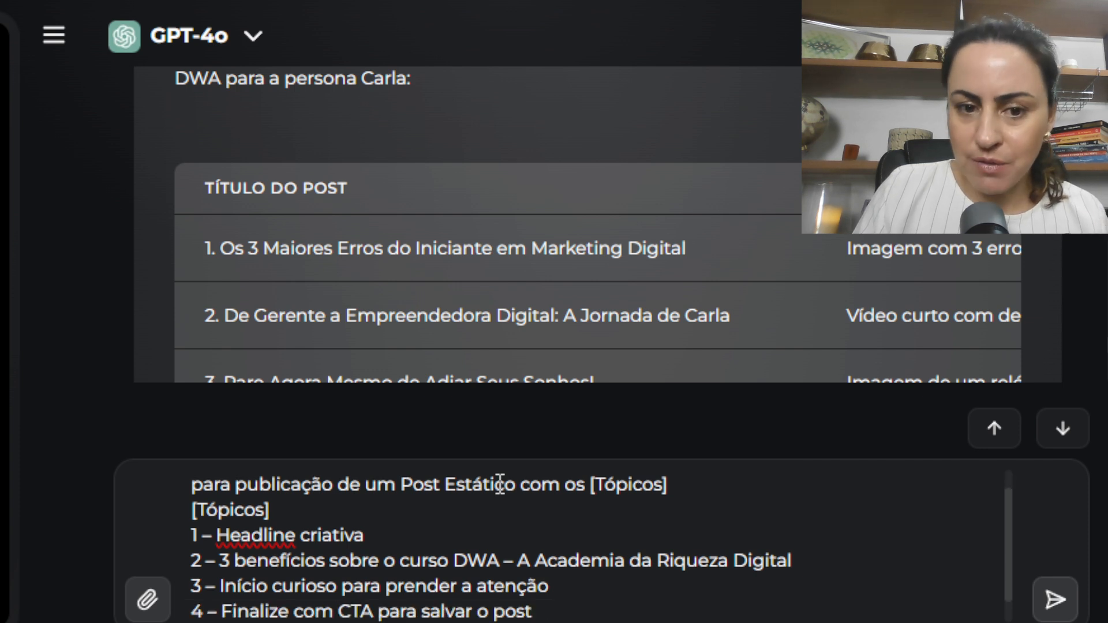
Submit the day 01 static post prompt and go to the end of the generated reply
key(shift+Return)
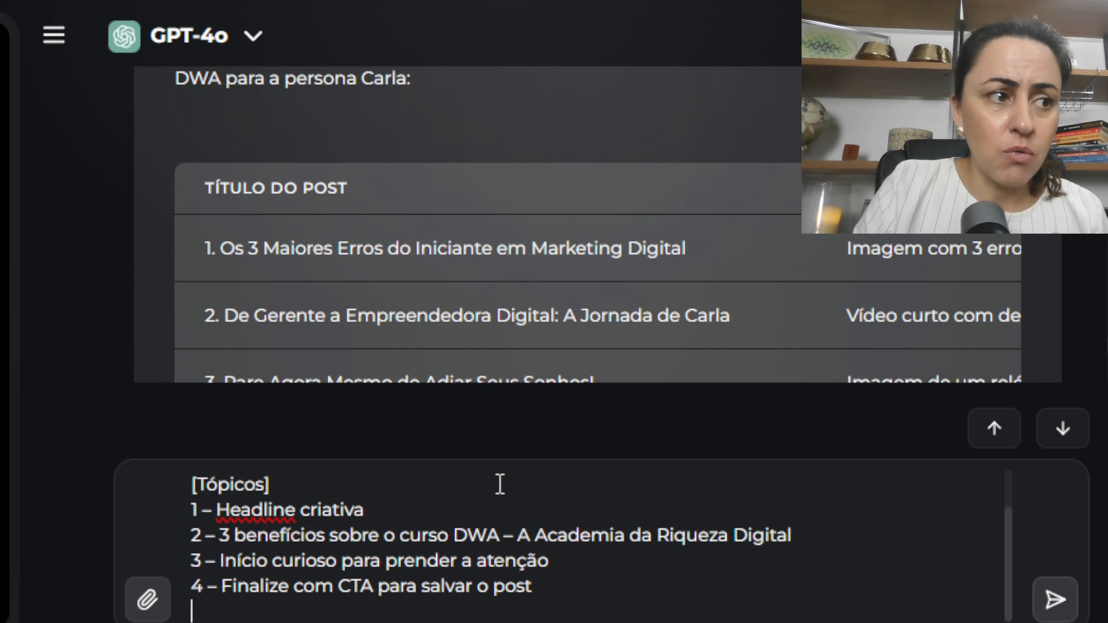
click(1053, 600)
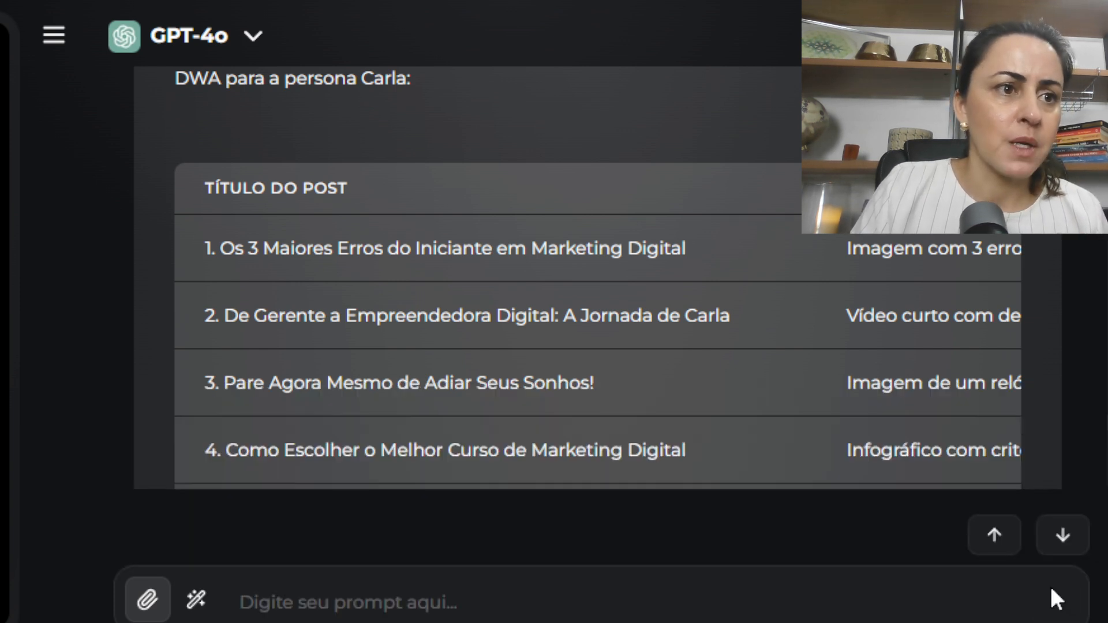
click(1065, 542)
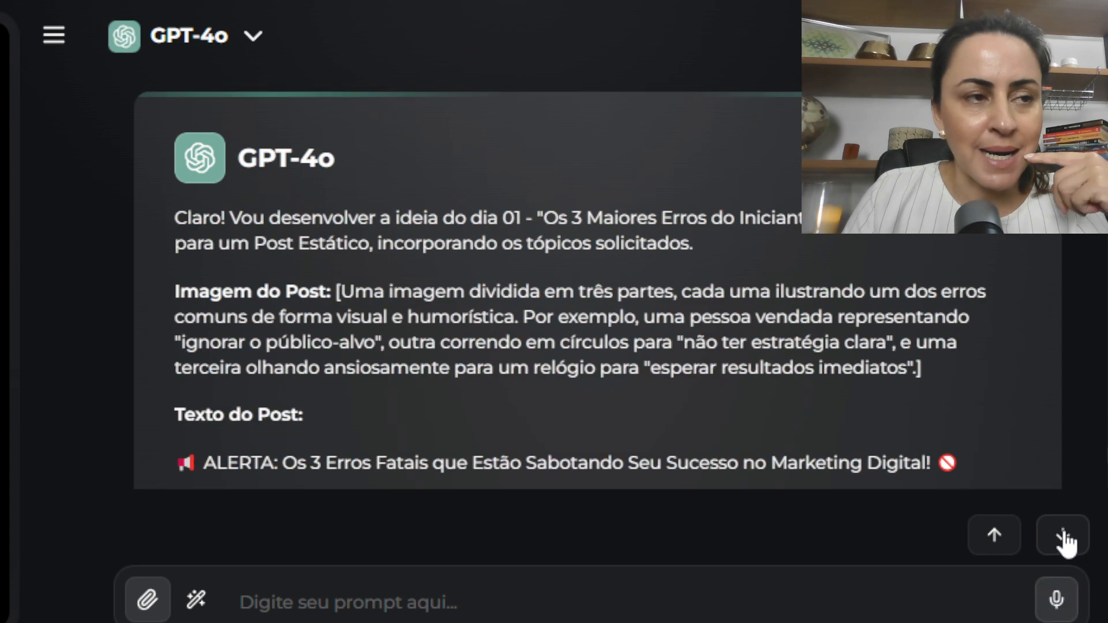
click(1063, 534)
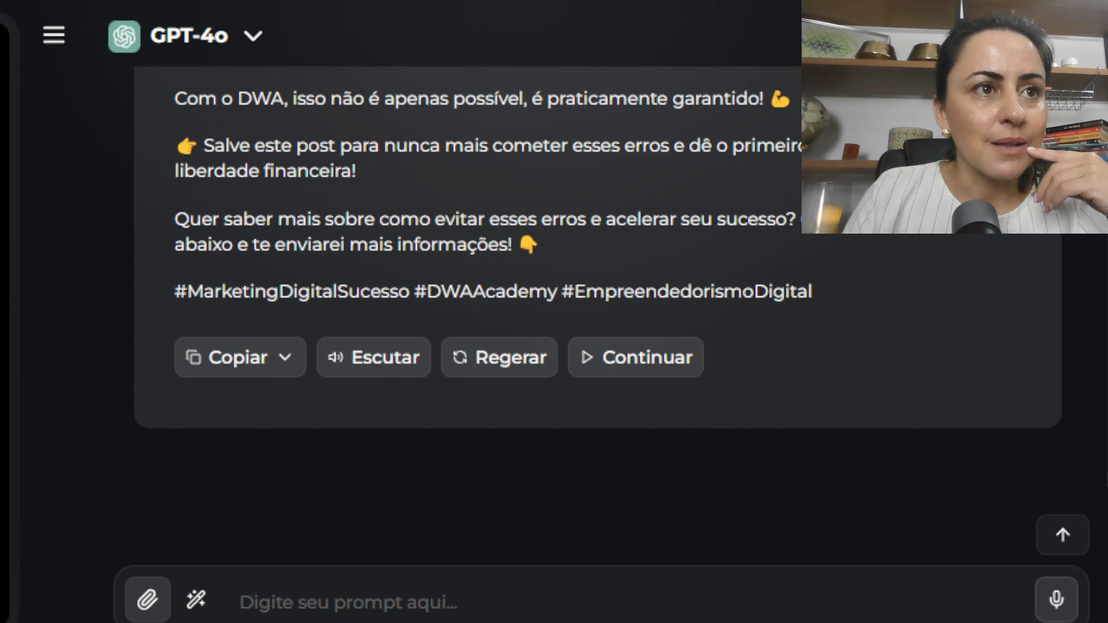
Examine the generated post's image description, alert headline, three beginner errors and DWA benefits
scroll(790, 79, up, 5)
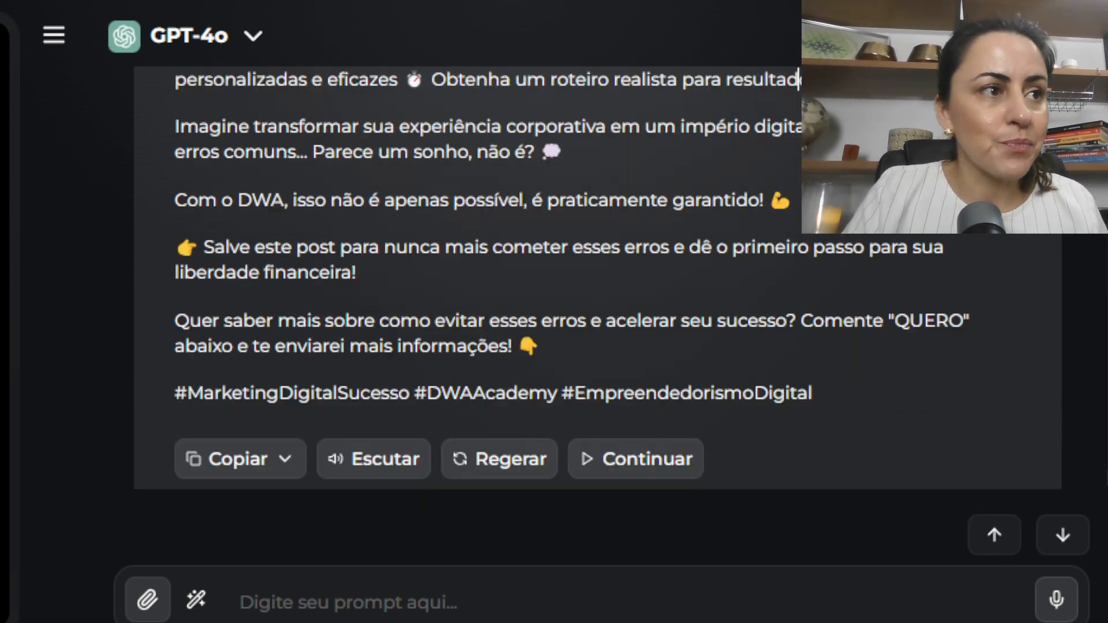
scroll(791, 79, up, 5)
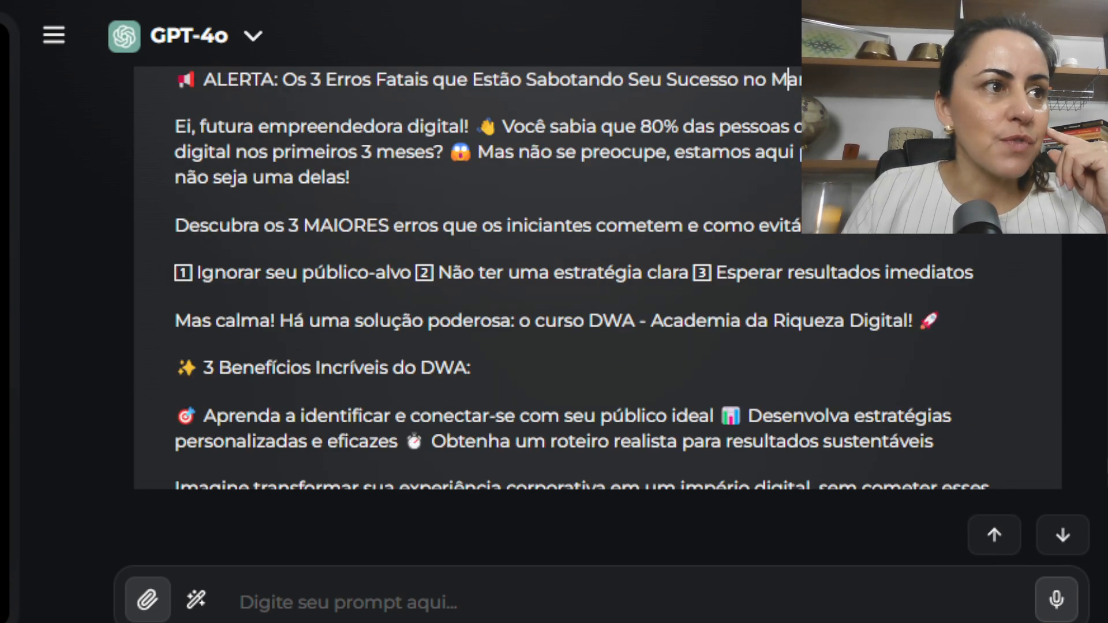
scroll(788, 79, up, 3)
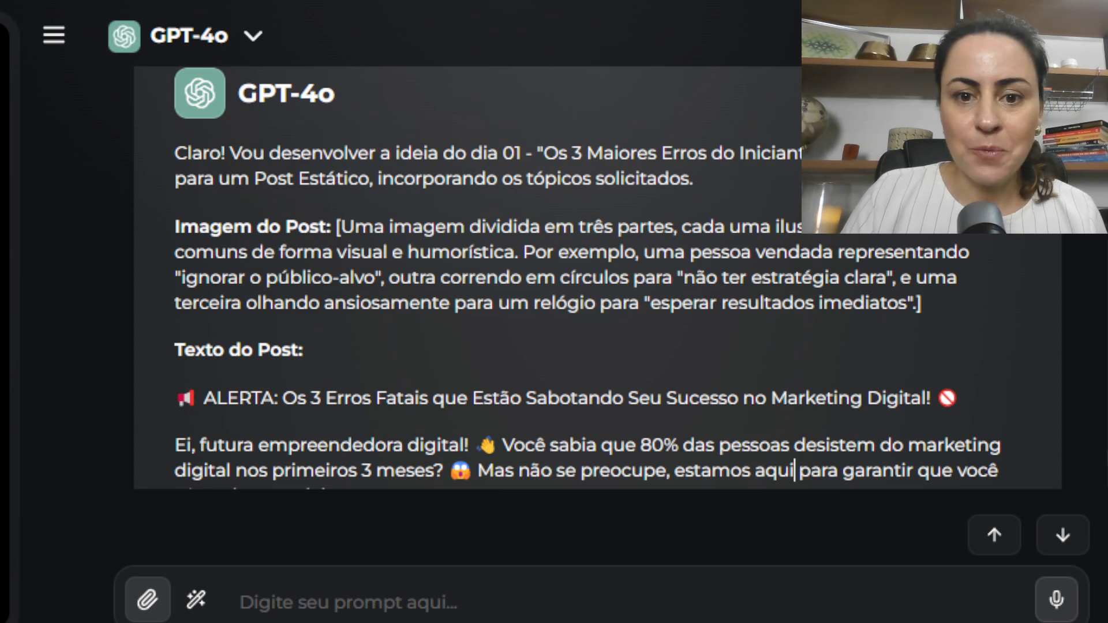
scroll(794, 471, down, 1)
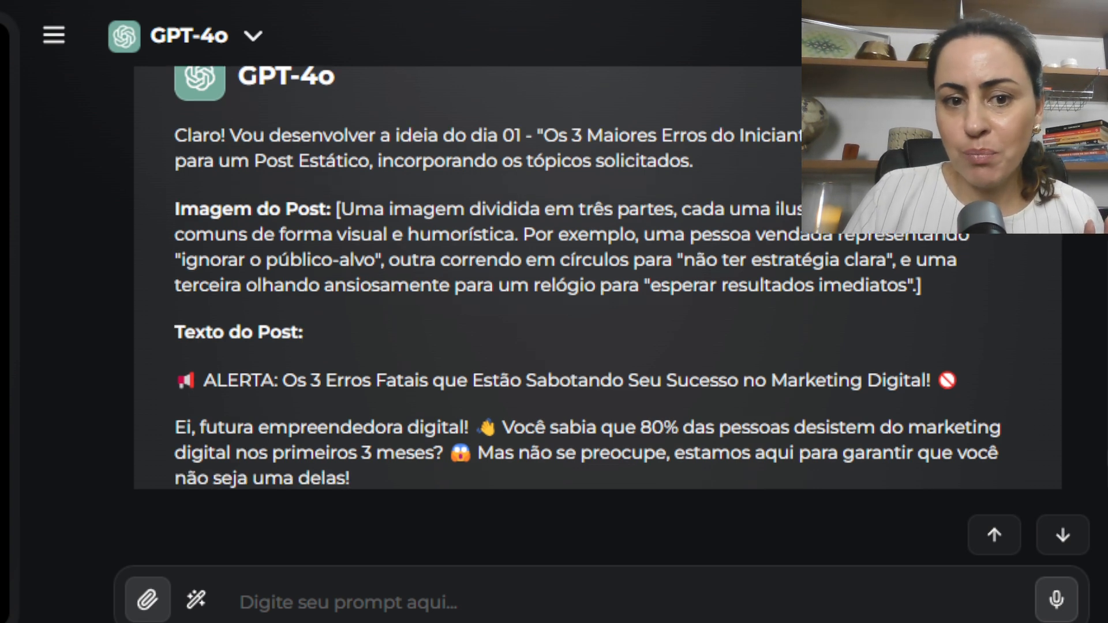
scroll(795, 478, down, 3)
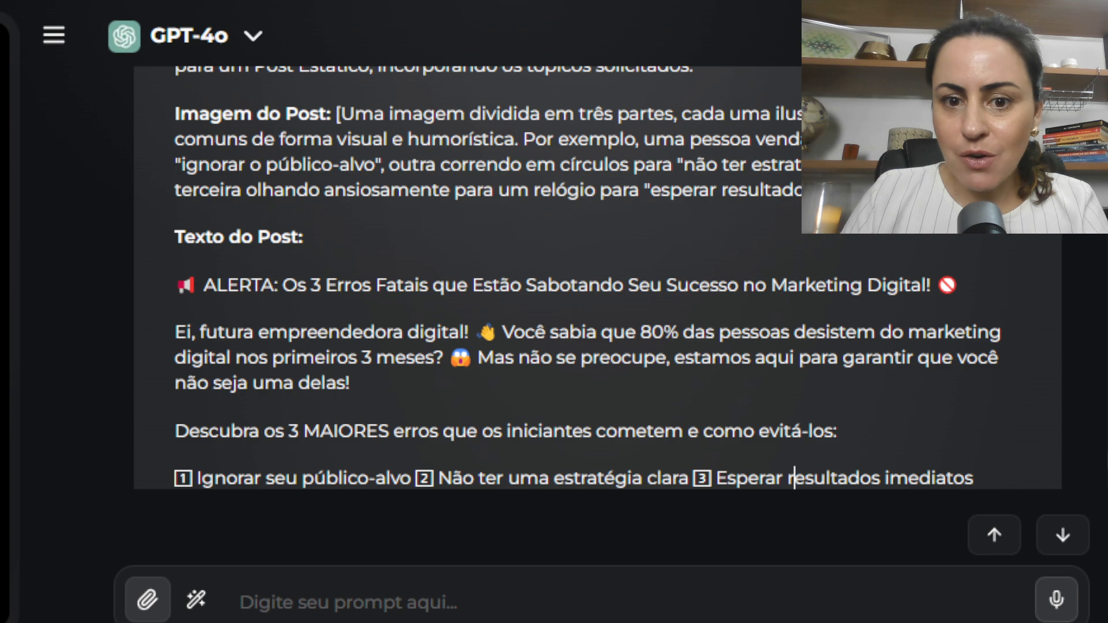
scroll(795, 478, down, 1)
scroll(792, 478, down, 5)
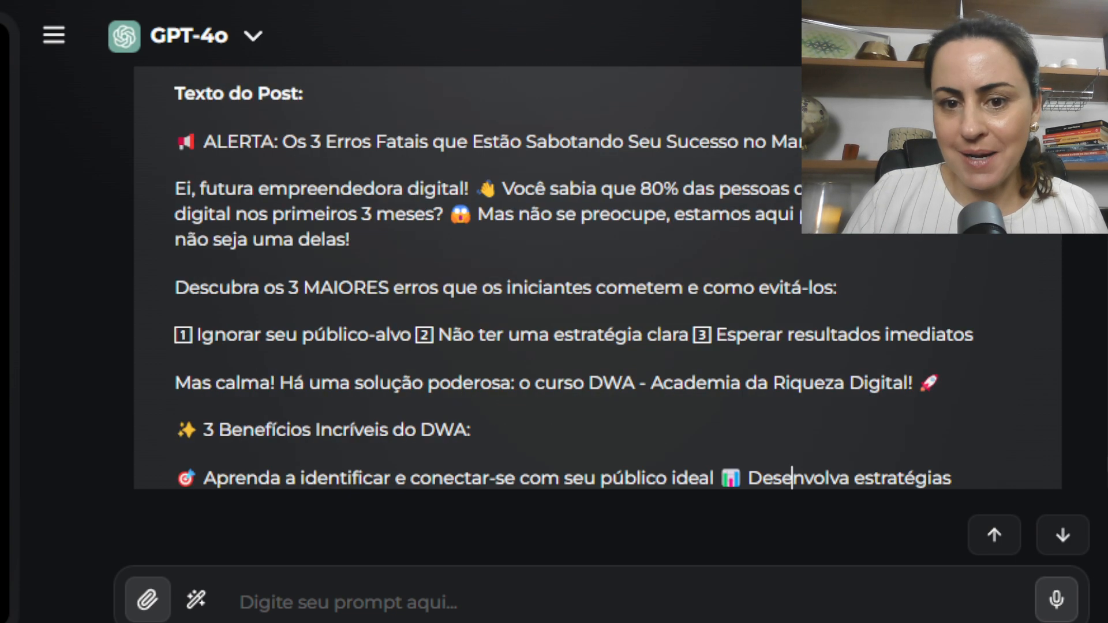
Copy the generated day 01 post with the "Copiar texto simples" option
key(Down)
key(Down)
key(Down)
key(Down)
key(Down)
key(Down)
key(Down)
key(Down)
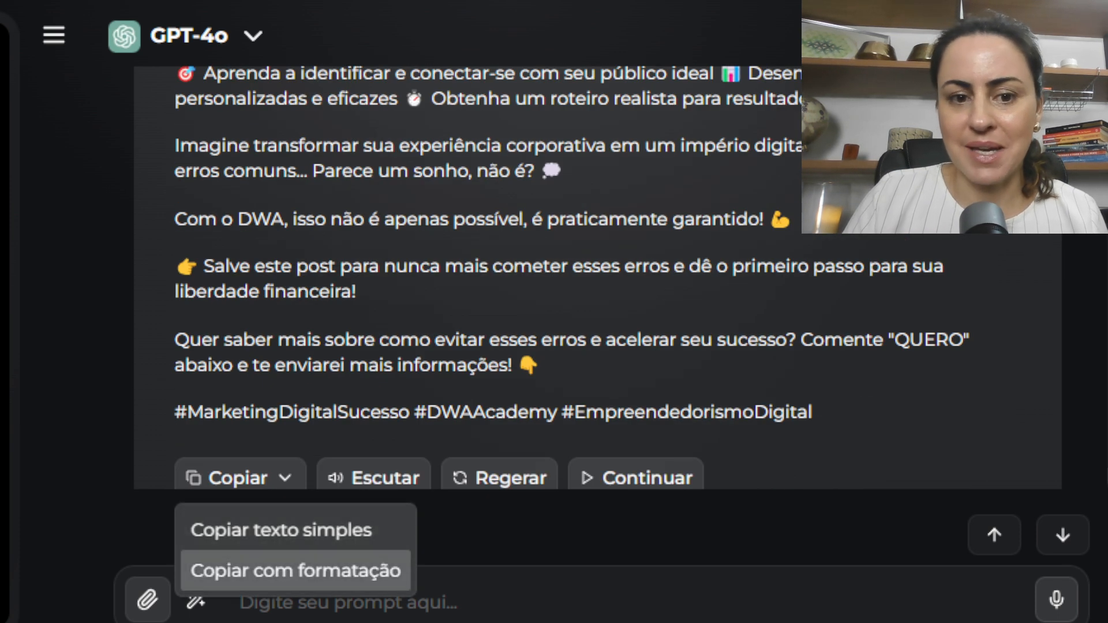
key(Up)
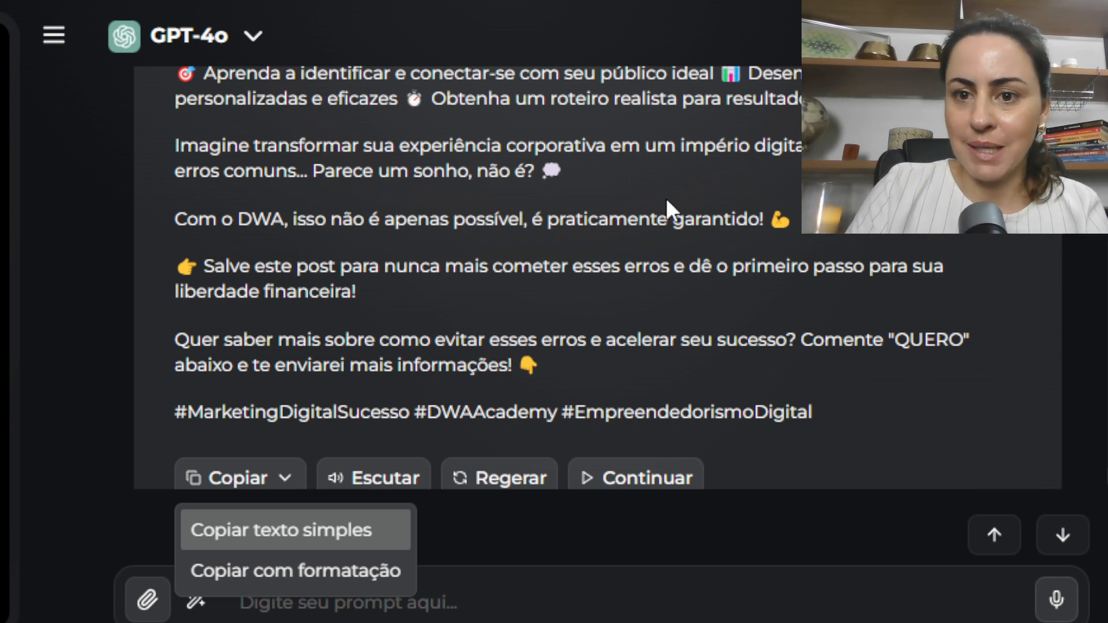
click(323, 525)
click(264, 468)
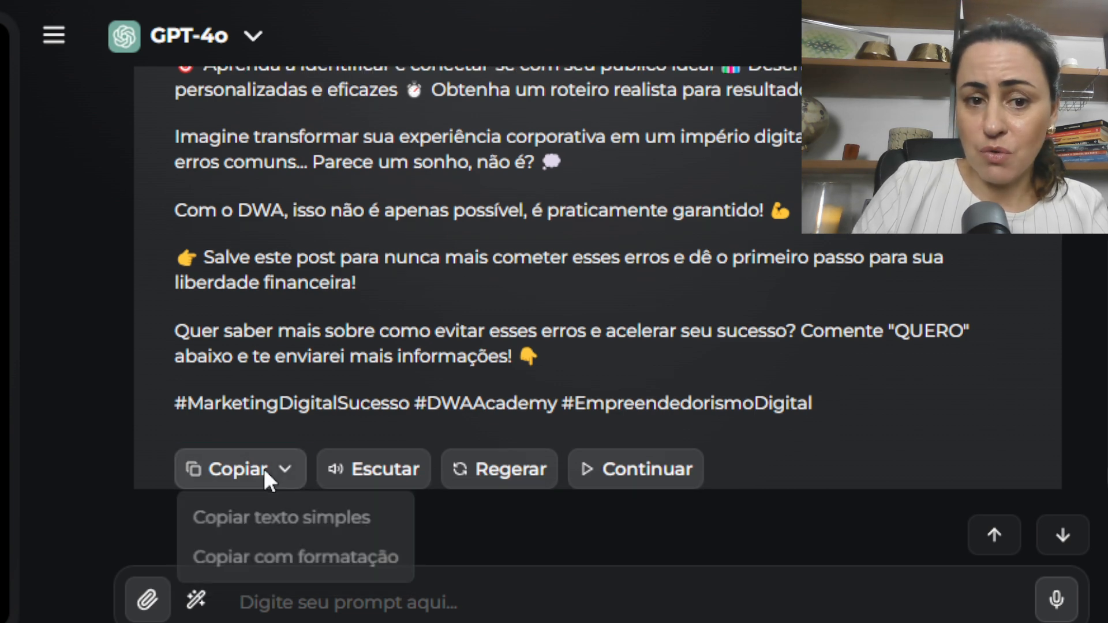
click(262, 511)
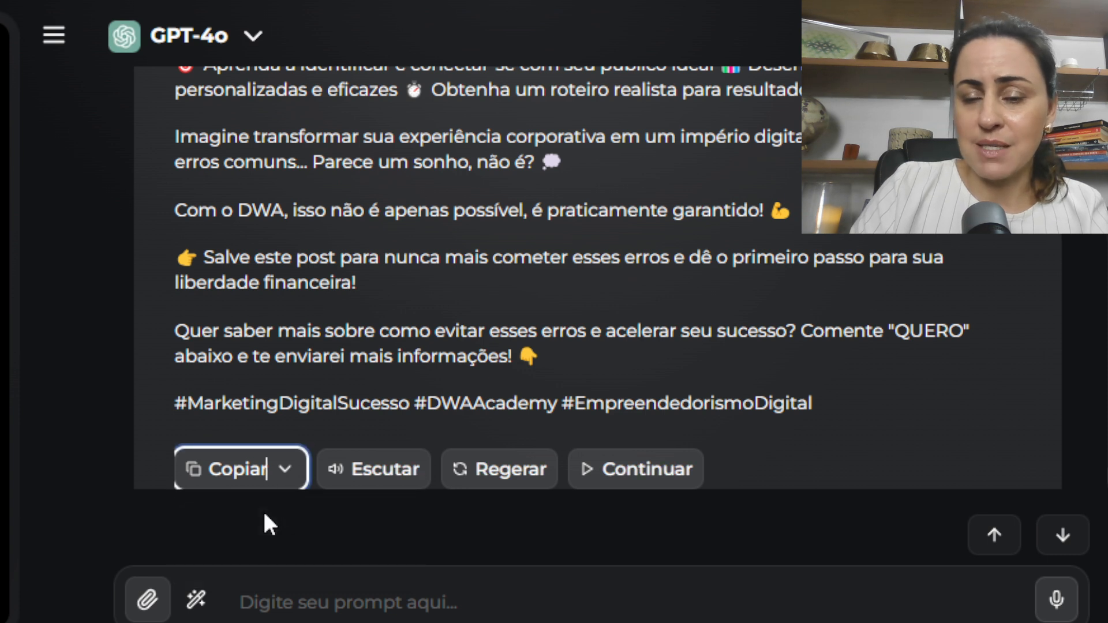